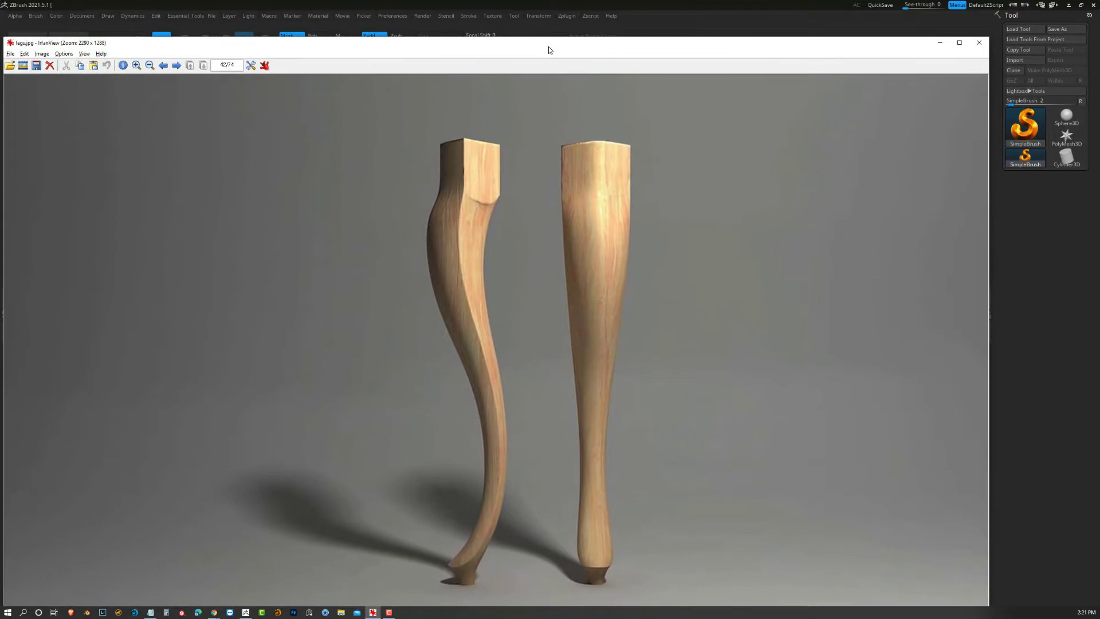
# Position the legs.jpg reference window behind ZBrush, switch to ZBrush and set its see-through to 21
pyautogui.moveTo(550, 60); pyautogui.dragTo(496, 70)
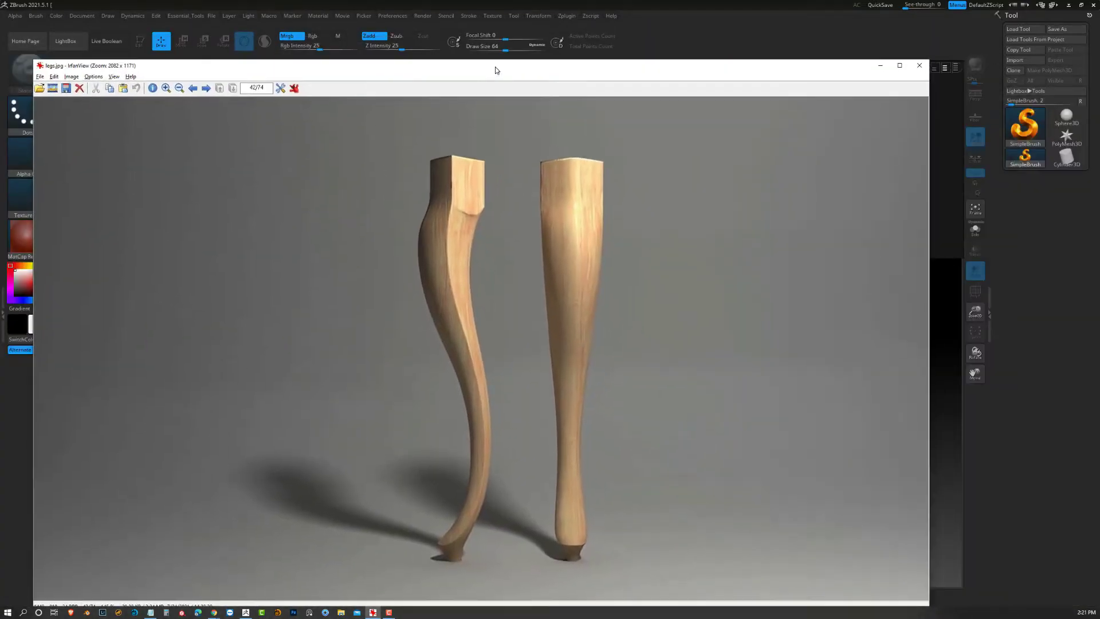
pyautogui.click(708, 26)
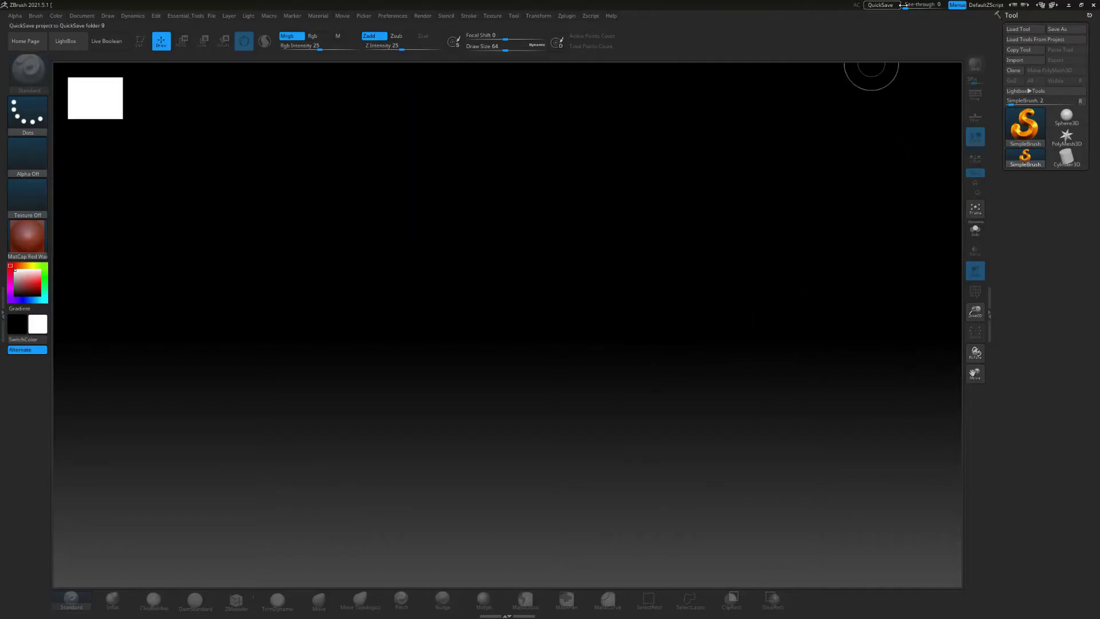
pyautogui.moveTo(902, 5)
pyautogui.mouseDown()
pyautogui.moveTo(931, 8)
pyautogui.moveTo(889, 13)
pyautogui.moveTo(914, 6)
pyautogui.mouseUp()
# Draw a Cylinder3D in the middle of the canvas in Edit mode with its polyframe shown
pyautogui.click(1066, 156)
pyautogui.moveTo(535, 369); pyautogui.dragTo(526, 498)
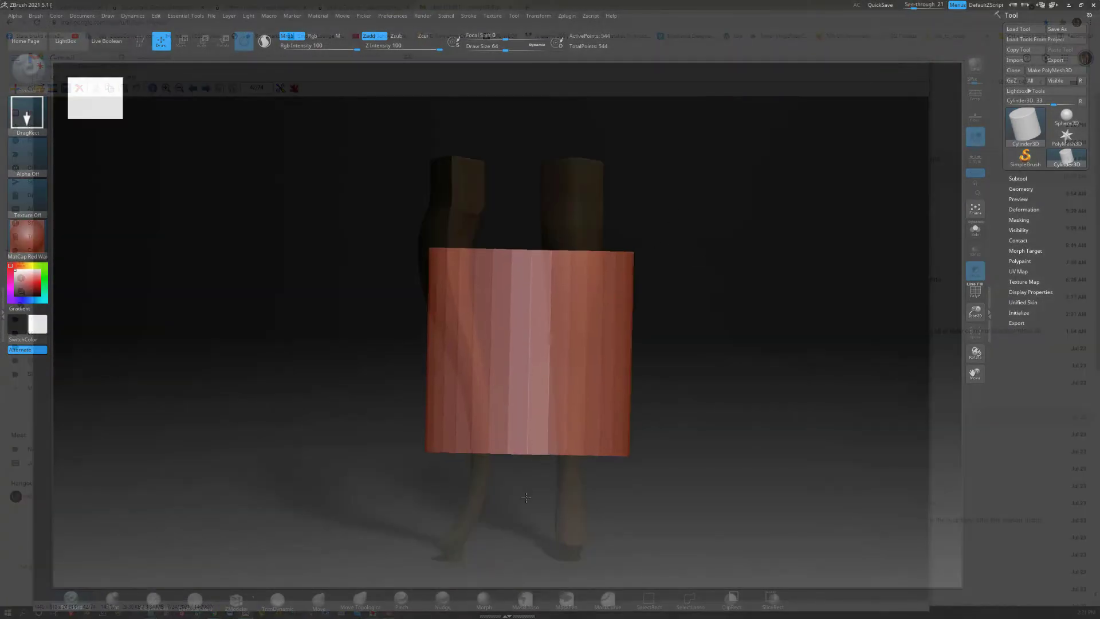
pyautogui.press('t')
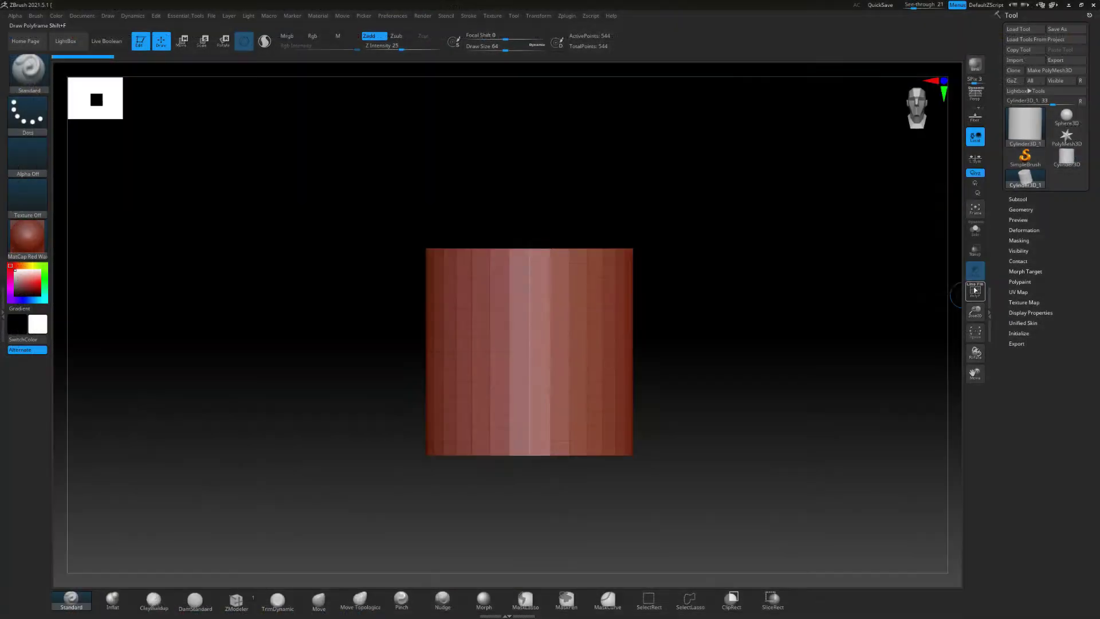
pyautogui.click(974, 291)
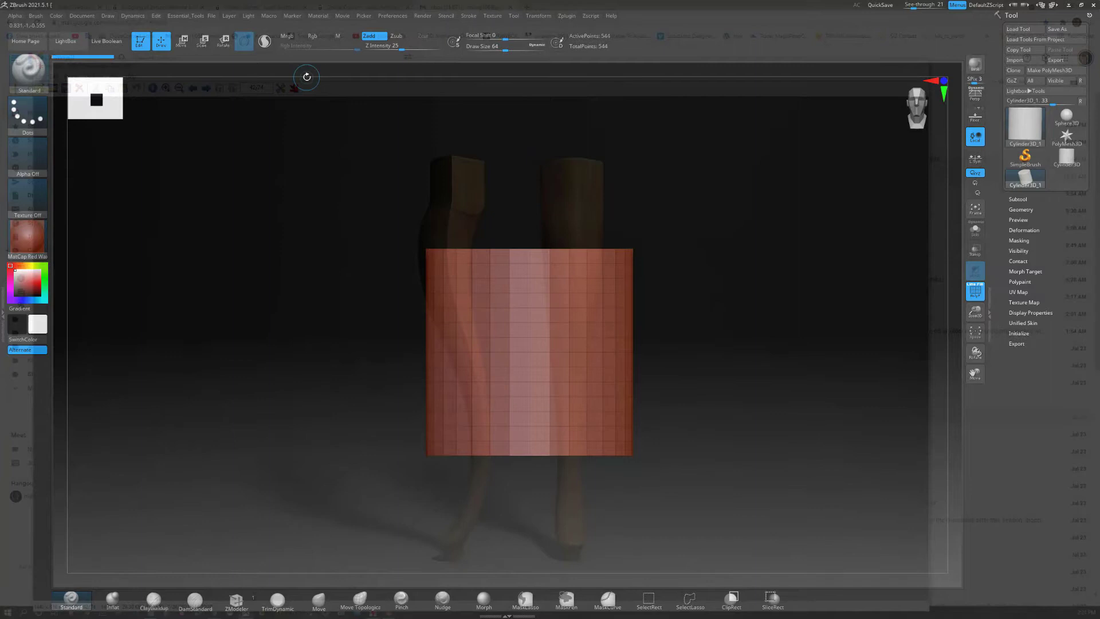
# Set the cylinder's vertical subdivision count to 12 and convert it to a PolyMesh3D
pyautogui.click(1018, 333)
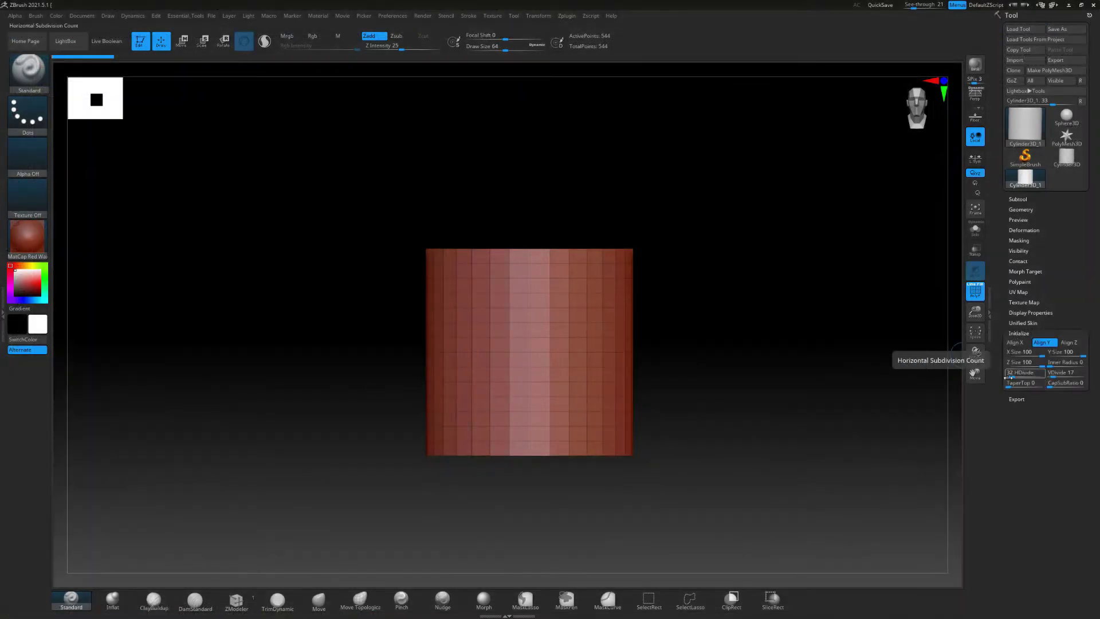
pyautogui.write('8')
pyautogui.press('Return')
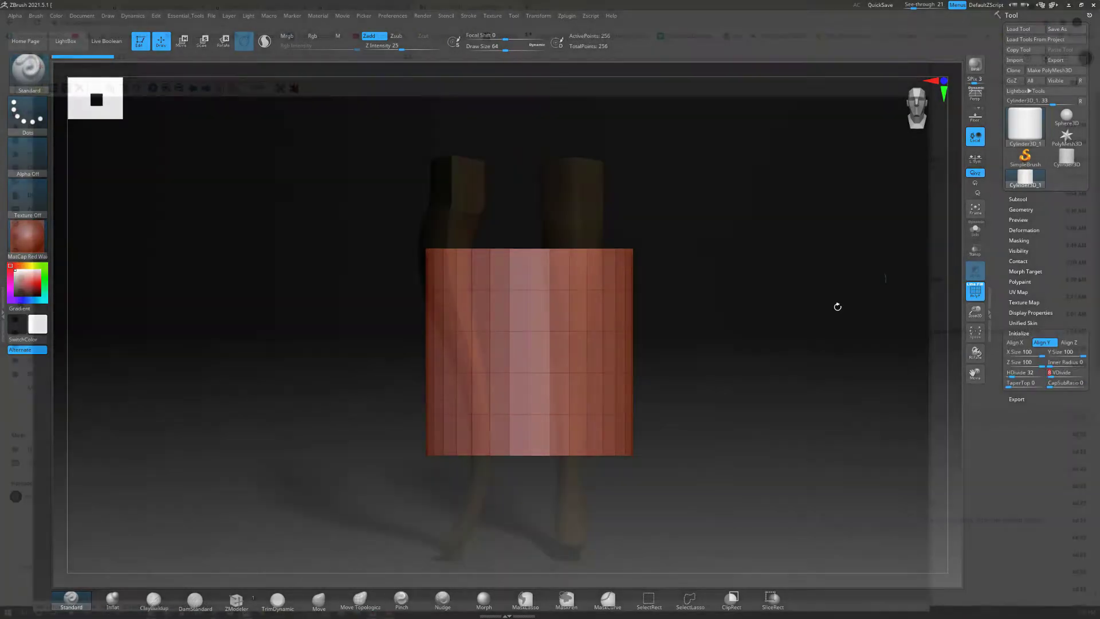
pyautogui.write('12')
pyautogui.press('Return')
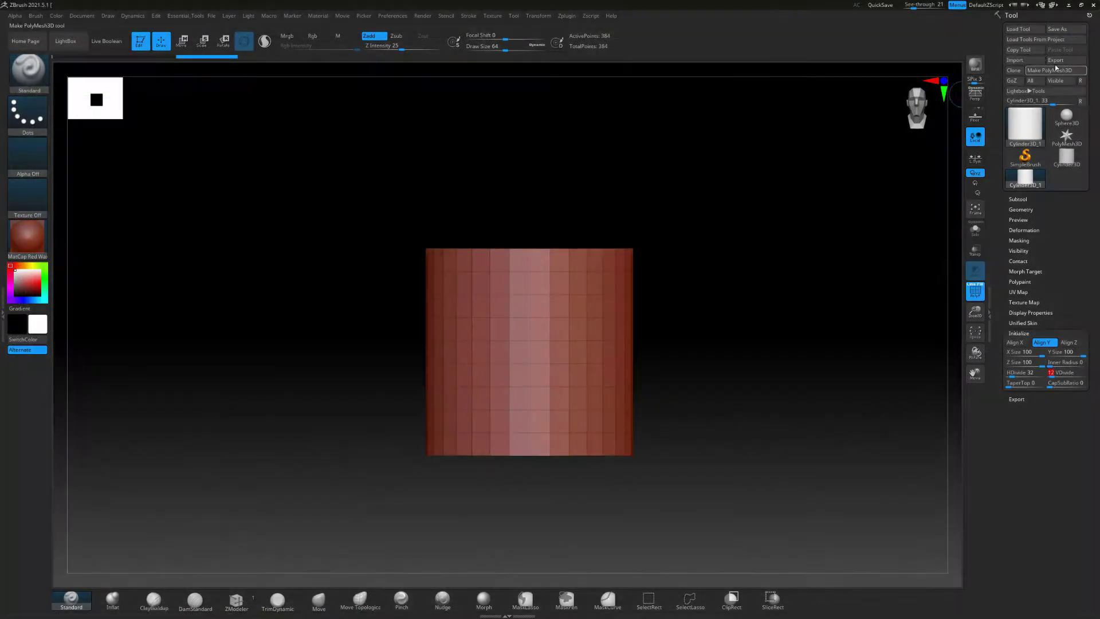
pyautogui.click(1055, 70)
# Scale the cylinder down and move it over the front-view reference leg with see-through at 67
pyautogui.click(203, 41)
pyautogui.moveTo(533, 310); pyautogui.dragTo(607, 403)
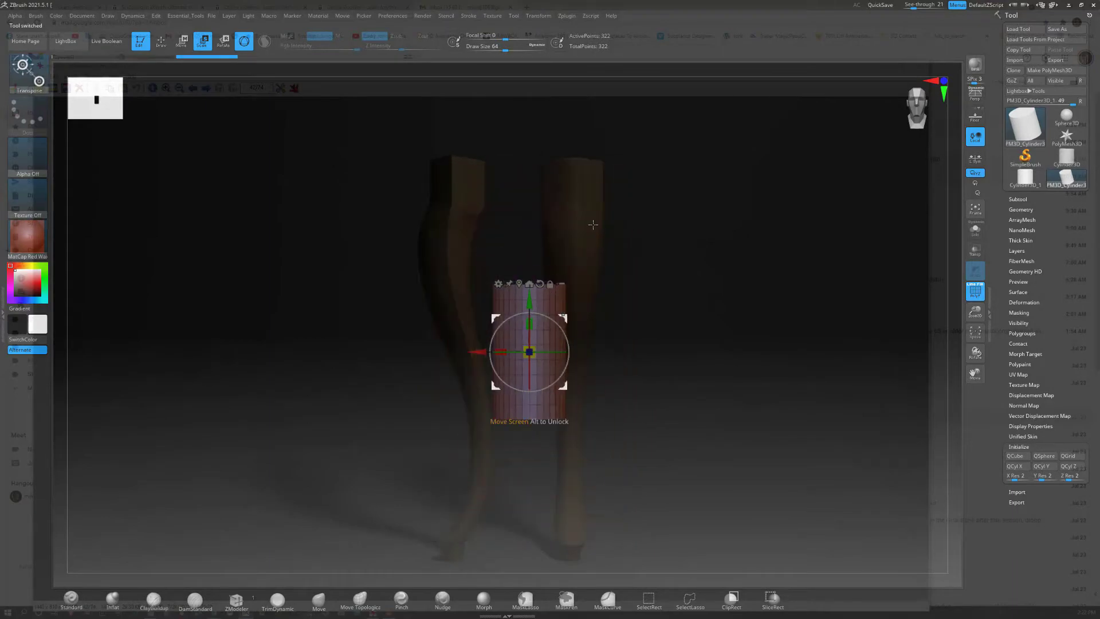
pyautogui.moveTo(913, 7); pyautogui.dragTo(932, 7)
pyautogui.moveTo(475, 354); pyautogui.dragTo(518, 354)
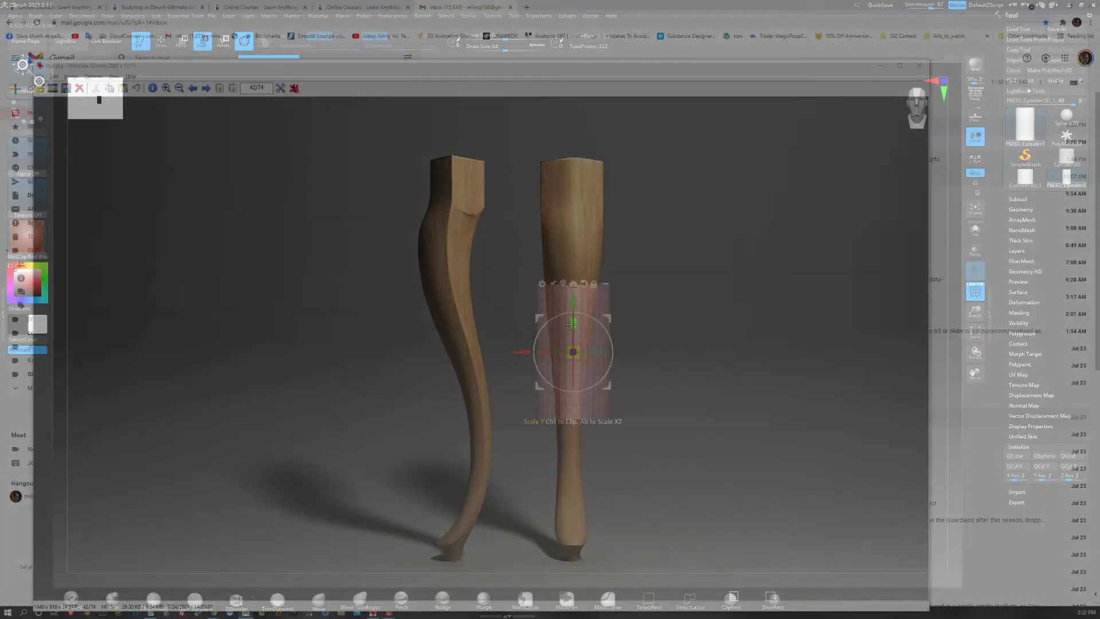
# Stretch the cylinder vertically to the front-view leg's height and align its width with the leg's upper end
pyautogui.moveTo(573, 324); pyautogui.dragTo(571, 220)
pyautogui.moveTo(573, 302); pyautogui.dragTo(573, 302)
pyautogui.moveTo(522, 352); pyautogui.dragTo(573, 357)
pyautogui.moveTo(574, 303); pyautogui.dragTo(569, 116)
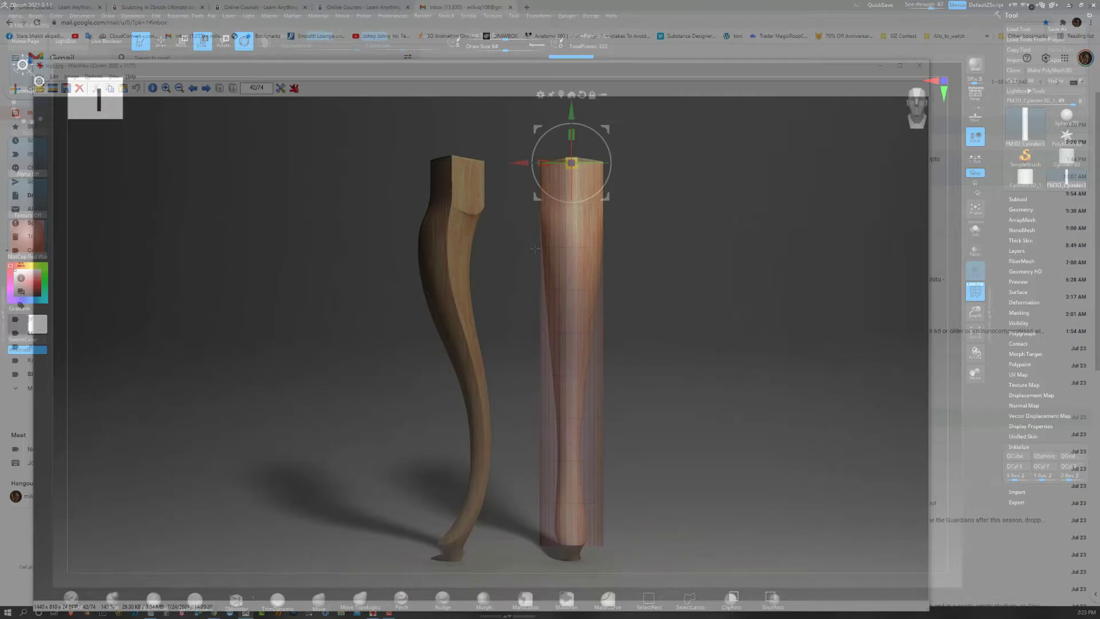
# Isolate the third and fourth edge rings from the top in turn and narrow each along X to the front-view outline
pyautogui.keyDown('ctrl'); pyautogui.moveTo(512, 234); pyautogui.dragTo(633, 271); pyautogui.keyUp('ctrl')
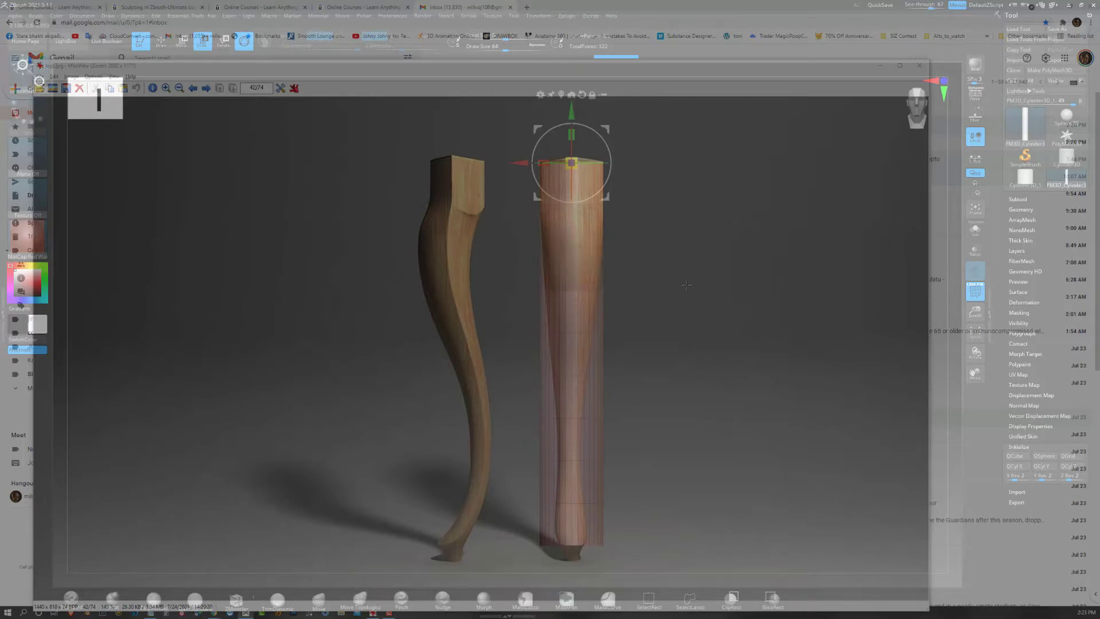
pyautogui.keyDown('ctrl'); pyautogui.click(634, 267); pyautogui.keyUp('ctrl')
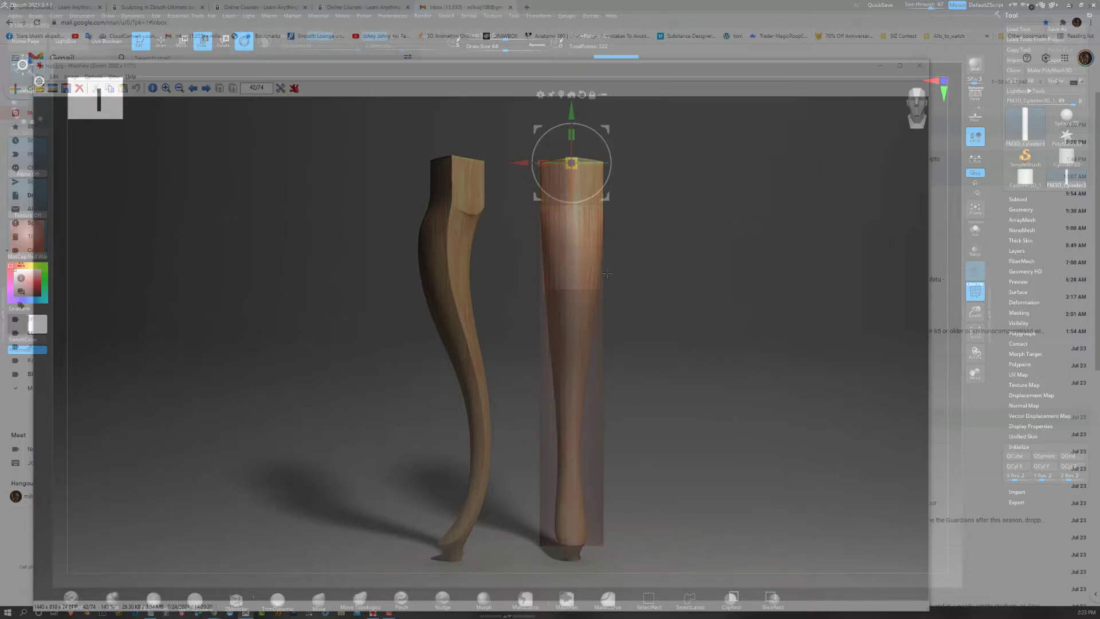
pyautogui.click(559, 92)
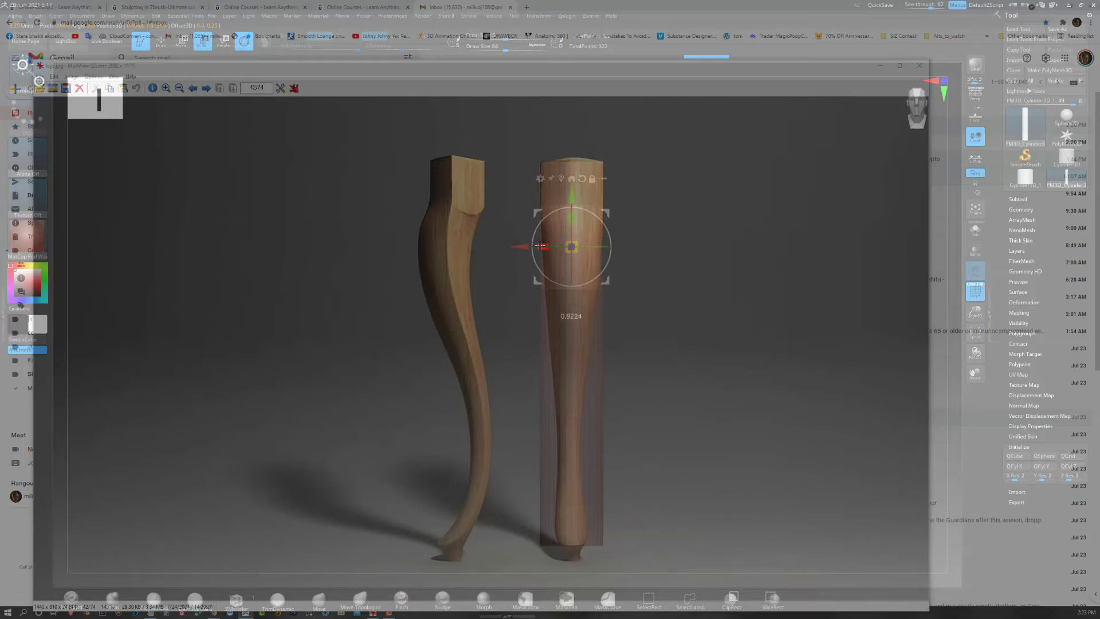
pyautogui.moveTo(540, 246); pyautogui.dragTo(509, 298)
pyautogui.keyDown('ctrl'); pyautogui.moveTo(512, 277); pyautogui.dragTo(629, 330); pyautogui.keyUp('ctrl')
pyautogui.keyDown('ctrl'); pyautogui.click(509, 284); pyautogui.keyUp('ctrl')
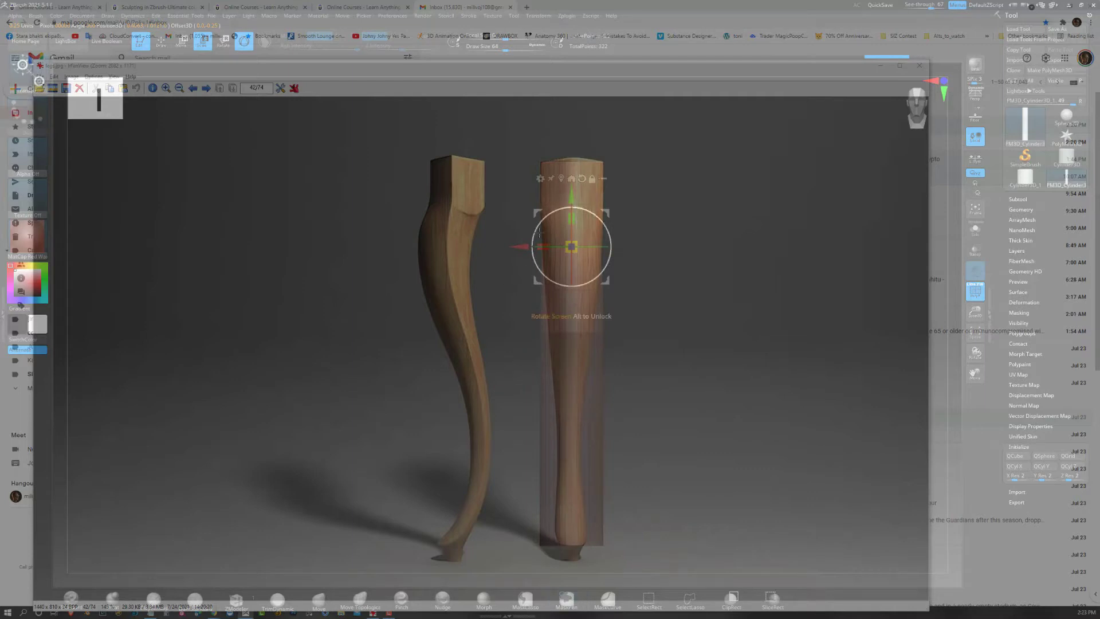
pyautogui.click(561, 180)
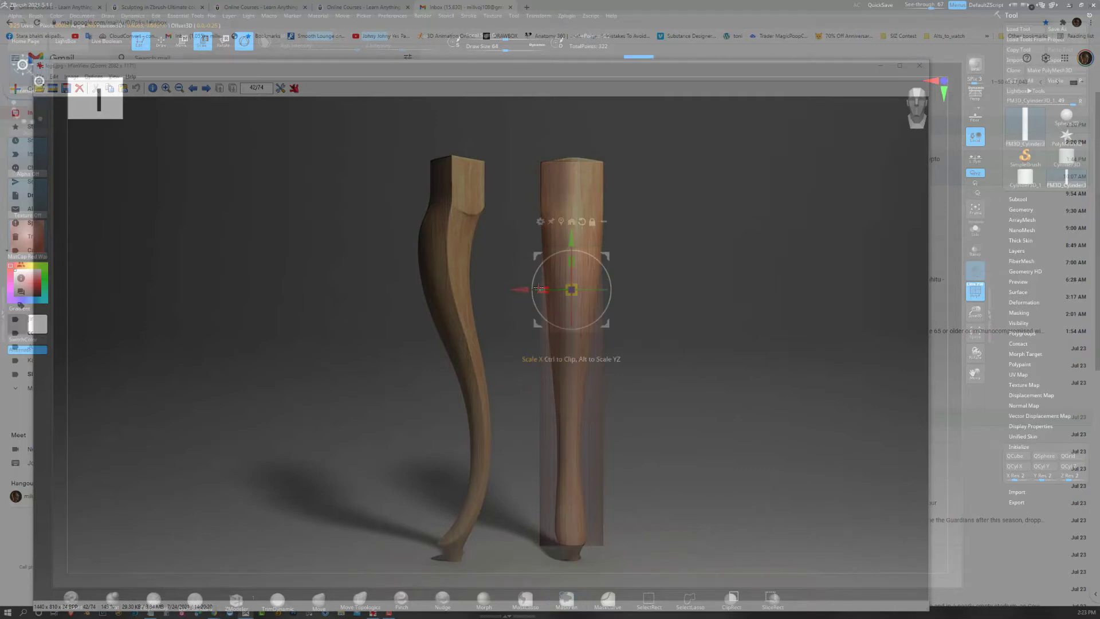
pyautogui.moveTo(540, 289); pyautogui.dragTo(543, 289)
# Isolate the fifth and sixth edge rings in turn and scale them along X to about 0.75 and 0.54
pyautogui.keyDown('ctrl'); pyautogui.moveTo(503, 325); pyautogui.dragTo(645, 346); pyautogui.keyUp('ctrl')
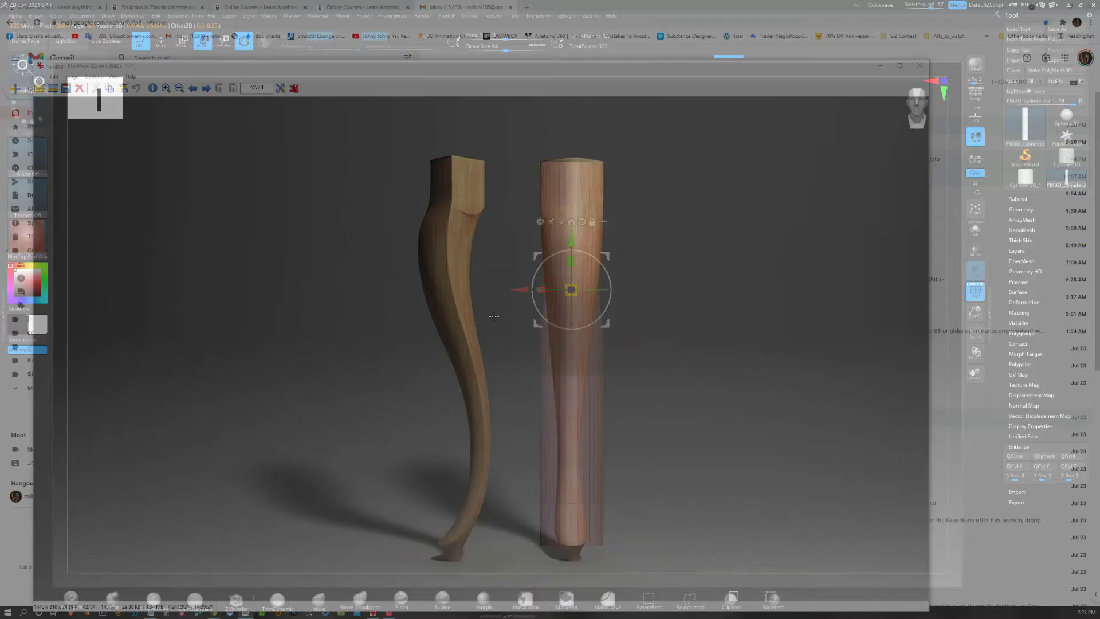
pyautogui.keyDown('ctrl'); pyautogui.click(519, 312); pyautogui.keyUp('ctrl')
pyautogui.click(561, 222)
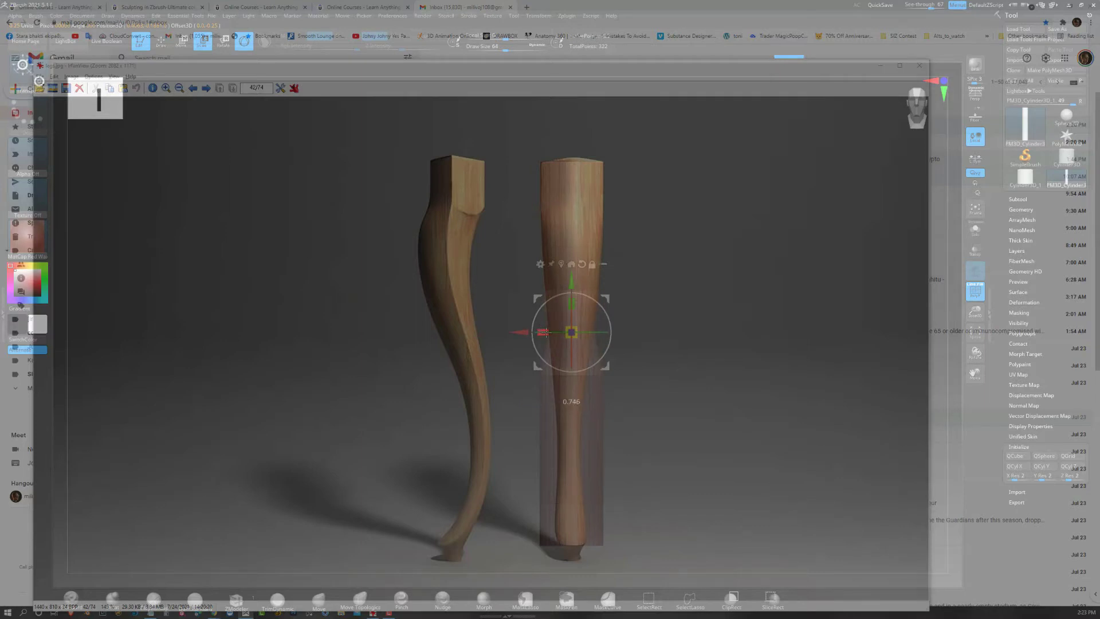
pyautogui.keyDown('ctrl'); pyautogui.moveTo(496, 360); pyautogui.dragTo(509, 373); pyautogui.keyUp('ctrl')
pyautogui.keyDown('ctrl'); pyautogui.moveTo(513, 374); pyautogui.dragTo(643, 387); pyautogui.keyUp('ctrl')
pyautogui.keyDown('ctrl'); pyautogui.click(643, 386); pyautogui.keyUp('ctrl')
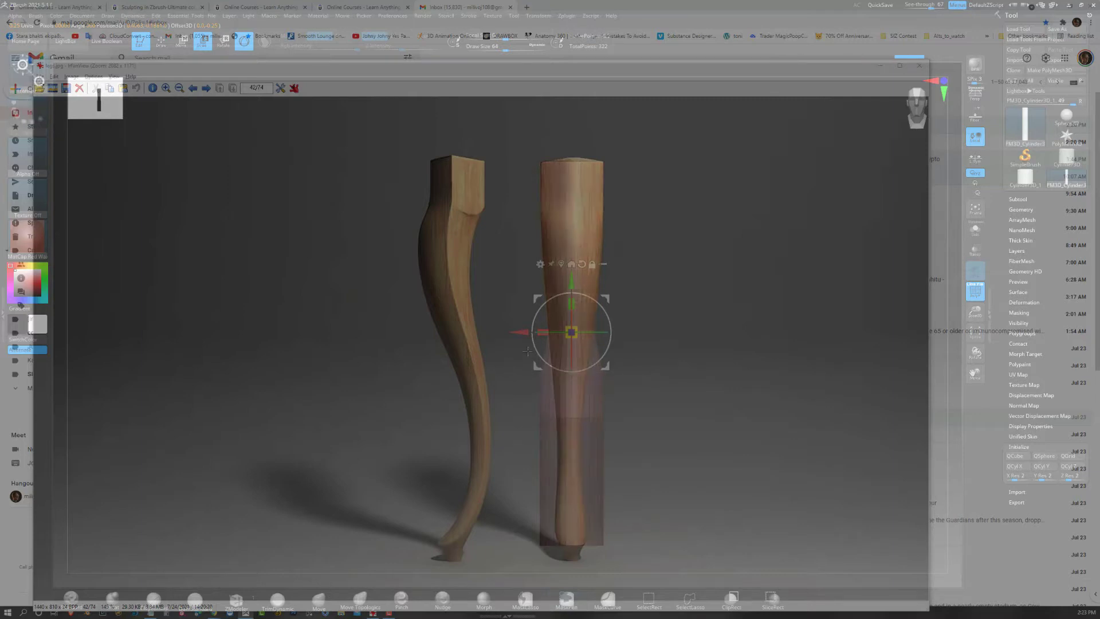
pyautogui.click(561, 265)
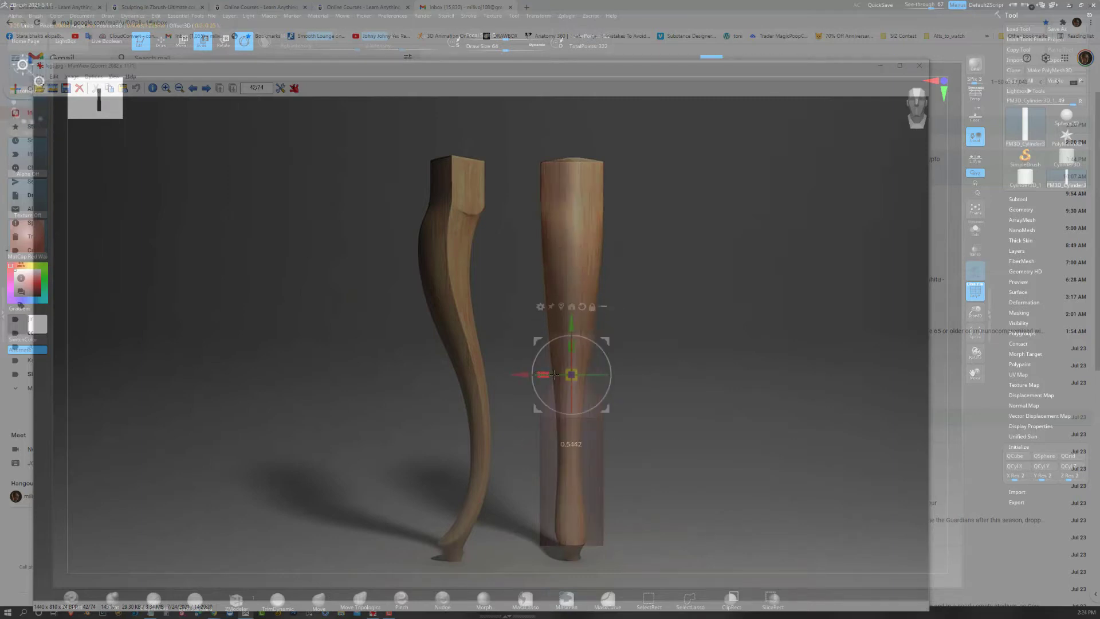
# Isolate the seventh edge ring by masking the rest and narrow it along X to the leg's lower shaft
pyautogui.keyDown('ctrl'); pyautogui.moveTo(518, 414); pyautogui.dragTo(524, 421); pyautogui.keyUp('ctrl')
pyautogui.keyDown('ctrl'); pyautogui.moveTo(523, 411); pyautogui.dragTo(640, 432); pyautogui.keyUp('ctrl')
pyautogui.click(640, 431)
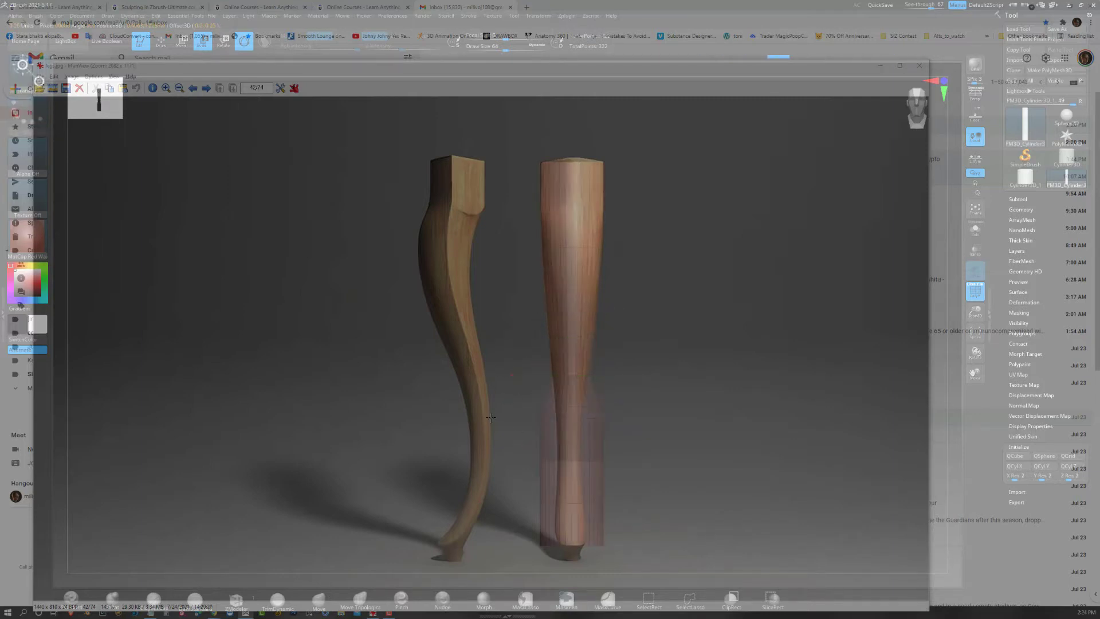
pyautogui.click(562, 307)
pyautogui.keyDown('ctrl'); pyautogui.click(502, 408); pyautogui.keyUp('ctrl')
pyautogui.click(561, 285)
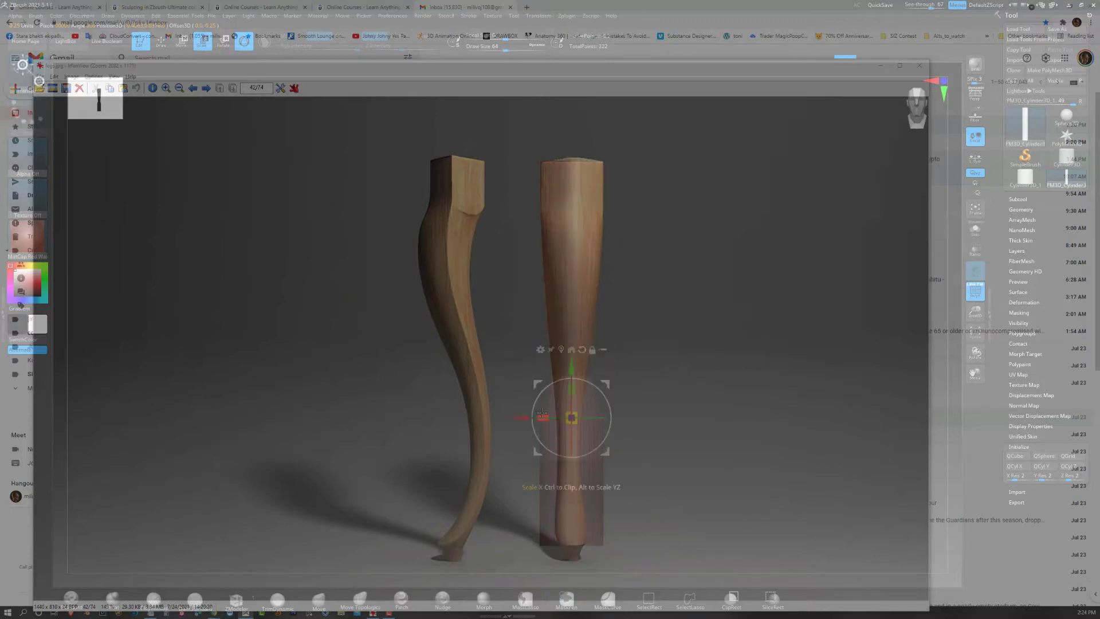
pyautogui.moveTo(543, 418); pyautogui.dragTo(518, 417)
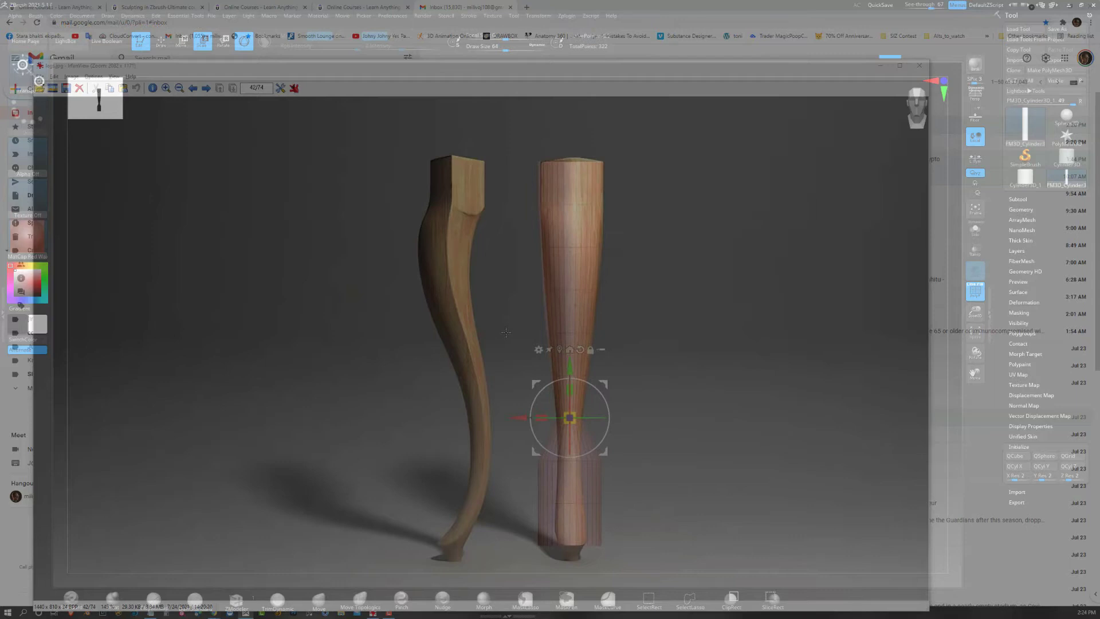
# Isolate the eighth and ninth edge rings in turn and narrow each along X to the ankle outline
pyautogui.keyDown('ctrl'); pyautogui.moveTo(497, 448); pyautogui.dragTo(633, 474); pyautogui.keyUp('ctrl')
pyautogui.keyDown('ctrl'); pyautogui.click(633, 473); pyautogui.keyUp('ctrl')
pyautogui.click(560, 350)
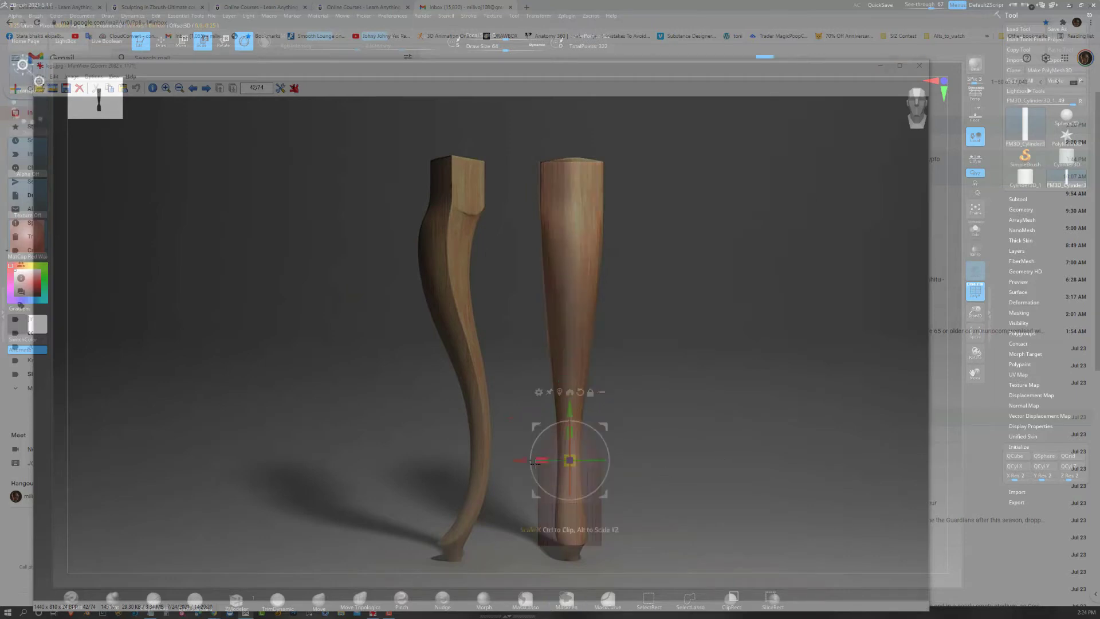
pyautogui.keyDown('ctrl'); pyautogui.moveTo(509, 465); pyautogui.dragTo(630, 515); pyautogui.keyUp('ctrl')
pyautogui.keyDown('ctrl'); pyautogui.click(629, 516); pyautogui.keyUp('ctrl')
pyautogui.click(560, 392)
# Isolate the bottom edge ring and narrow it along X to match the foot of the front-view leg
pyautogui.moveTo(517, 503); pyautogui.dragTo(660, 566)
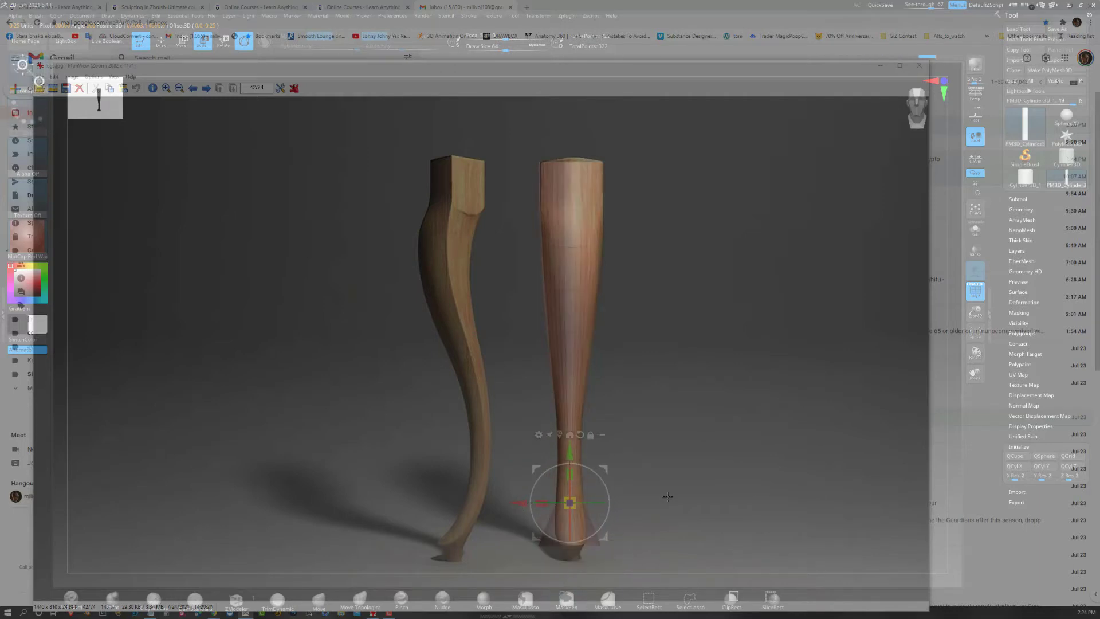
pyautogui.keyDown('ctrl'); pyautogui.click(661, 567); pyautogui.keyUp('ctrl')
pyautogui.click(560, 435)
pyautogui.moveTo(536, 546); pyautogui.dragTo(549, 547)
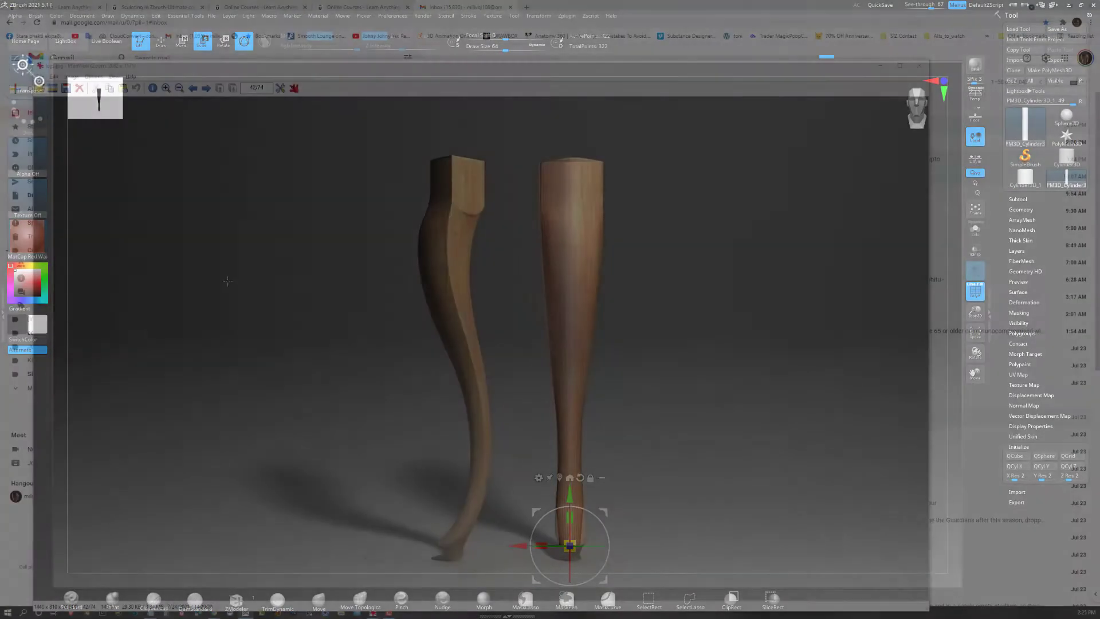
# Clear the mask, turn the leg mesh to its side view and align it over the side-view reference leg
pyautogui.moveTo(82, 16)
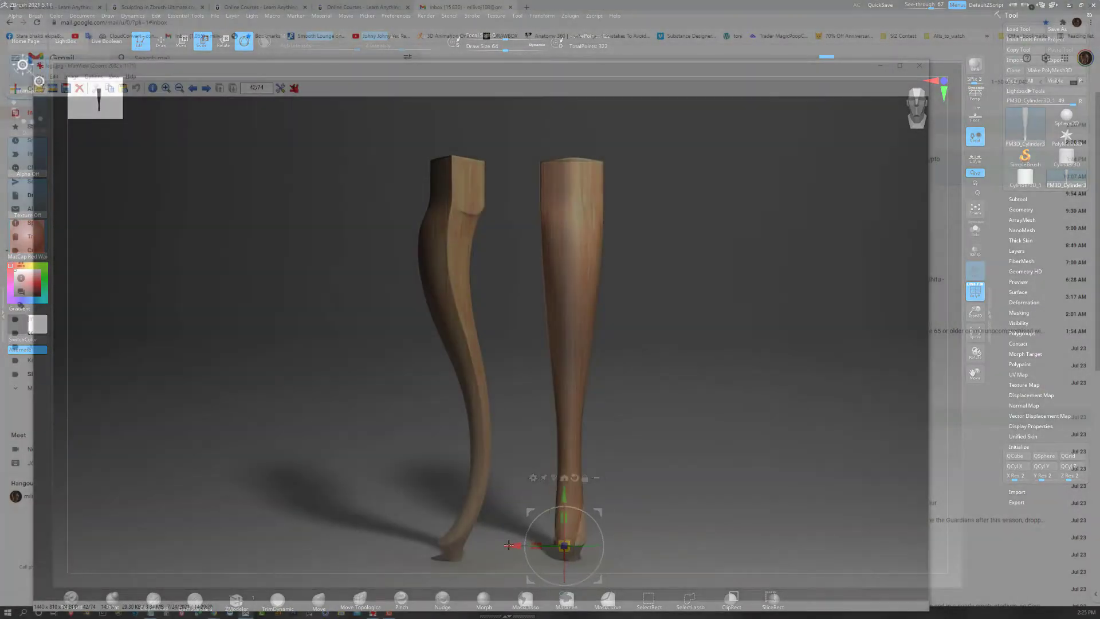
pyautogui.moveTo(525, 545); pyautogui.dragTo(461, 550)
pyautogui.hotkey('ctrl', 'z')
pyautogui.keyDown('ctrl'); pyautogui.moveTo(349, 394); pyautogui.dragTo(239, 473); pyautogui.keyUp('ctrl')
pyautogui.keyDown('shift'); pyautogui.moveTo(332, 424); pyautogui.dragTo(286, 420); pyautogui.keyUp('shift')
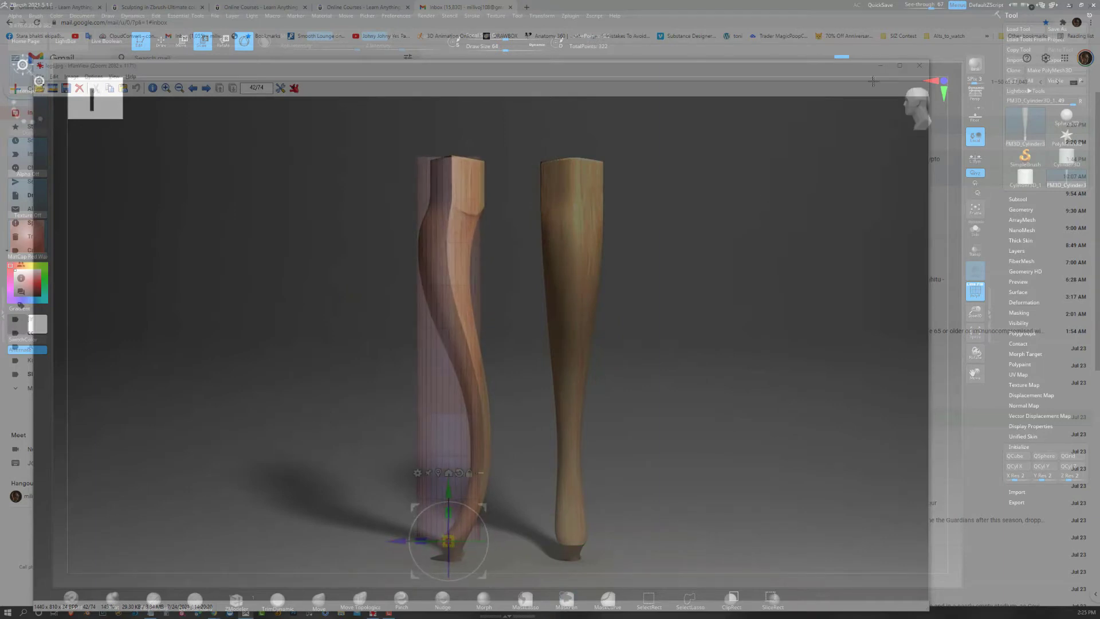
pyautogui.moveTo(315, 327); pyautogui.dragTo(321, 334)
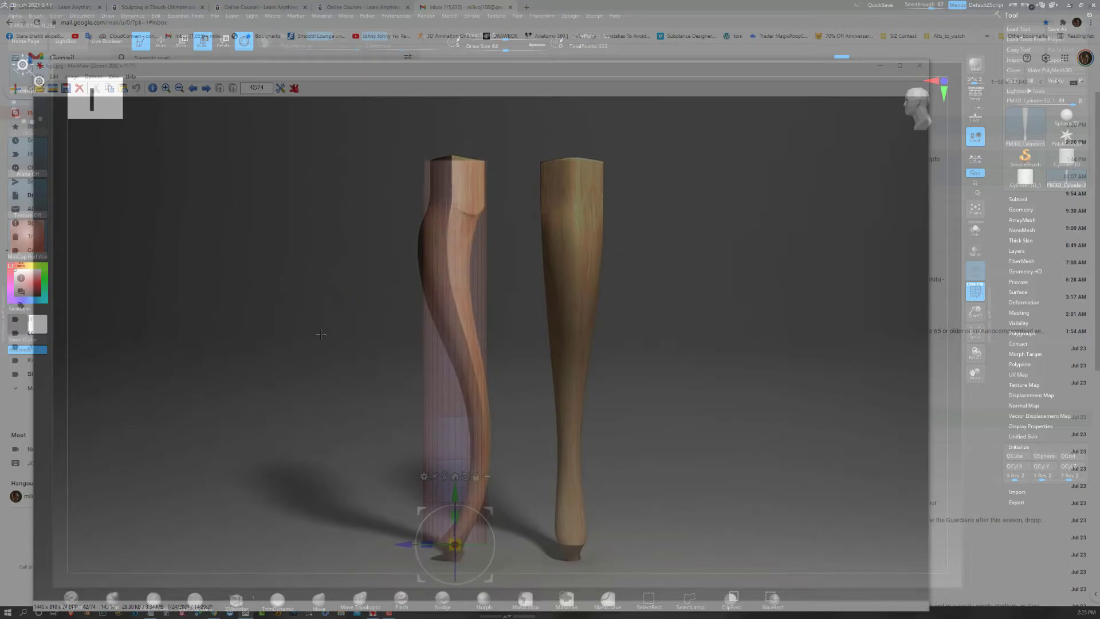
# Mask the top block of the leg and shift all rings below it along Z toward the knee side
pyautogui.keyDown('ctrl'); pyautogui.moveTo(376, 231); pyautogui.dragTo(547, 580); pyautogui.keyUp('ctrl')
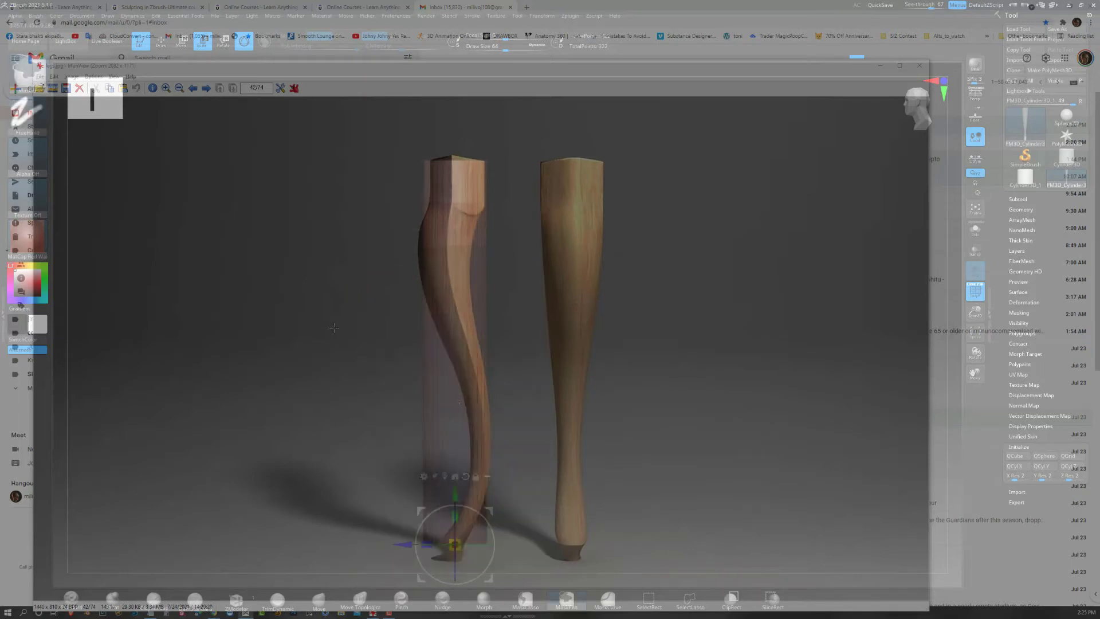
pyautogui.keyDown('ctrl'); pyautogui.click(336, 327); pyautogui.keyUp('ctrl')
pyautogui.moveTo(403, 548); pyautogui.dragTo(395, 546)
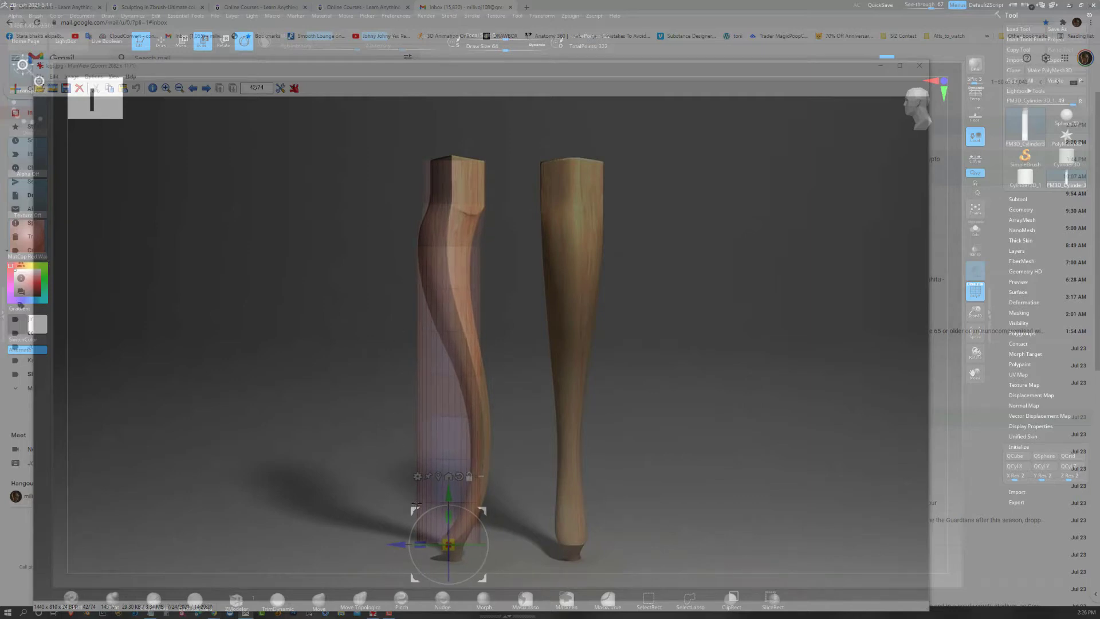
# Isolate the third edge ring and scale its depth along Z from the knee-side edge to fit the reference
pyautogui.moveTo(410, 518)
pyautogui.mouseDown()
pyautogui.moveTo(378, 211)
pyautogui.moveTo(526, 272)
pyautogui.mouseUp()
pyautogui.keyDown('ctrl'); pyautogui.click(525, 273); pyautogui.keyUp('ctrl')
pyautogui.moveTo(386, 246); pyautogui.dragTo(394, 246)
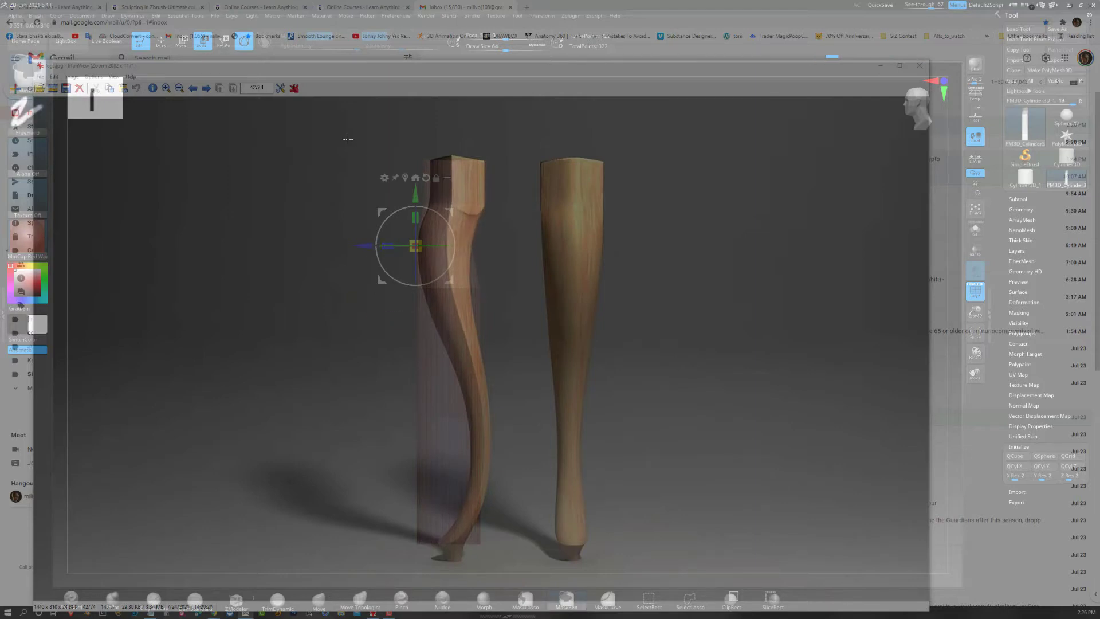
# Isolate the top two rings and scale them along Z to about 0.89 from the edge opposite the knee
pyautogui.keyDown('ctrl'); pyautogui.moveTo(345, 136); pyautogui.dragTo(505, 216); pyautogui.keyUp('ctrl')
pyautogui.keyDown('ctrl'); pyautogui.moveTo(385, 145); pyautogui.dragTo(504, 203); pyautogui.keyUp('ctrl')
pyautogui.keyDown('ctrl'); pyautogui.click(334, 179); pyautogui.keyUp('ctrl')
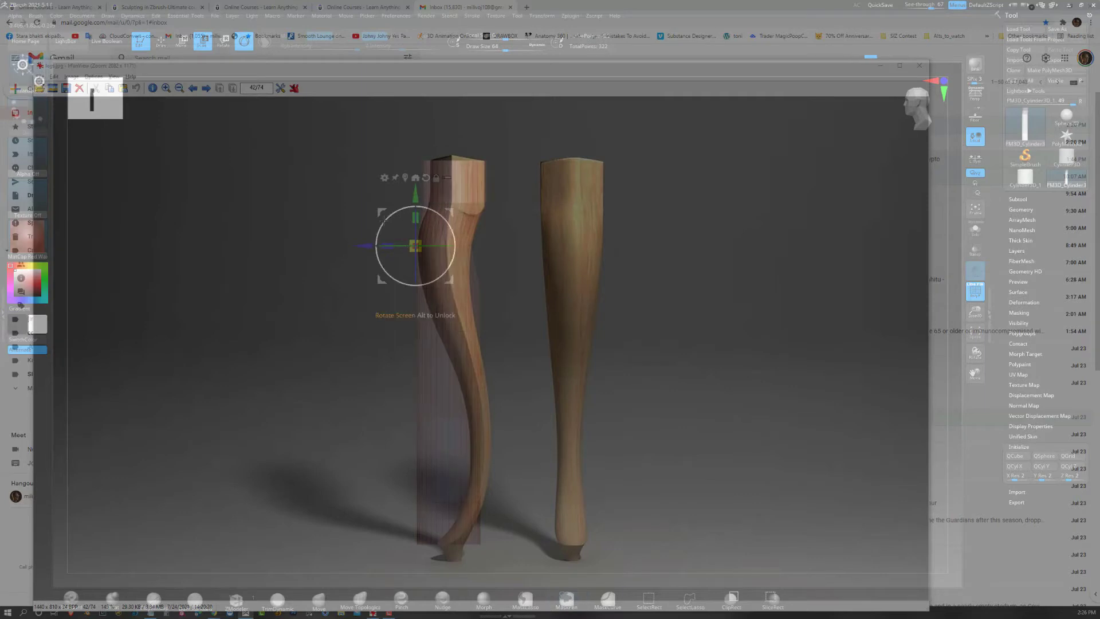
pyautogui.keyDown('alt'); pyautogui.moveTo(415, 246); pyautogui.dragTo(455, 191); pyautogui.keyUp('alt')
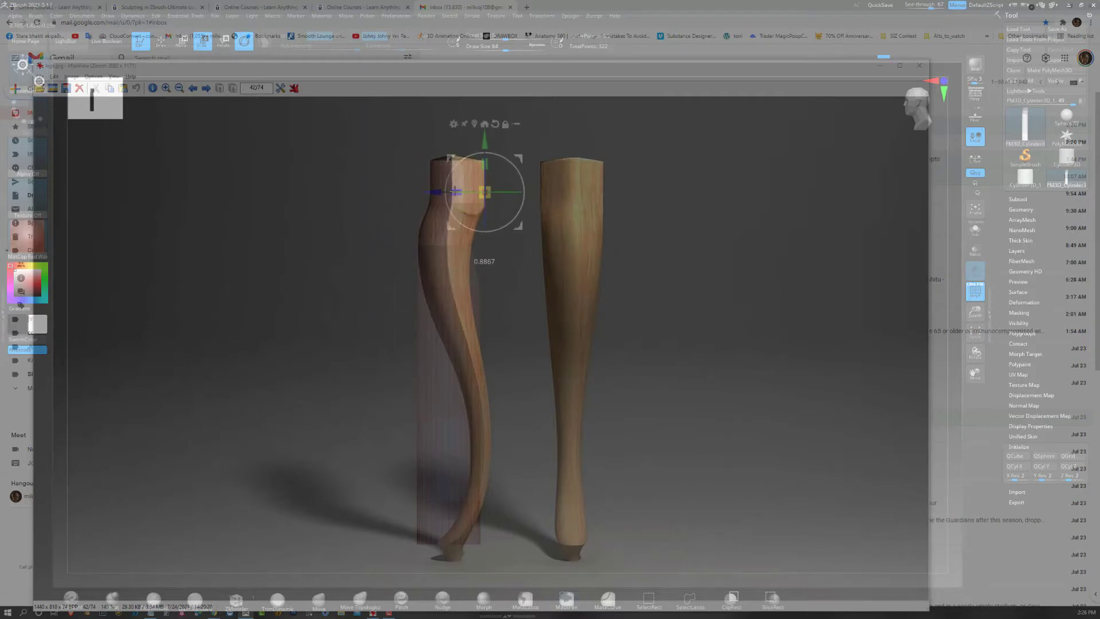
# Isolate the fourth and fifth edge rings one at a time and fit each along Z to the side-view reference
pyautogui.keyDown('ctrl'); pyautogui.moveTo(374, 271); pyautogui.dragTo(490, 307); pyautogui.keyUp('ctrl')
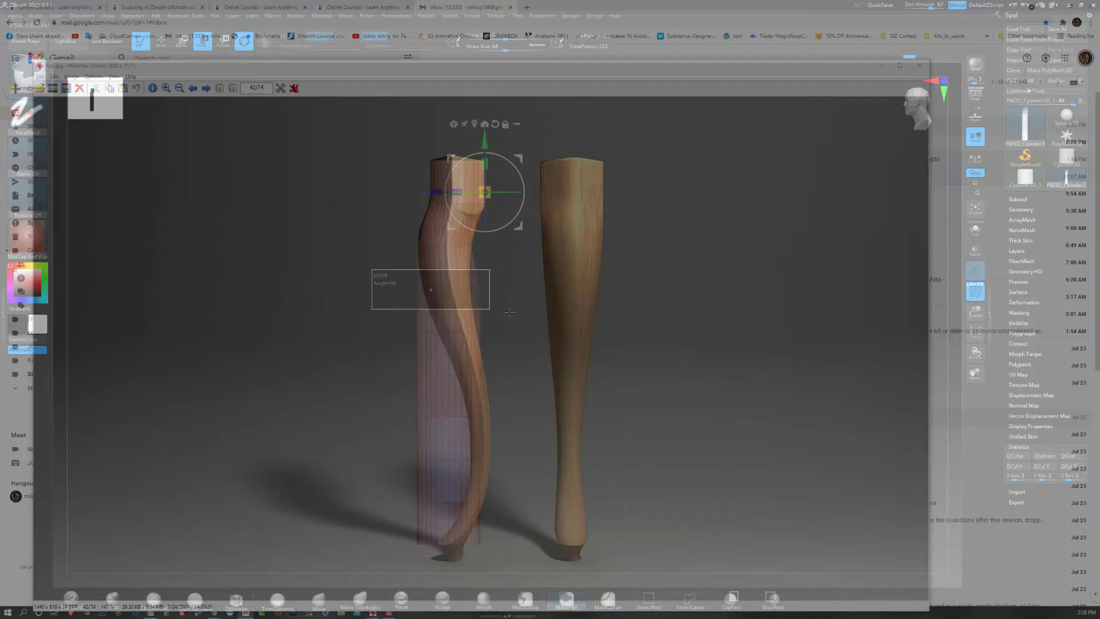
pyautogui.keyDown('ctrl'); pyautogui.click(358, 282); pyautogui.keyUp('ctrl')
pyautogui.moveTo(449, 156); pyautogui.dragTo(437, 289)
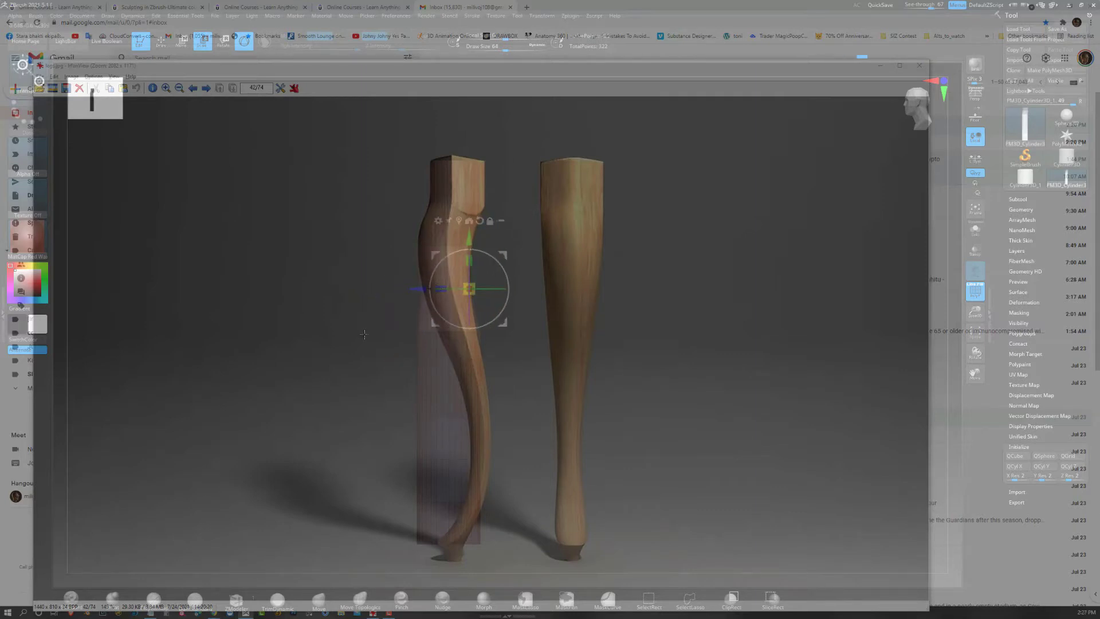
pyautogui.keyDown('ctrl'); pyautogui.moveTo(354, 312); pyautogui.dragTo(453, 331); pyautogui.keyUp('ctrl')
pyautogui.keyDown('ctrl'); pyautogui.click(313, 329); pyautogui.keyUp('ctrl')
pyautogui.click(459, 220)
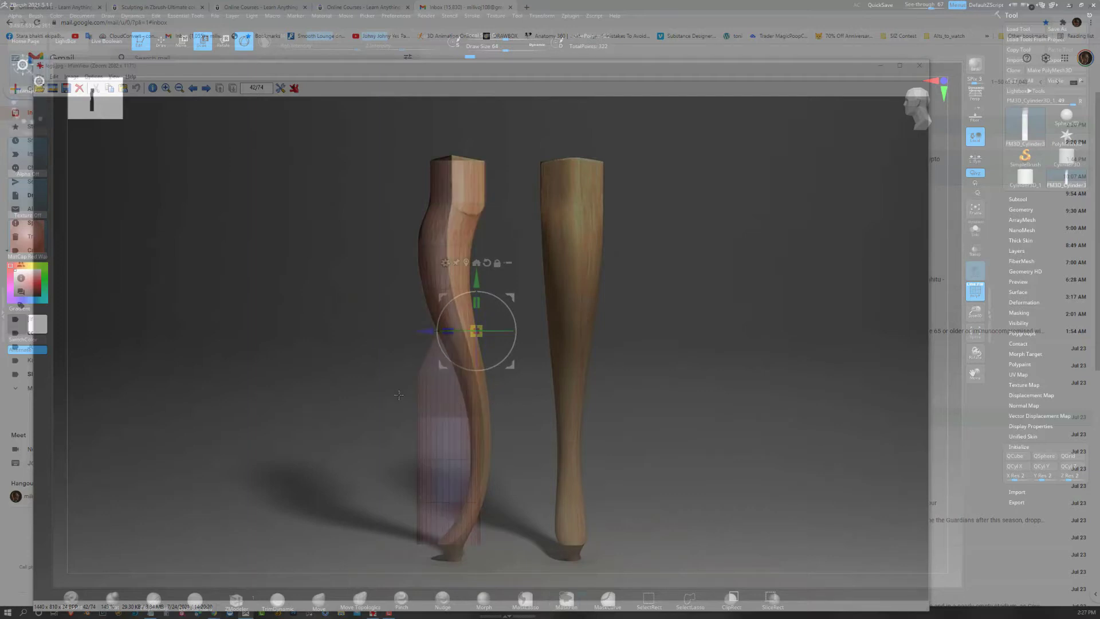
pyautogui.click(468, 262)
# Shift the sixth and seventh edge rings along Z in turn to follow the reference leg's curve toward the shin
pyautogui.moveTo(397, 373); pyautogui.dragTo(443, 373)
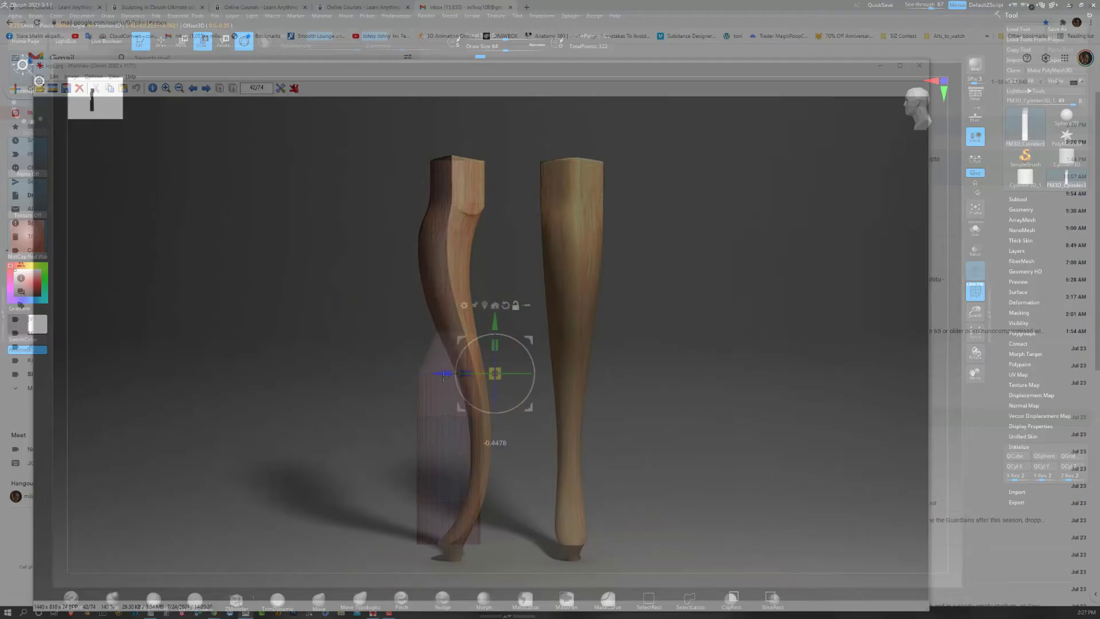
pyautogui.moveTo(933, 6); pyautogui.dragTo(926, 6)
pyautogui.keyDown('ctrl'); pyautogui.moveTo(420, 376); pyautogui.dragTo(467, 373); pyautogui.keyUp('ctrl')
pyautogui.keyDown('ctrl'); pyautogui.moveTo(348, 382); pyautogui.dragTo(498, 427); pyautogui.keyUp('ctrl')
pyautogui.keyDown('ctrl'); pyautogui.click(516, 424); pyautogui.keyUp('ctrl')
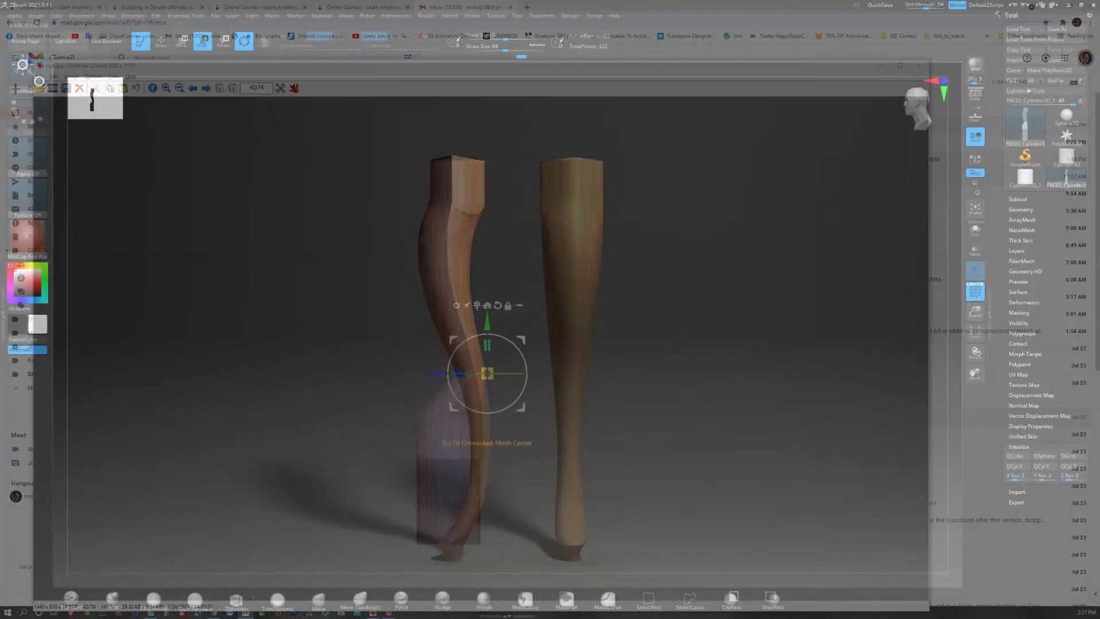
pyautogui.click(477, 306)
pyautogui.moveTo(401, 420); pyautogui.dragTo(475, 419)
# Isolate the lower edge rings down to the foot and shift them along Z to follow the reference's ankle and foot
pyautogui.keyDown('ctrl'); pyautogui.moveTo(341, 453); pyautogui.dragTo(500, 476); pyautogui.keyUp('ctrl')
pyautogui.keyDown('ctrl'); pyautogui.click(516, 475); pyautogui.keyUp('ctrl')
pyautogui.click(482, 348)
pyautogui.keyDown('alt'); pyautogui.moveTo(399, 460); pyautogui.dragTo(429, 545); pyautogui.keyUp('alt')
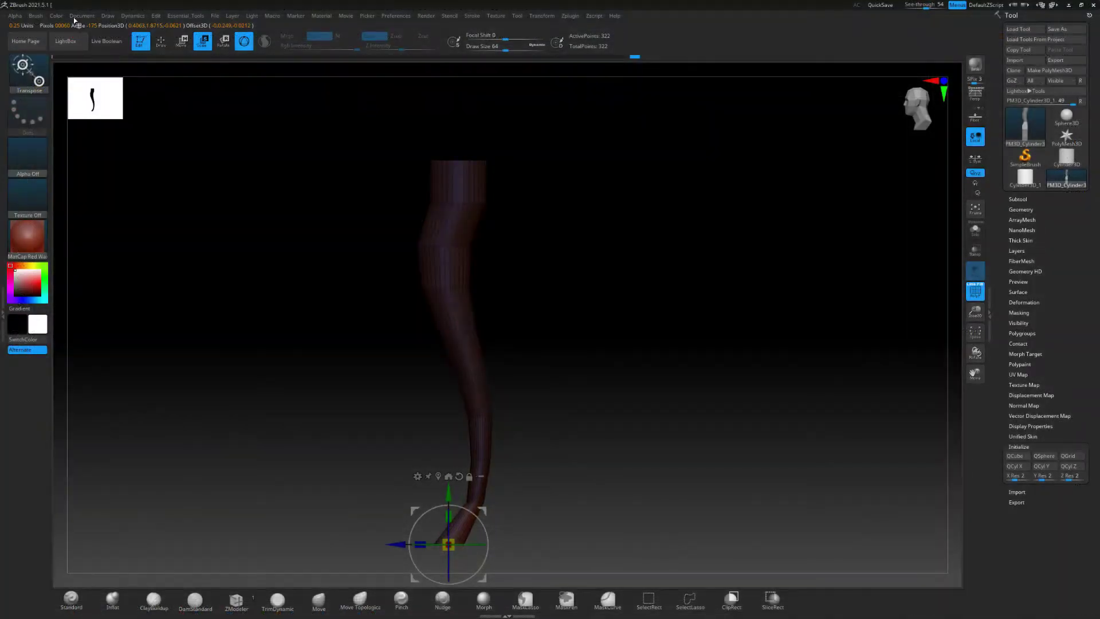
# Store the aligned side view in the ZAppLink custom slot Cust1 and set See-through to 0
pyautogui.click(82, 15)
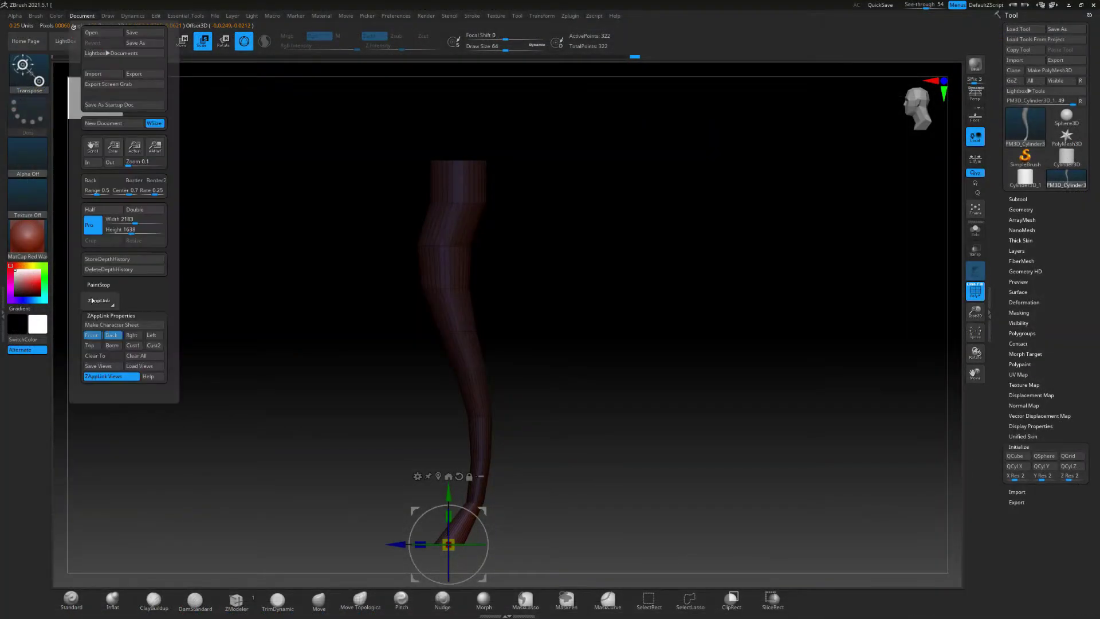
pyautogui.click(133, 339)
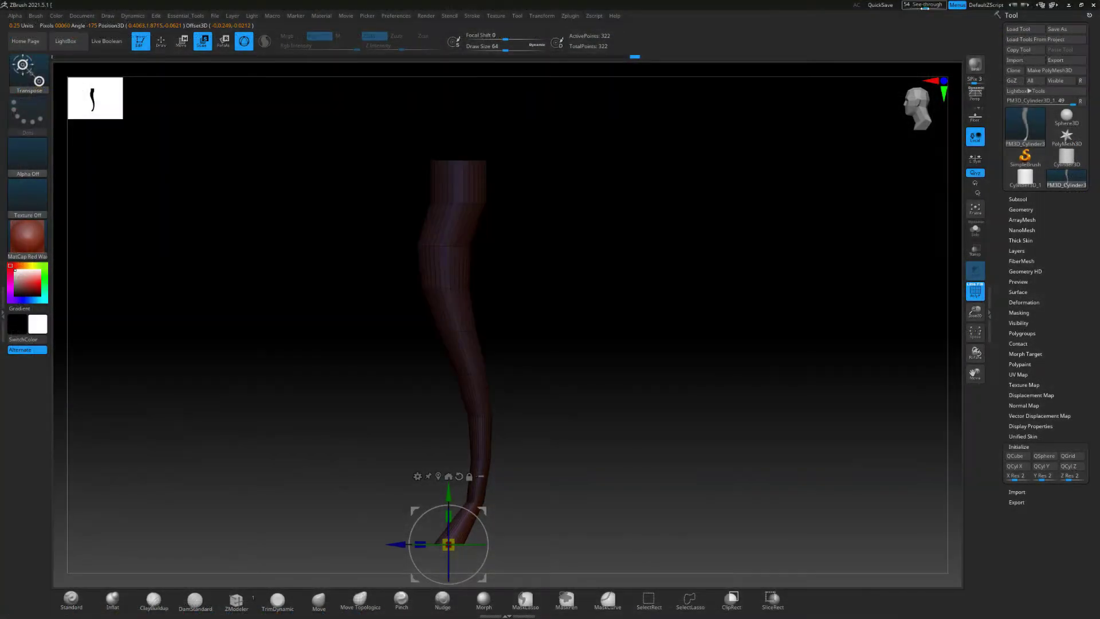
pyautogui.moveTo(924, 8); pyautogui.dragTo(889, 44)
# Choose the ZModeler brush in draw mode and hide the cap polygons on the leg's top end
pyautogui.moveTo(645, 368); pyautogui.dragTo(701, 368)
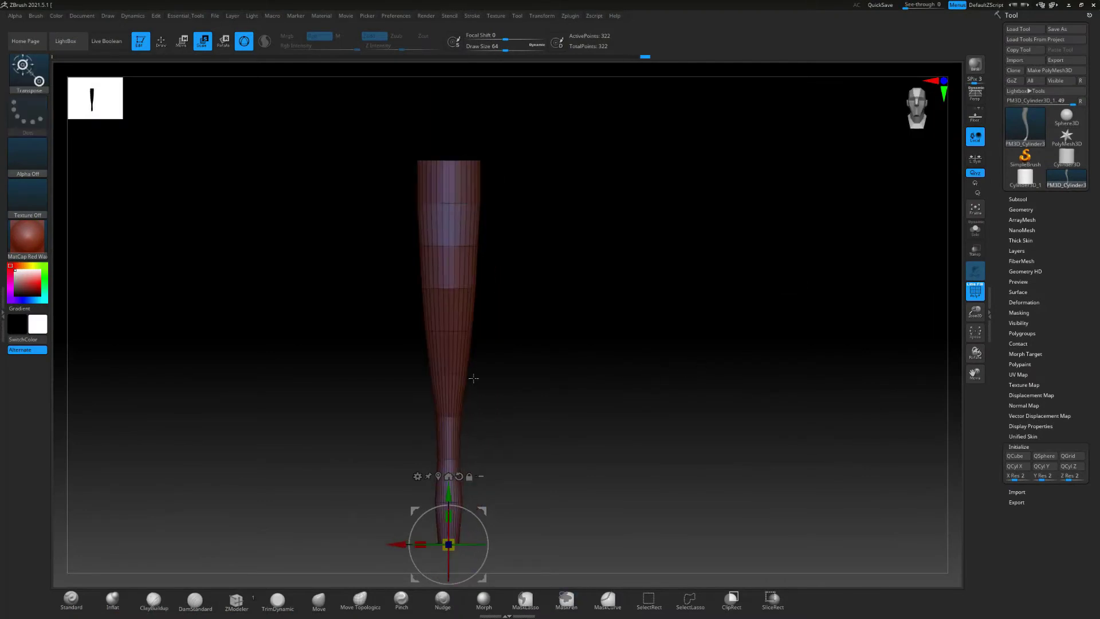
pyautogui.click(159, 43)
pyautogui.moveTo(575, 376)
pyautogui.mouseDown()
pyautogui.moveTo(538, 366)
pyautogui.moveTo(581, 428)
pyautogui.moveTo(596, 429)
pyautogui.mouseUp()
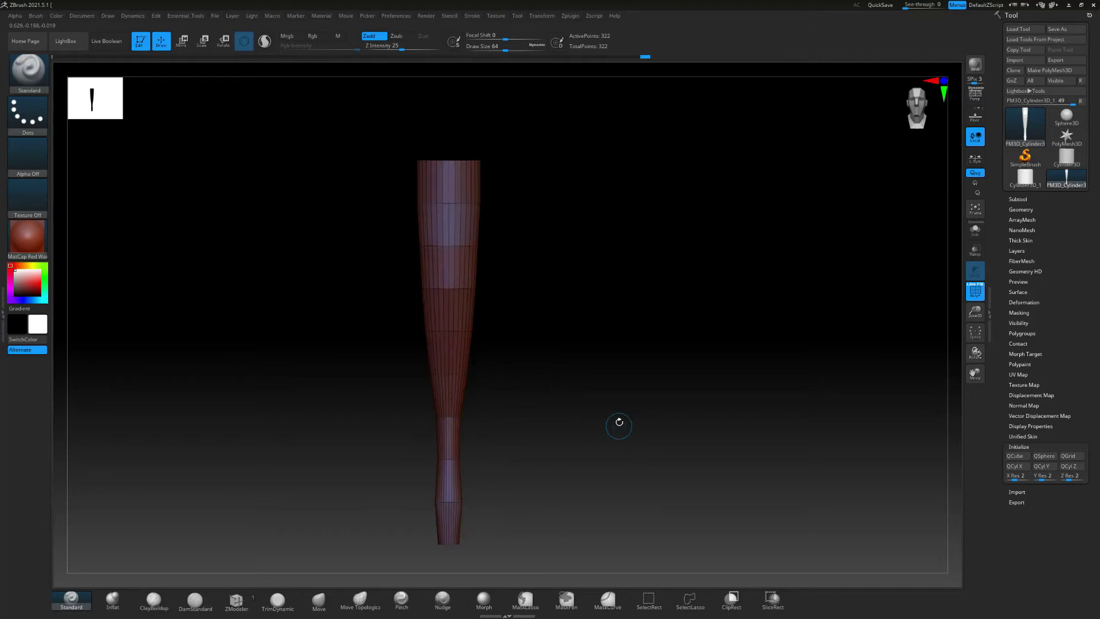
pyautogui.keyDown('alt'); pyautogui.moveTo(308, 163); pyautogui.dragTo(331, 315); pyautogui.keyUp('alt')
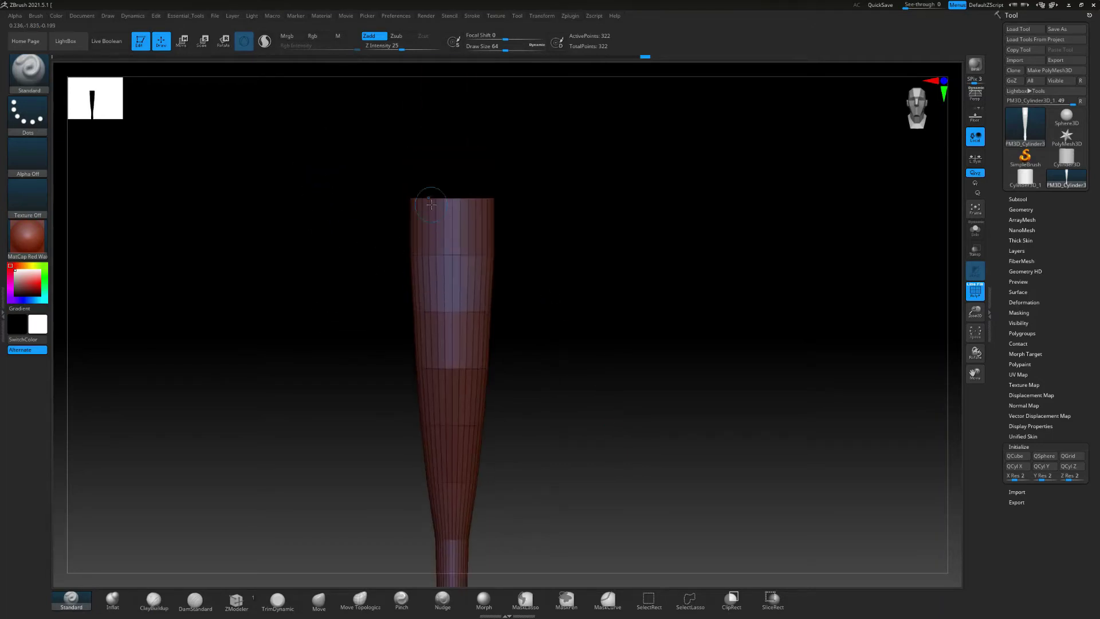
pyautogui.click(238, 607)
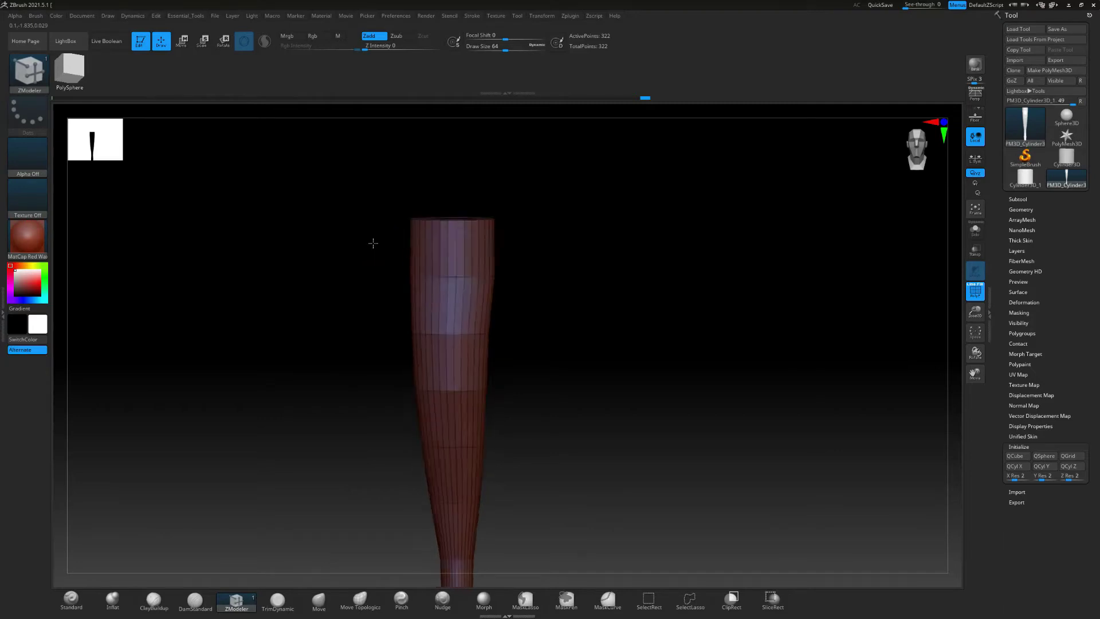
pyautogui.keyDown('ctrl'); pyautogui.keyDown('shift'); pyautogui.moveTo(344, 164); pyautogui.dragTo(573, 229); pyautogui.keyUp('shift'); pyautogui.keyUp('ctrl')
pyautogui.keyDown('ctrl'); pyautogui.keyDown('shift'); pyautogui.moveTo(270, 221); pyautogui.dragTo(304, 255); pyautogui.keyUp('shift'); pyautogui.keyUp('ctrl')
pyautogui.keyDown('ctrl'); pyautogui.keyDown('alt'); pyautogui.keyDown('shift'); pyautogui.moveTo(541, 320); pyautogui.dragTo(376, 254); pyautogui.keyUp('shift'); pyautogui.keyUp('alt'); pyautogui.keyUp('ctrl')
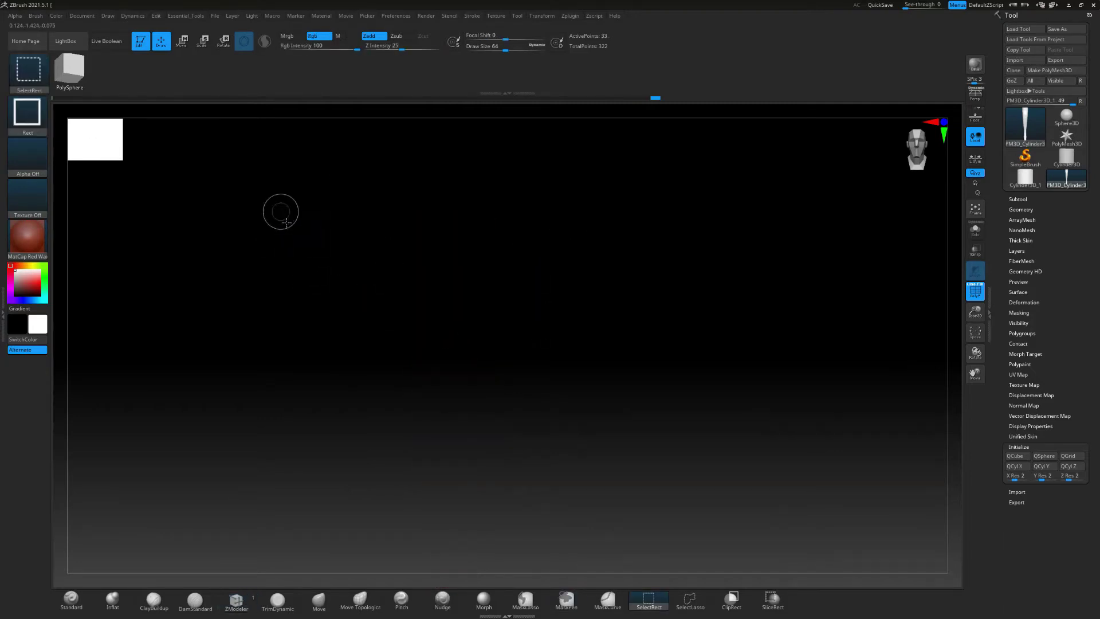
# Hide the cap polygons on the leg's bottom end and delete all hidden geometry
pyautogui.keyDown('ctrl'); pyautogui.keyDown('shift'); pyautogui.moveTo(281, 213); pyautogui.dragTo(511, 475); pyautogui.keyUp('shift'); pyautogui.keyUp('ctrl')
pyautogui.keyDown('ctrl'); pyautogui.keyDown('shift'); pyautogui.moveTo(316, 325); pyautogui.dragTo(350, 370); pyautogui.keyUp('shift'); pyautogui.keyUp('ctrl')
pyautogui.keyDown('ctrl'); pyautogui.keyDown('alt'); pyautogui.keyDown('shift'); pyautogui.moveTo(380, 320); pyautogui.dragTo(504, 383); pyautogui.keyUp('shift'); pyautogui.keyUp('alt'); pyautogui.keyUp('ctrl')
pyautogui.keyDown('ctrl'); pyautogui.keyDown('shift'); pyautogui.moveTo(320, 314); pyautogui.dragTo(337, 338); pyautogui.keyUp('shift'); pyautogui.keyUp('ctrl')
pyautogui.moveTo(335, 343)
pyautogui.mouseDown()
pyautogui.moveTo(331, 406)
pyautogui.moveTo(340, 298)
pyautogui.moveTo(324, 346)
pyautogui.moveTo(353, 308)
pyautogui.mouseUp()
pyautogui.press('space')
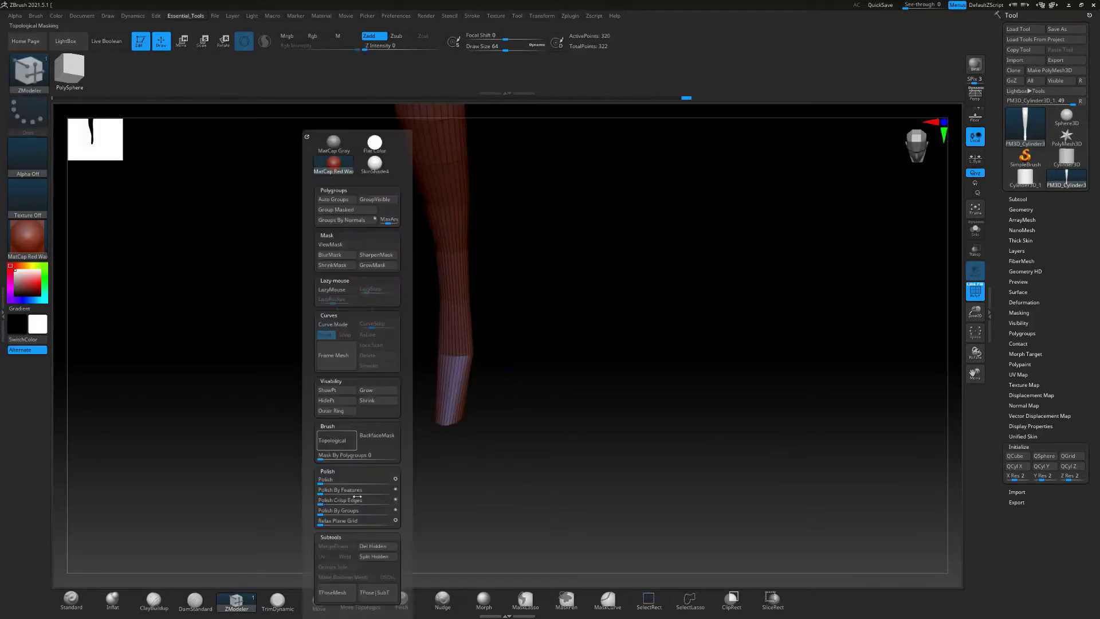
pyautogui.click(367, 549)
# Set ZModeler's edge action to Delete with EdgeLoop Complete as the target
pyautogui.keyDown('shift'); pyautogui.moveTo(535, 420); pyautogui.dragTo(562, 338); pyautogui.keyUp('shift')
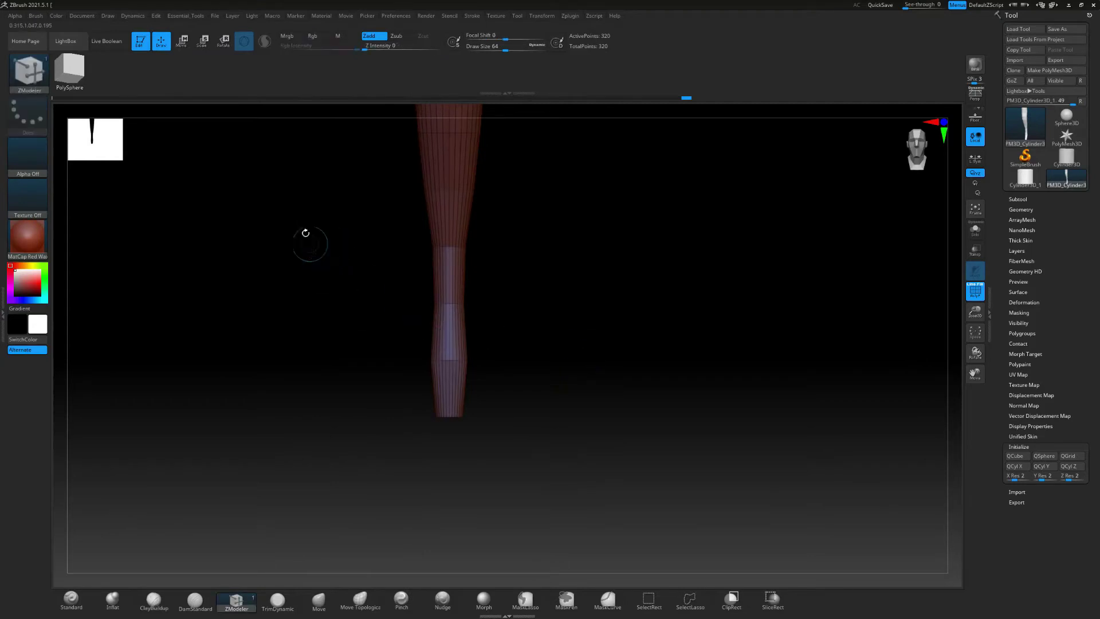
pyautogui.press('f')
pyautogui.keyDown('alt'); pyautogui.moveTo(370, 158); pyautogui.dragTo(370, 327); pyautogui.keyUp('alt')
pyautogui.moveTo(369, 331); pyautogui.dragTo(361, 429)
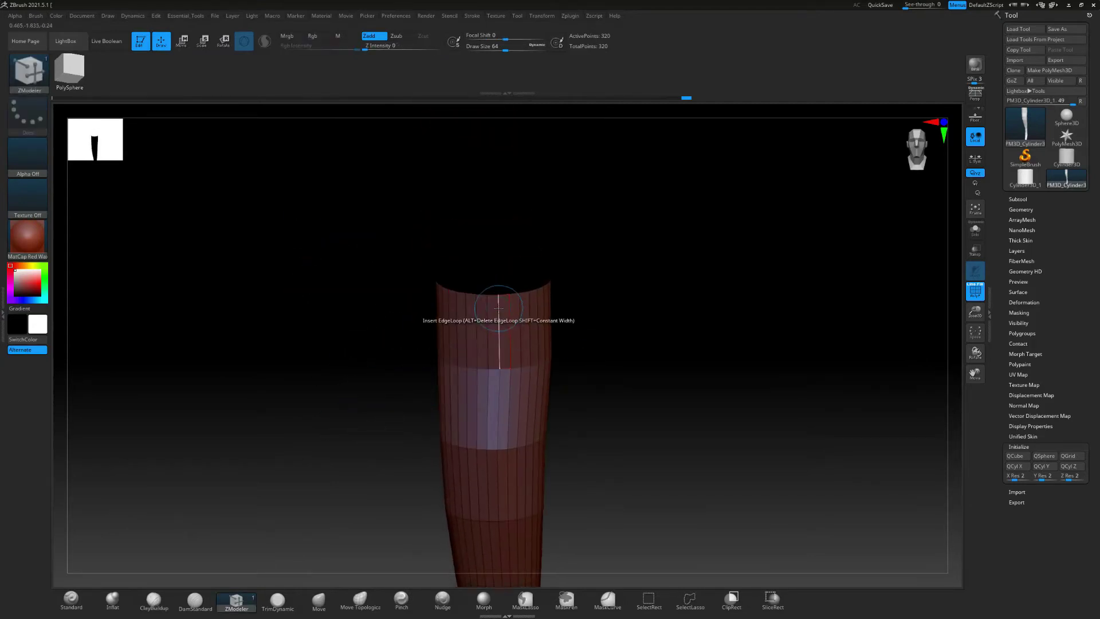
pyautogui.press('space')
pyautogui.click(393, 379)
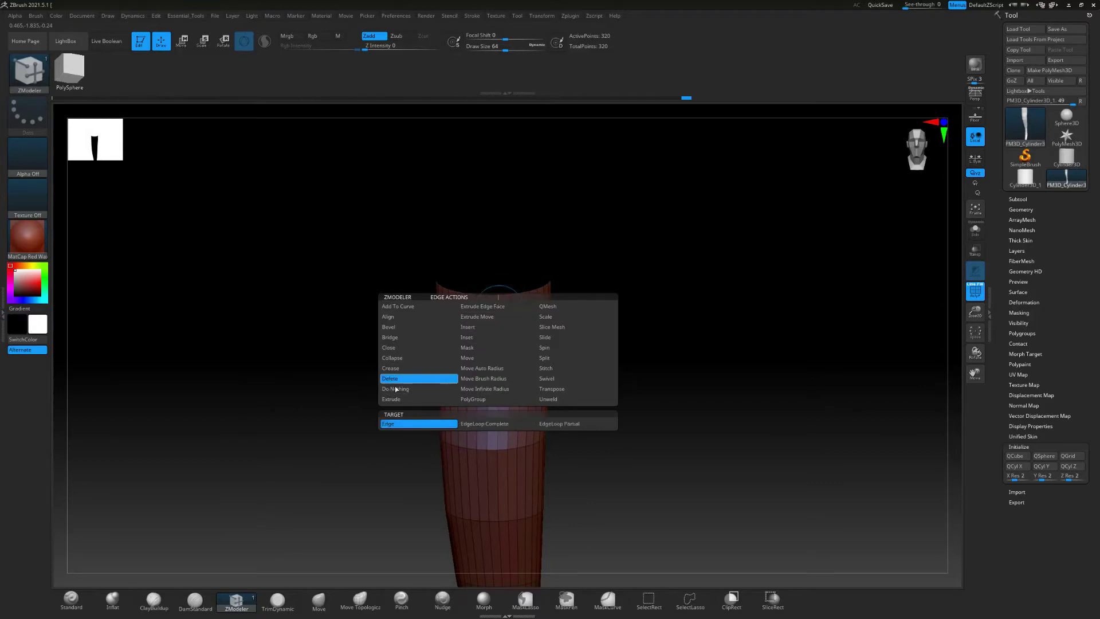
pyautogui.click(485, 423)
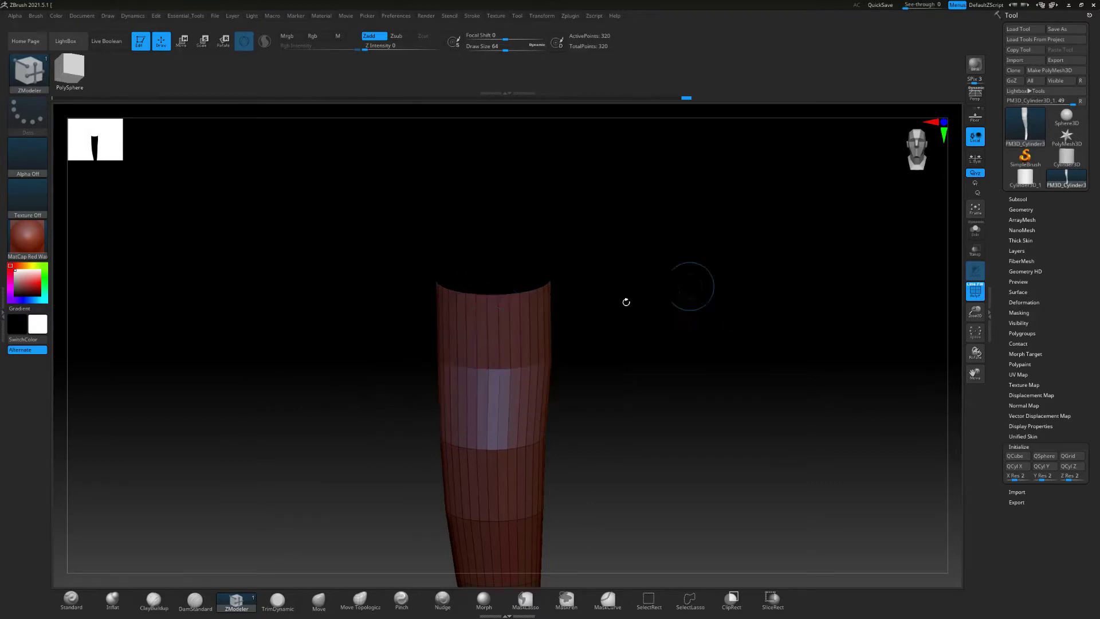
# Delete surplus vertical edge loops all around the leg until only eight lengthwise loops remain
pyautogui.click(500, 313)
pyautogui.click(478, 314)
pyautogui.click(520, 313)
pyautogui.click(458, 312)
pyautogui.click(536, 314)
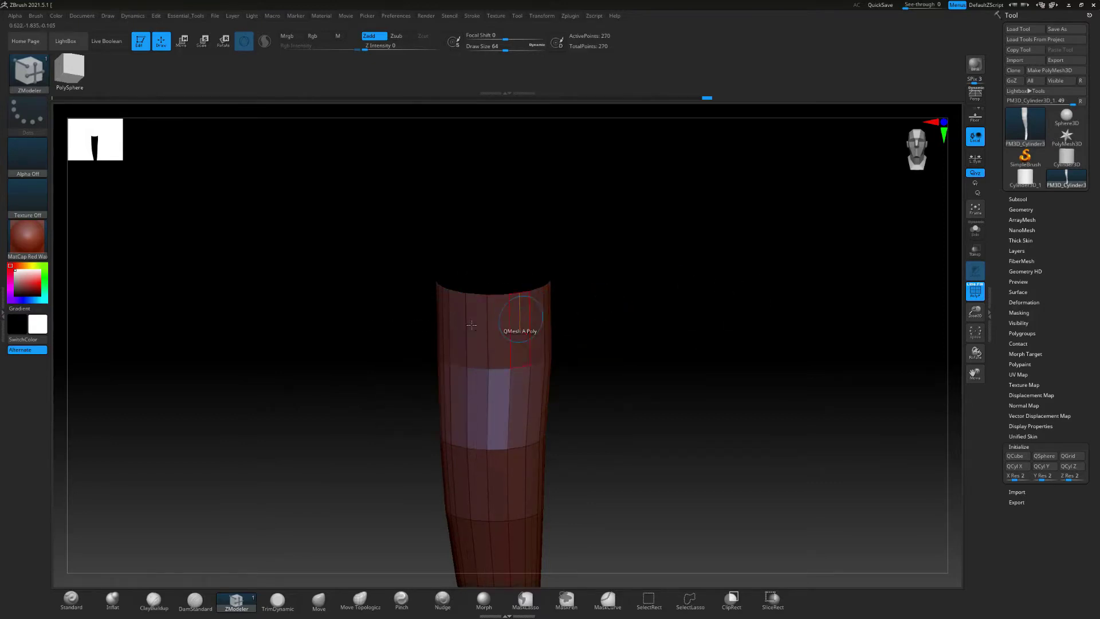
pyautogui.click(442, 308)
pyautogui.moveTo(414, 311); pyautogui.dragTo(471, 314)
pyautogui.click(488, 313)
pyautogui.click(507, 303)
pyautogui.click(523, 303)
pyautogui.keyDown('shift'); pyautogui.moveTo(607, 302); pyautogui.dragTo(560, 349); pyautogui.keyUp('shift')
pyautogui.click(524, 302)
pyautogui.click(548, 302)
pyautogui.click(572, 302)
pyautogui.click(591, 302)
pyautogui.click(616, 305)
pyautogui.click(635, 304)
pyautogui.click(720, 309)
pyautogui.click(730, 308)
pyautogui.click(690, 315)
pyautogui.click(743, 312)
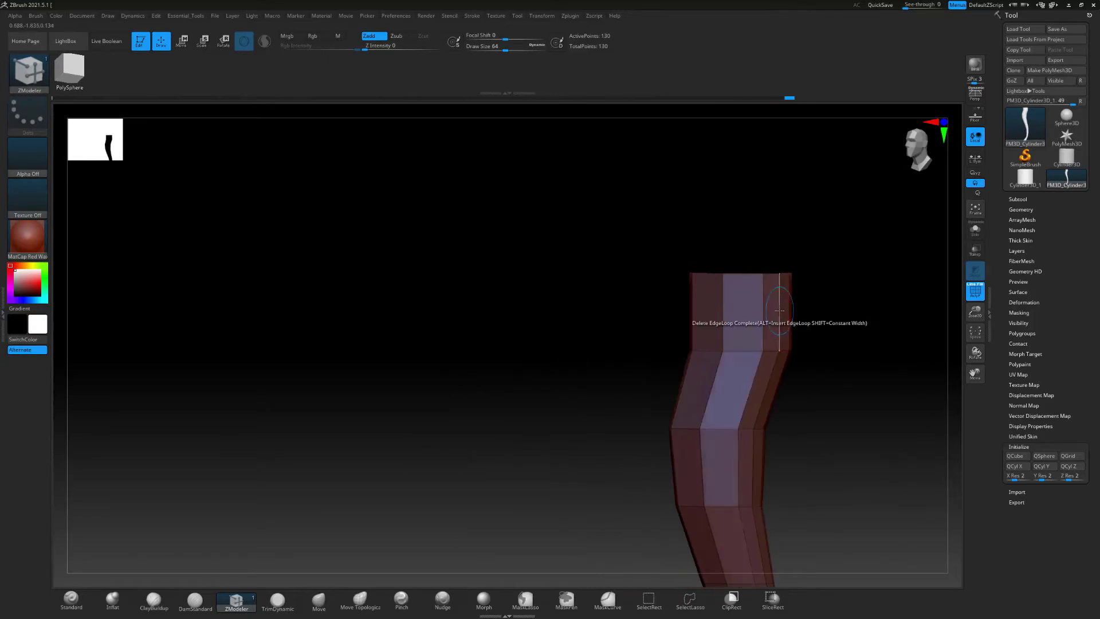
pyautogui.moveTo(659, 321); pyautogui.dragTo(602, 328)
pyautogui.click(839, 310)
pyautogui.click(855, 310)
pyautogui.moveTo(739, 321); pyautogui.dragTo(681, 328)
pyautogui.click(887, 321)
pyautogui.click(911, 320)
# Restore the stored Cust1 side view over the reference at See-through 54 and select the Nudge brush
pyautogui.keyDown('shift'); pyautogui.moveTo(808, 335); pyautogui.dragTo(439, 284); pyautogui.keyUp('shift')
pyautogui.moveTo(906, 8); pyautogui.dragTo(926, 8)
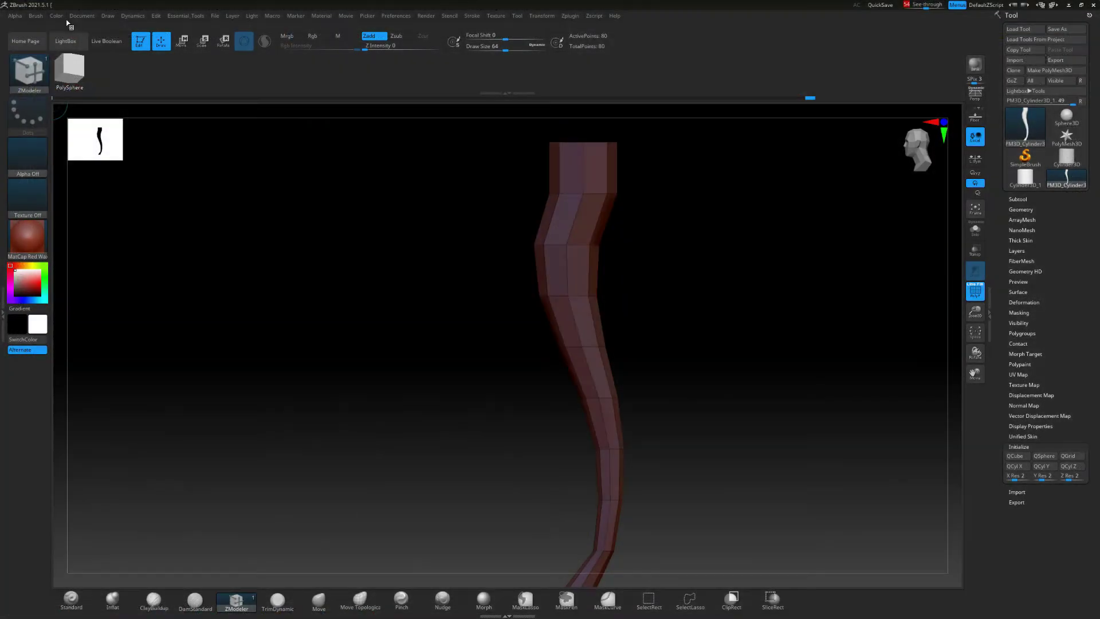
pyautogui.click(79, 17)
pyautogui.click(133, 336)
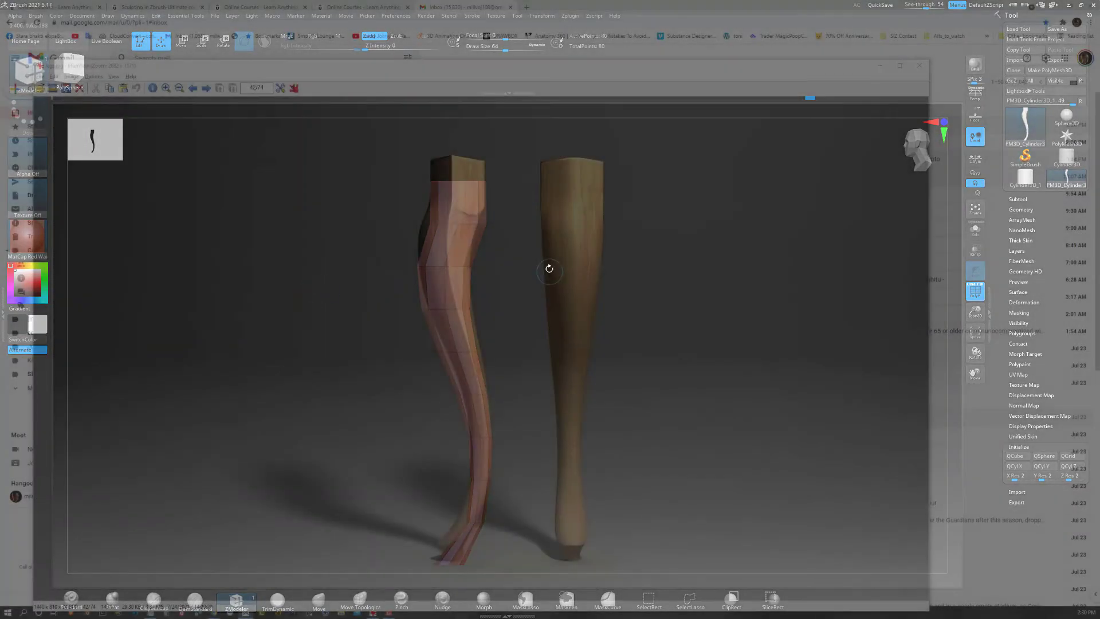
pyautogui.moveTo(305, 323); pyautogui.dragTo(305, 301)
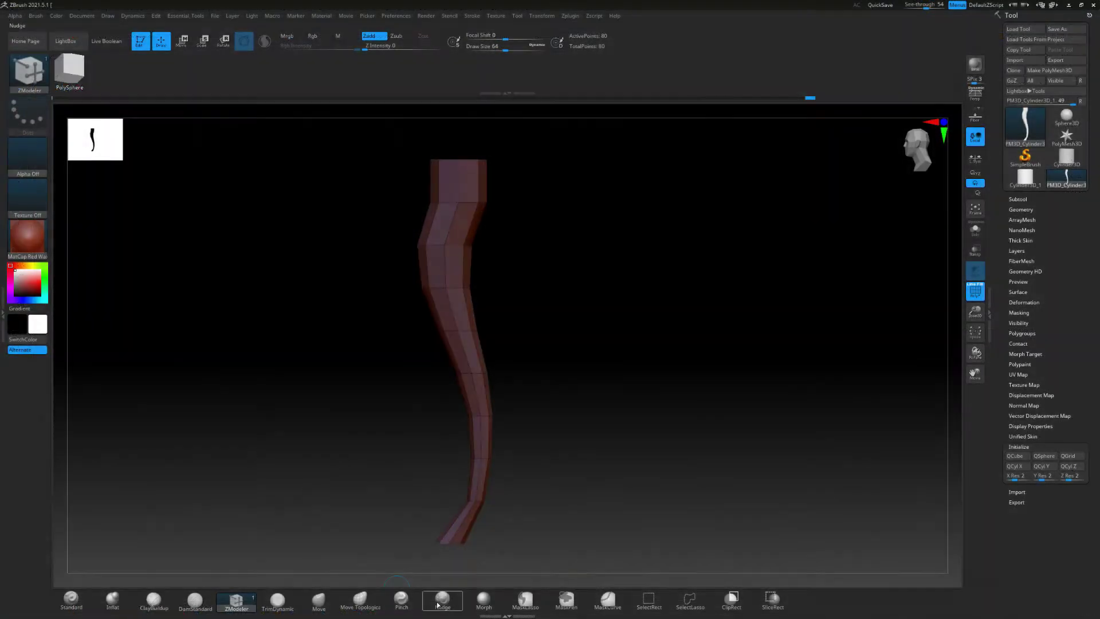
pyautogui.click(443, 599)
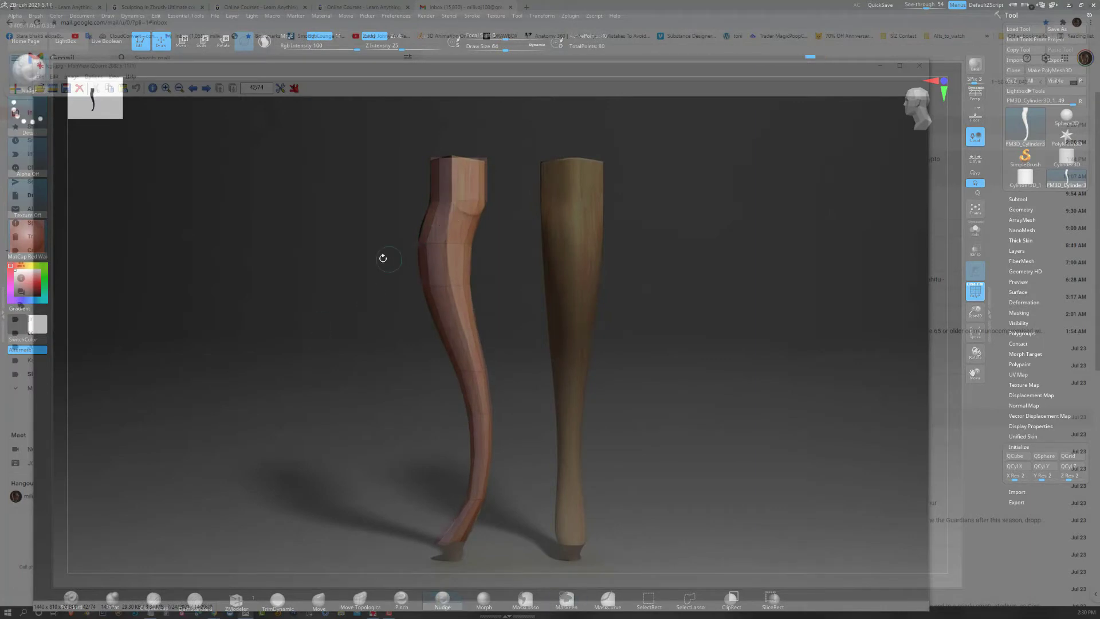
# Center the leg mesh on the X axis by setting its X Position to 0
pyautogui.moveTo(309, 241); pyautogui.dragTo(369, 222)
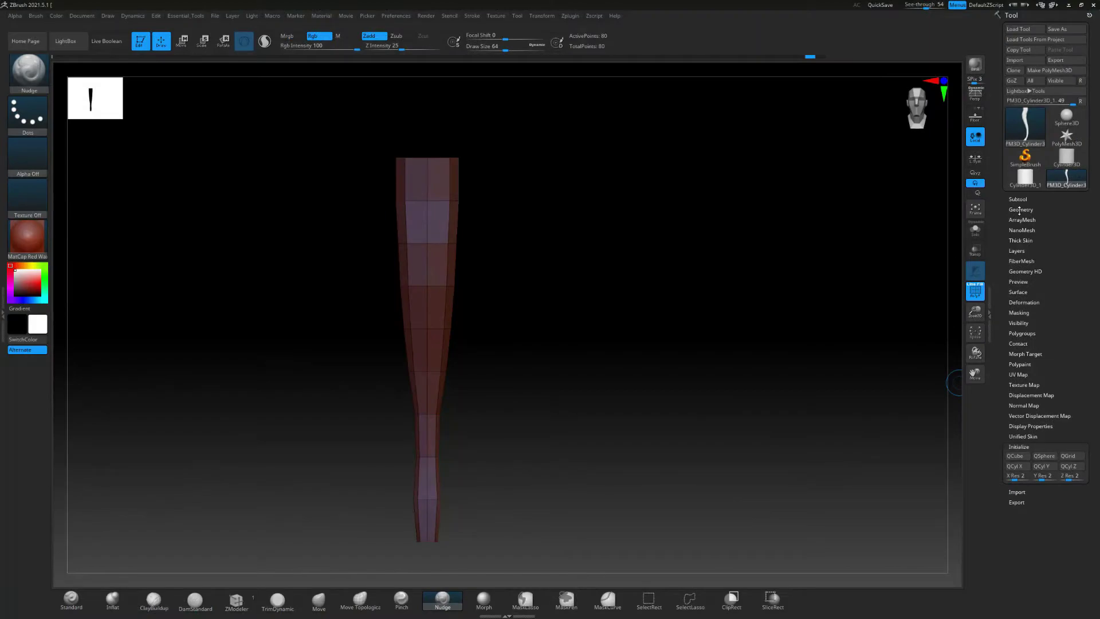
pyautogui.click(1020, 209)
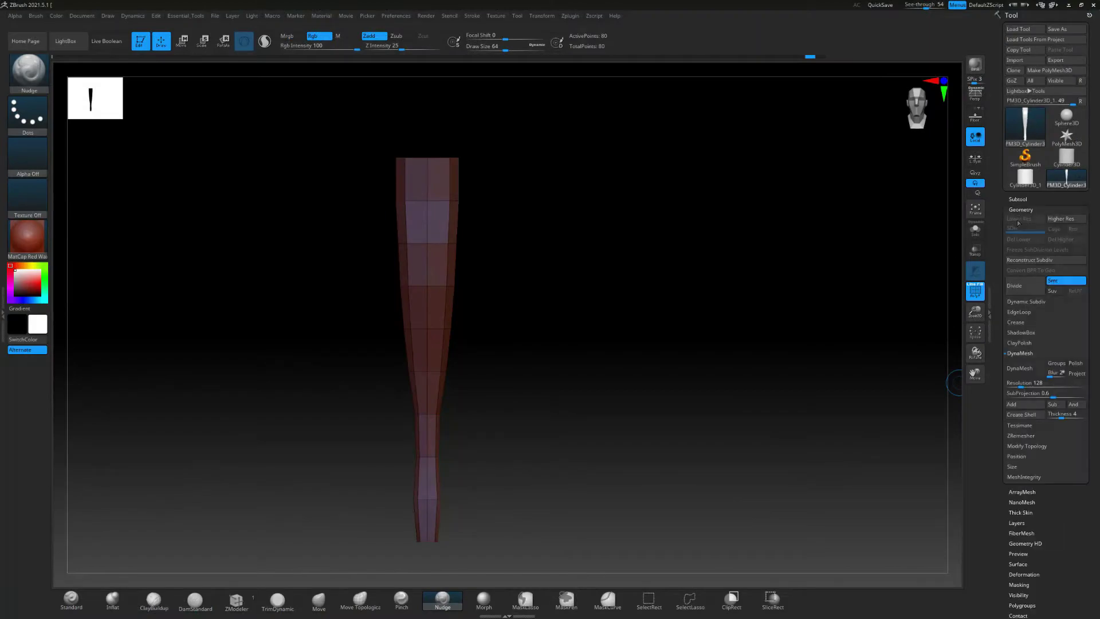
pyautogui.click(1016, 456)
pyautogui.click(1008, 404)
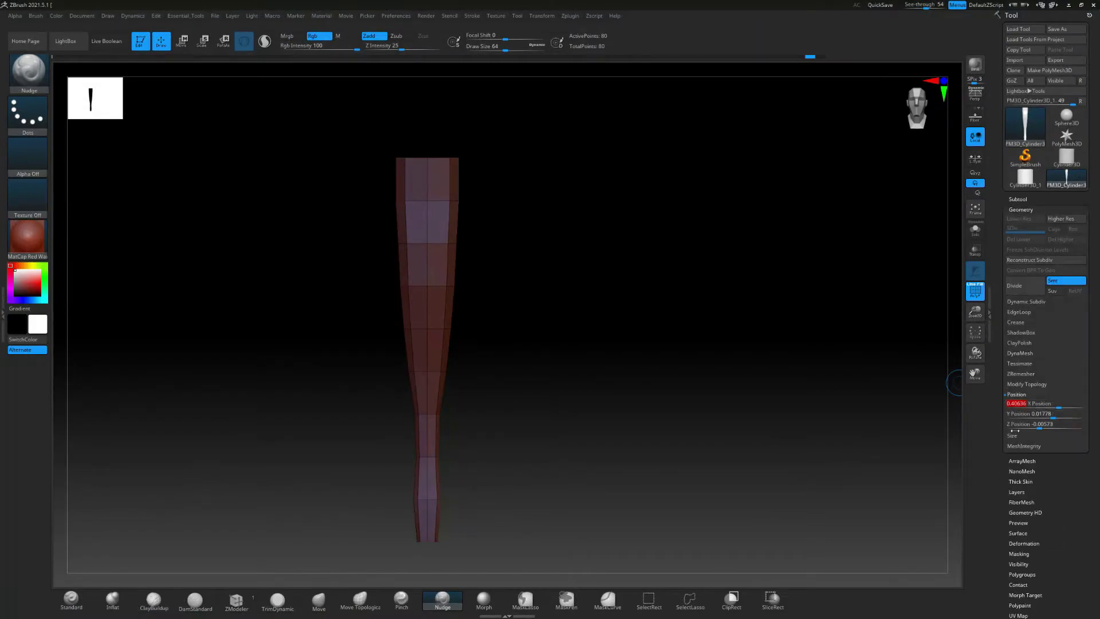
pyautogui.press('Return')
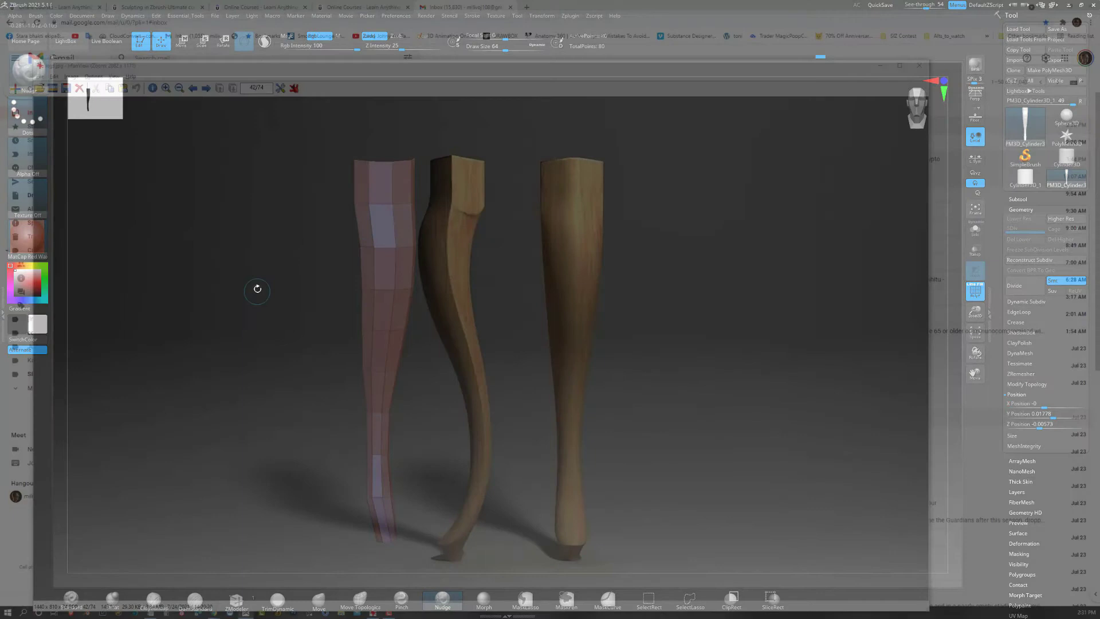
# Realign the leg's side view with the reference and insert an edge loop in the lowest foot segment with ZModeler
pyautogui.keyDown('alt'); pyautogui.moveTo(228, 293); pyautogui.dragTo(283, 260); pyautogui.keyUp('alt')
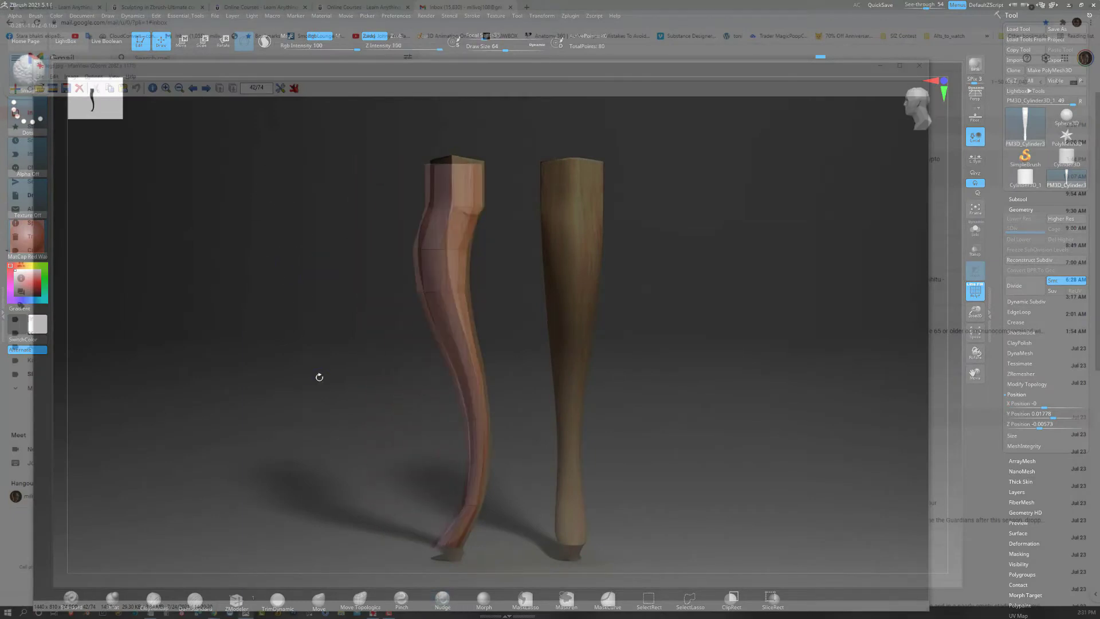
pyautogui.moveTo(317, 354); pyautogui.dragTo(320, 349)
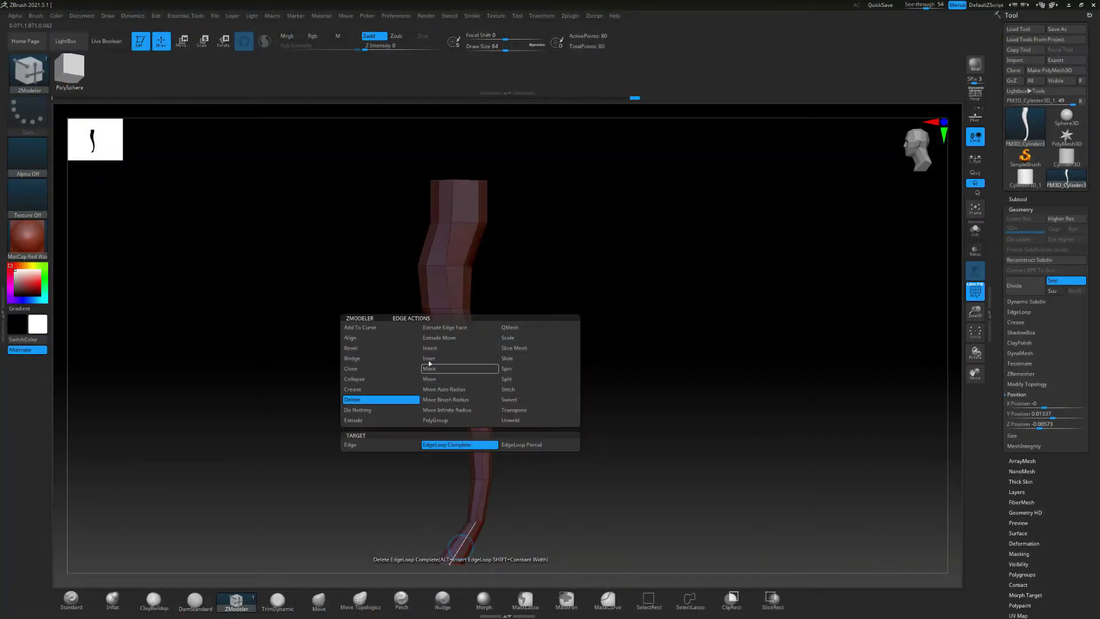
pyautogui.click(430, 348)
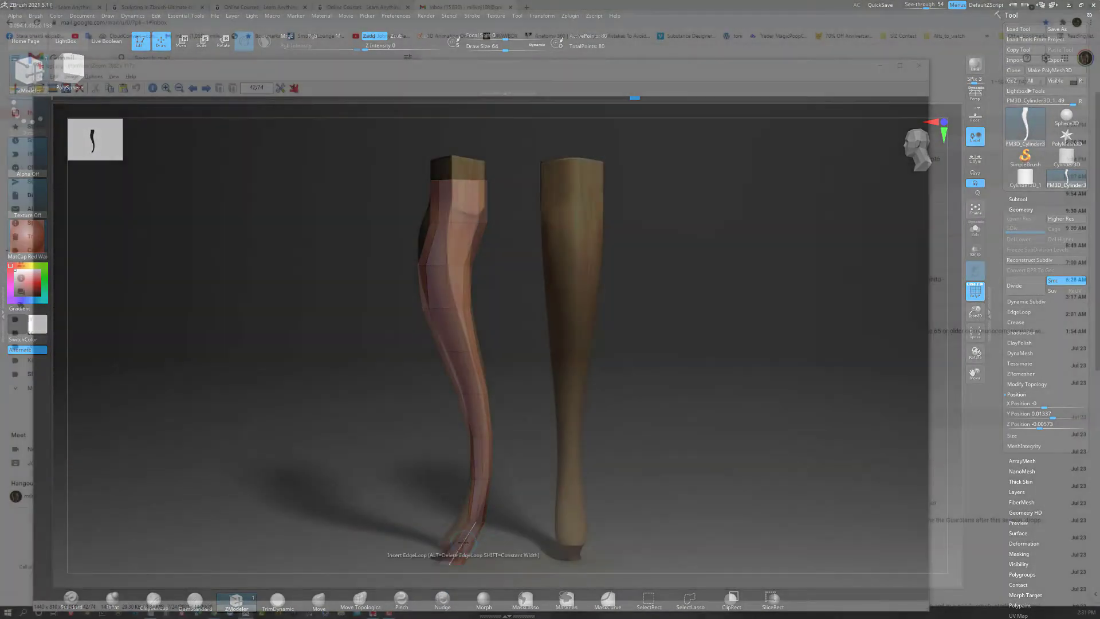
pyautogui.click(463, 542)
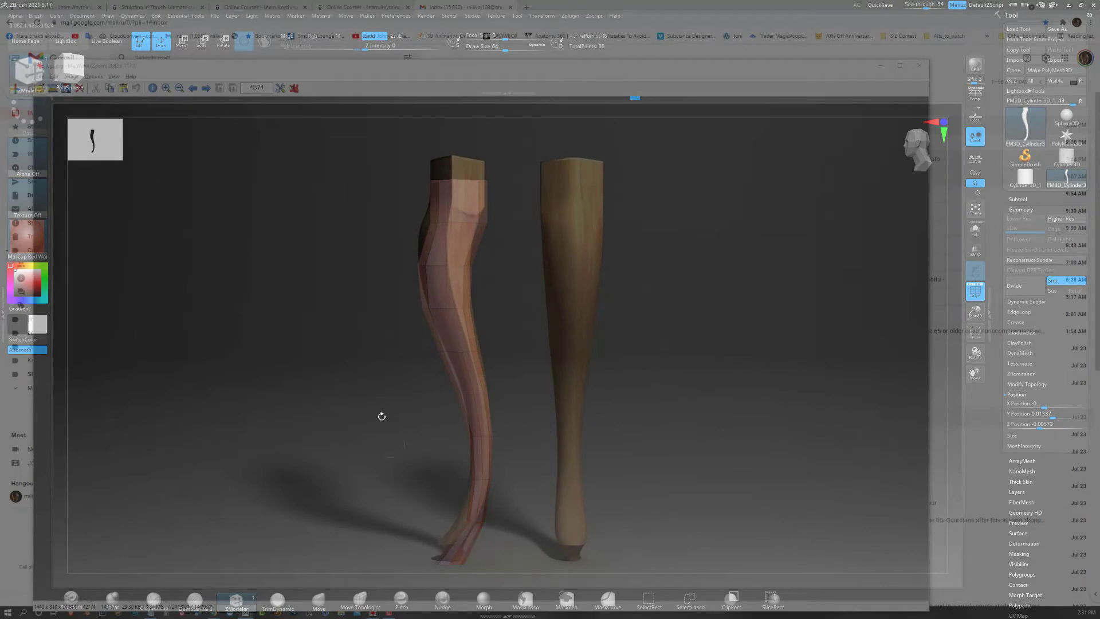
# Shift the newly inserted foot ring slightly along Z to match the curve of the reference foot
pyautogui.keyDown('alt'); pyautogui.moveTo(331, 468); pyautogui.dragTo(330, 450); pyautogui.keyUp('alt')
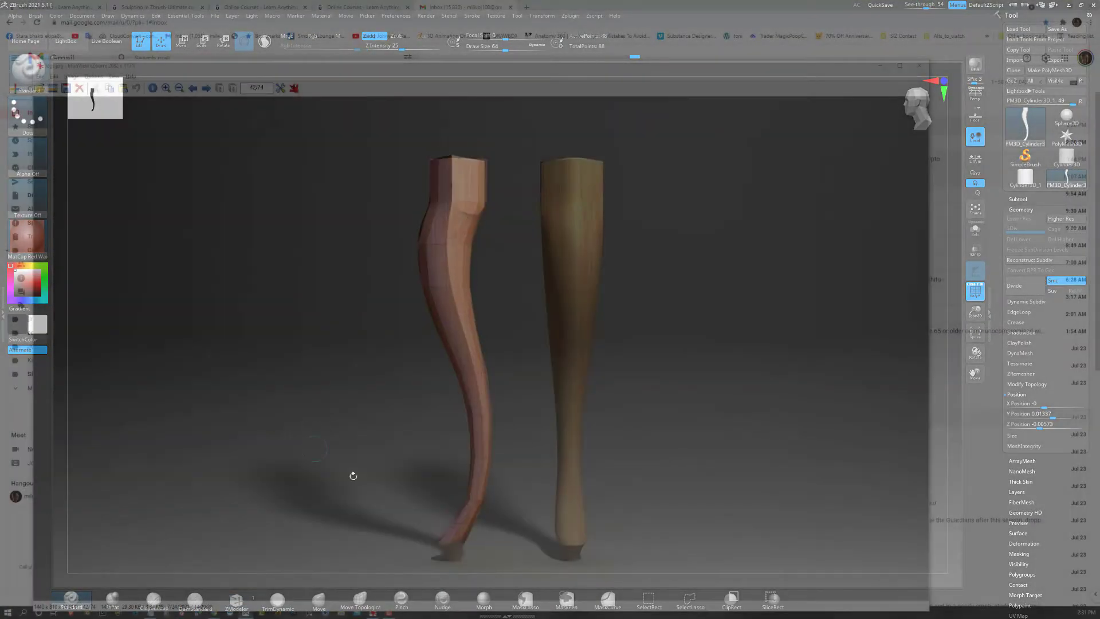
pyautogui.press('e')
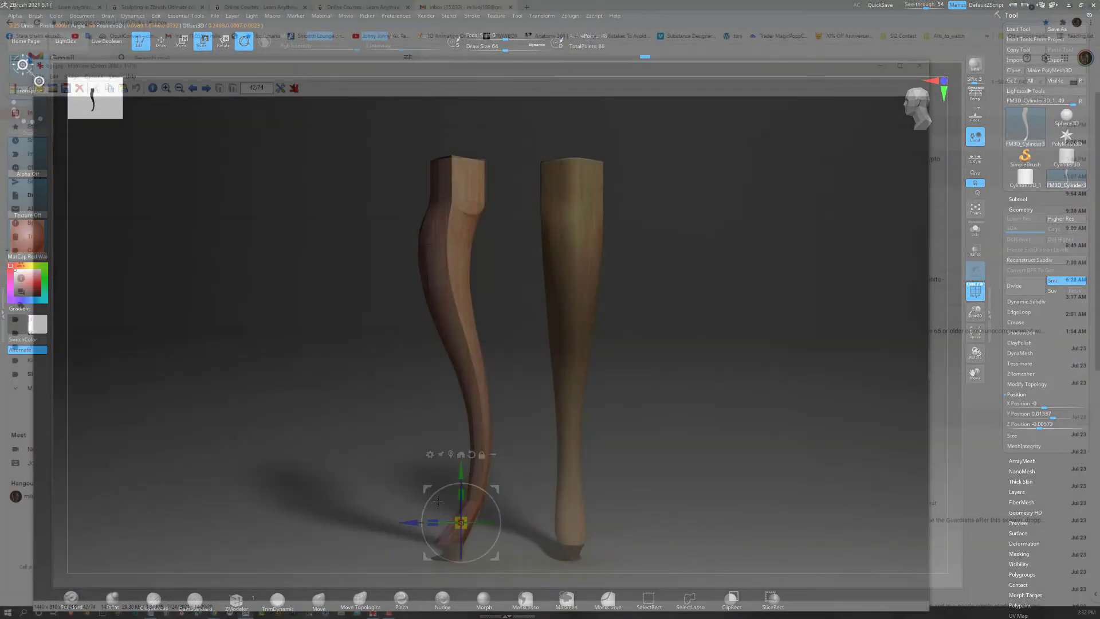
pyautogui.moveTo(419, 523); pyautogui.dragTo(421, 523)
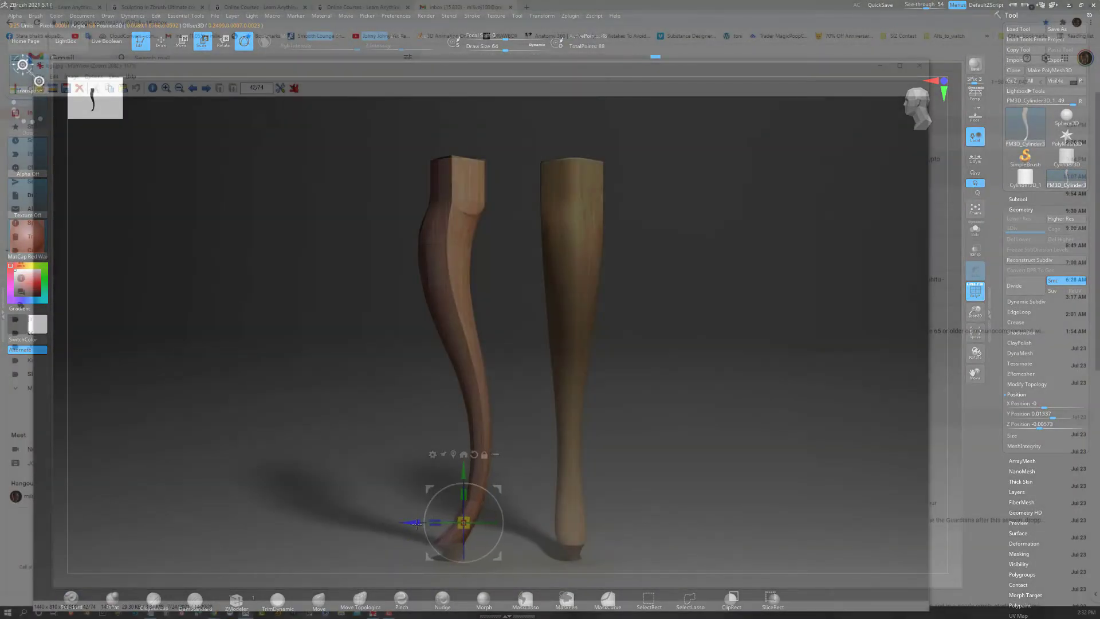
# Shift the lowest foot ring along X to match the front-view reference, restore the side view and clear the mask
pyautogui.keyDown('shift'); pyautogui.moveTo(392, 483); pyautogui.dragTo(373, 451); pyautogui.keyUp('shift')
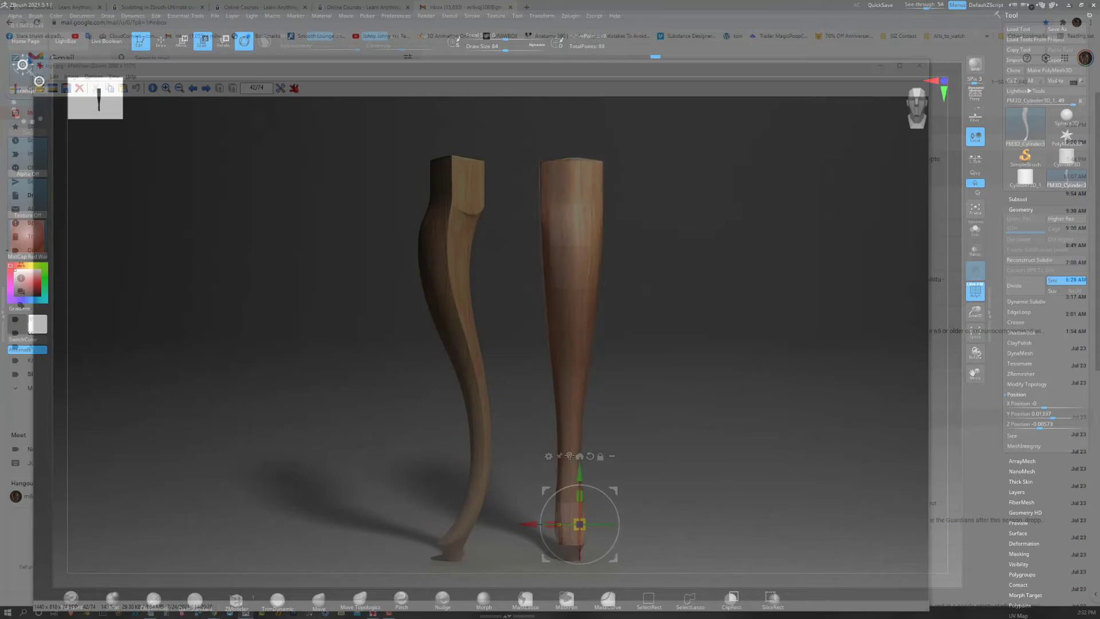
pyautogui.moveTo(569, 455); pyautogui.dragTo(558, 456)
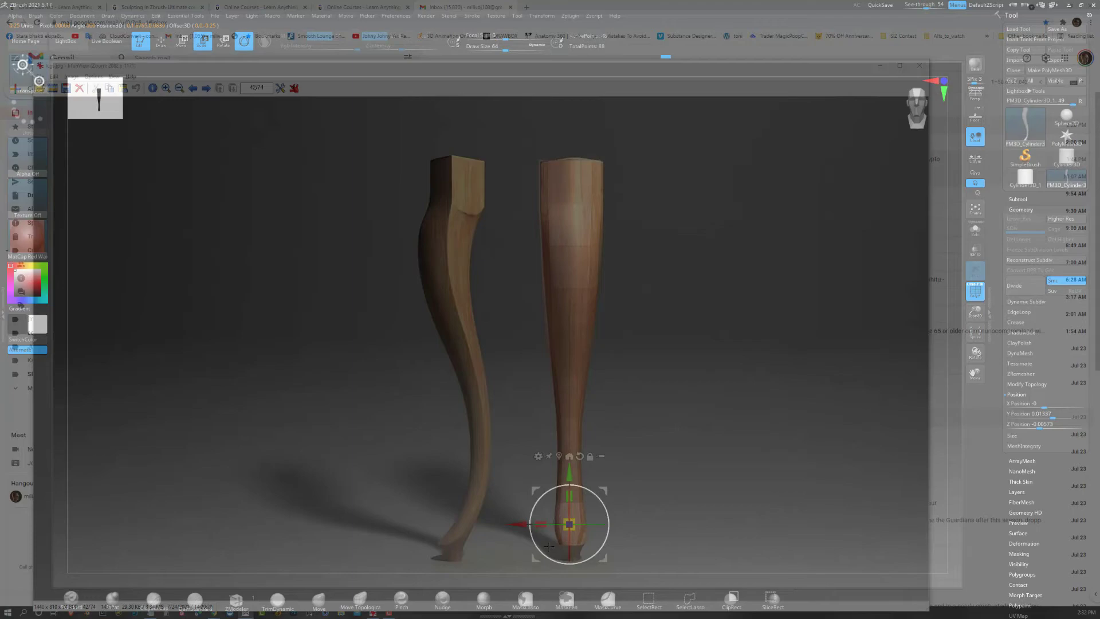
pyautogui.keyDown('shift'); pyautogui.moveTo(412, 492); pyautogui.dragTo(363, 434); pyautogui.keyUp('shift')
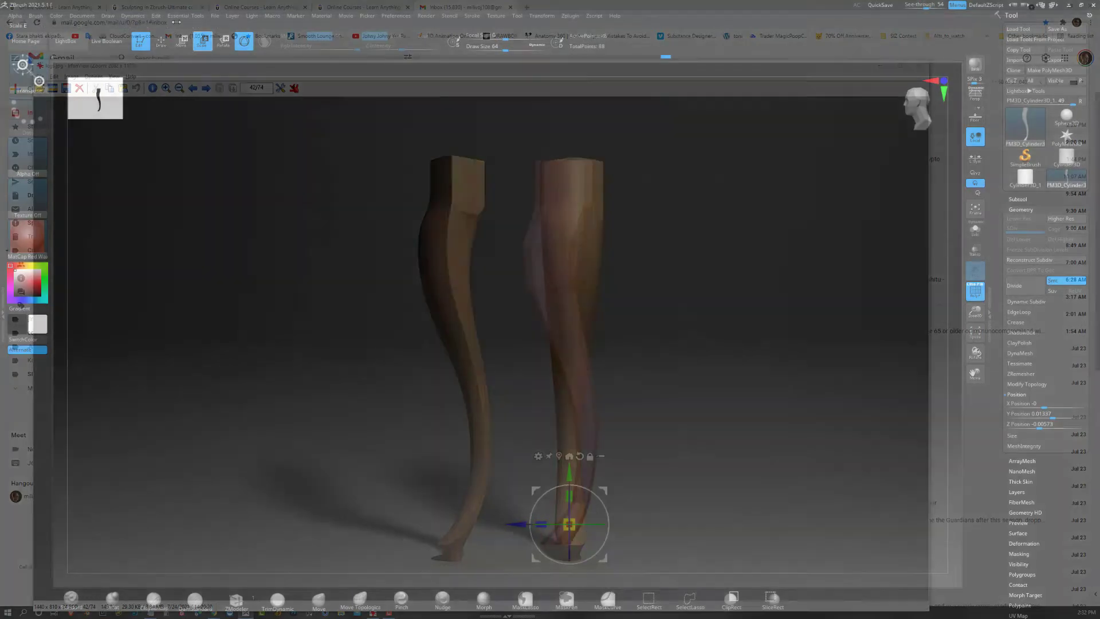
pyautogui.keyDown('alt'); pyautogui.moveTo(353, 320); pyautogui.dragTo(247, 316); pyautogui.keyUp('alt')
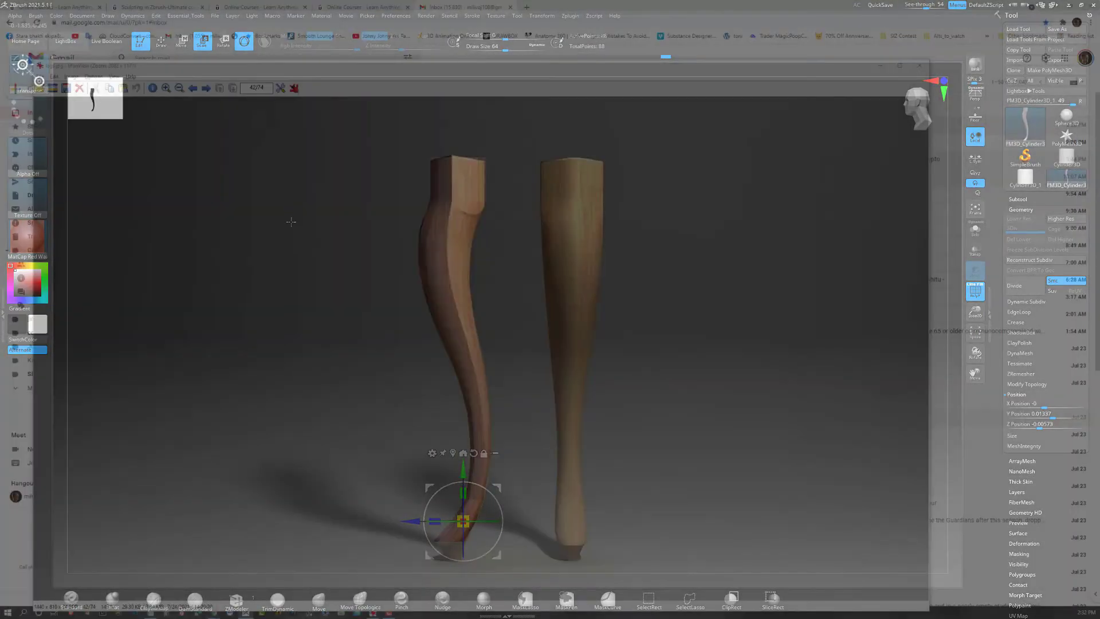
pyautogui.keyDown('ctrl'); pyautogui.moveTo(290, 222); pyautogui.dragTo(321, 200); pyautogui.keyUp('ctrl')
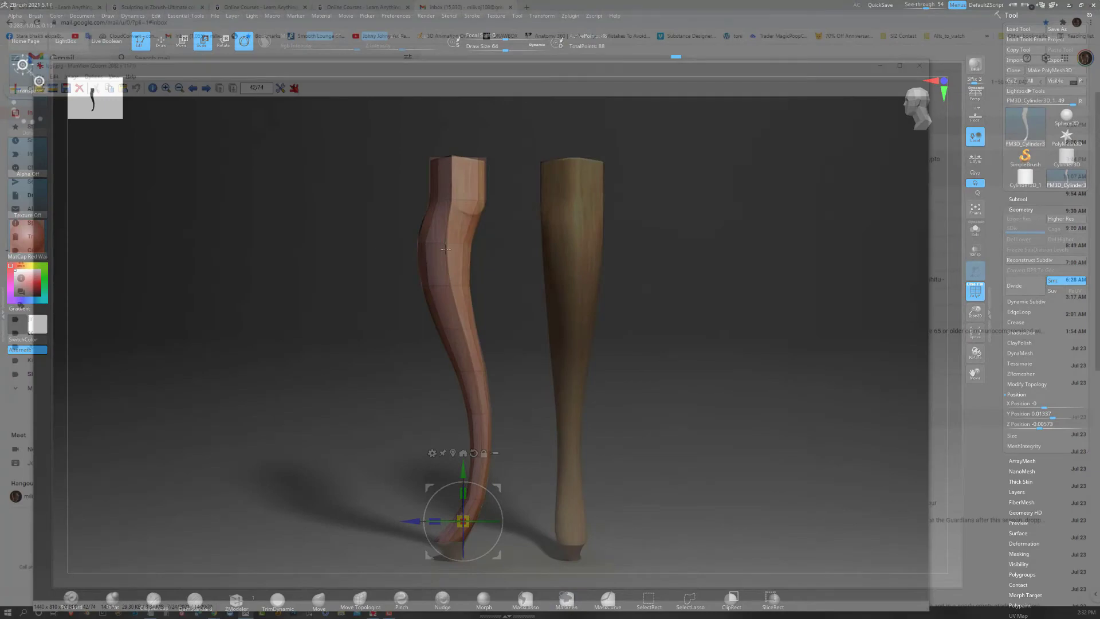
# Hide the front-facing polygons section by section down the whole leg with SelectRect in the side view
pyautogui.keyDown('ctrl'); pyautogui.keyDown('alt'); pyautogui.keyDown('shift'); pyautogui.moveTo(398, 136); pyautogui.dragTo(446, 212); pyautogui.keyUp('shift'); pyautogui.keyUp('alt'); pyautogui.keyUp('ctrl')
pyautogui.keyDown('ctrl'); pyautogui.keyDown('alt'); pyautogui.keyDown('shift'); pyautogui.moveTo(395, 224); pyautogui.dragTo(434, 312); pyautogui.keyUp('shift'); pyautogui.keyUp('alt'); pyautogui.keyUp('ctrl')
pyautogui.keyDown('ctrl'); pyautogui.keyDown('alt'); pyautogui.keyDown('shift'); pyautogui.moveTo(424, 314); pyautogui.dragTo(456, 370); pyautogui.keyUp('shift'); pyautogui.keyUp('alt'); pyautogui.keyUp('ctrl')
pyautogui.keyDown('ctrl'); pyautogui.keyDown('alt'); pyautogui.keyDown('shift'); pyautogui.moveTo(447, 364); pyautogui.dragTo(471, 407); pyautogui.keyUp('shift'); pyautogui.keyUp('alt'); pyautogui.keyUp('ctrl')
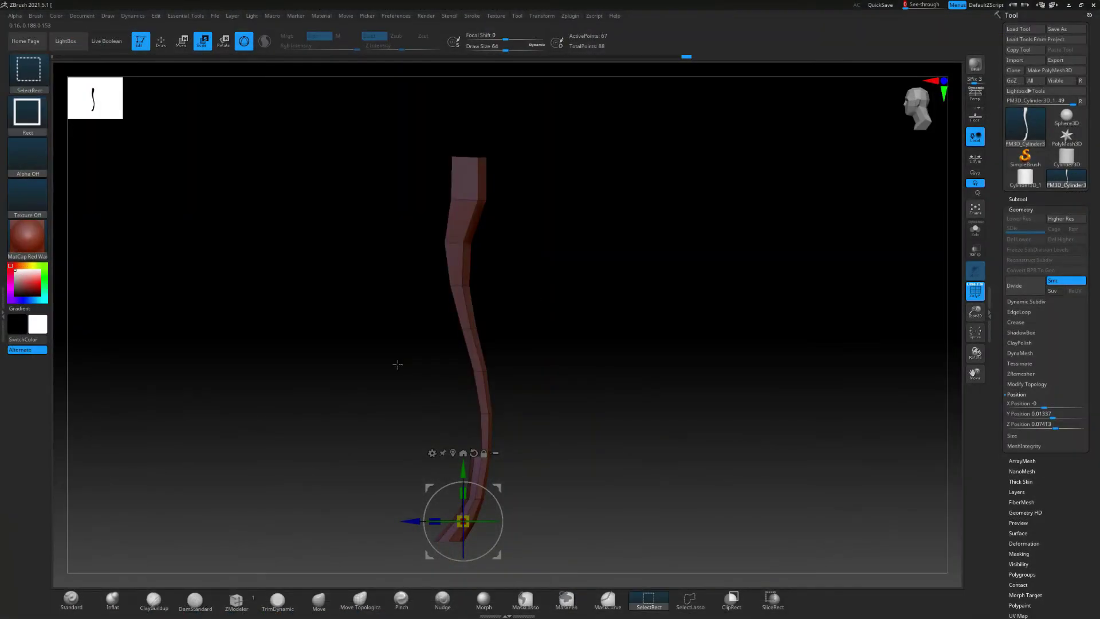
pyautogui.keyDown('ctrl'); pyautogui.keyDown('shift'); pyautogui.moveTo(389, 375); pyautogui.dragTo(477, 475); pyautogui.keyUp('shift'); pyautogui.keyUp('ctrl')
pyautogui.keyDown('ctrl'); pyautogui.keyDown('alt'); pyautogui.keyDown('shift'); pyautogui.moveTo(410, 409); pyautogui.dragTo(477, 479); pyautogui.keyUp('shift'); pyautogui.keyUp('alt'); pyautogui.keyUp('ctrl')
pyautogui.keyDown('ctrl'); pyautogui.keyDown('alt'); pyautogui.keyDown('shift'); pyautogui.moveTo(388, 494); pyautogui.dragTo(445, 562); pyautogui.keyUp('shift'); pyautogui.keyUp('alt'); pyautogui.keyUp('ctrl')
# Give the remaining visible faces of the leg their own polygroup, choose SelectLasso and show the whole mesh again
pyautogui.moveTo(394, 452)
pyautogui.keyDown('alt'); pyautogui.mouseDown()
pyautogui.moveTo(396, 469)
pyautogui.moveTo(385, 446)
pyautogui.moveTo(390, 346)
pyautogui.moveTo(481, 440)
pyautogui.mouseUp(); pyautogui.keyUp('alt')
pyautogui.click(685, 604)
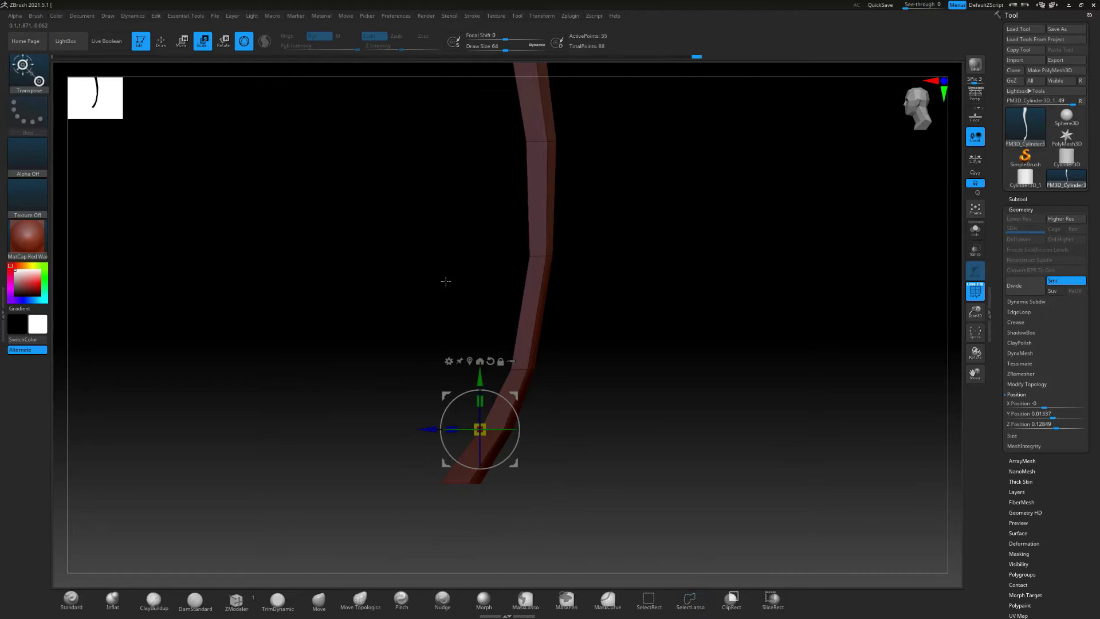
pyautogui.keyDown('ctrl'); pyautogui.keyDown('shift'); pyautogui.click(671, 351); pyautogui.keyUp('shift'); pyautogui.keyUp('ctrl')
pyautogui.keyDown('alt'); pyautogui.moveTo(346, 319); pyautogui.dragTo(604, 252); pyautogui.keyUp('alt')
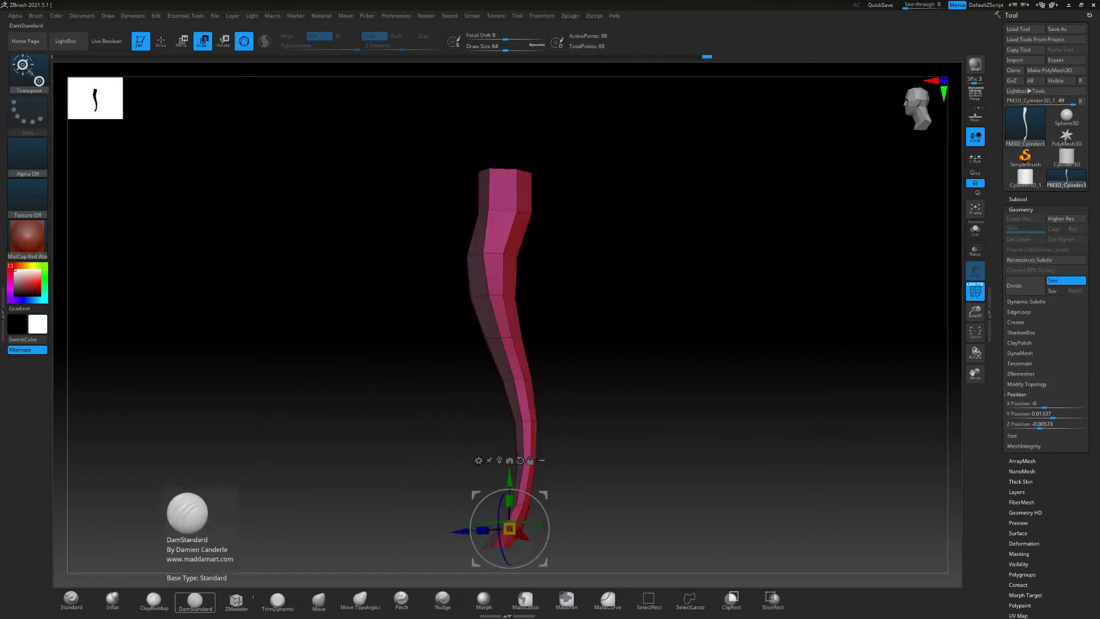
# Place the wooden leg reference image beside the model and return to Draw mode
pyautogui.hotkey('alt', 'Tab')
pyautogui.moveTo(604, 68); pyautogui.dragTo(365, 436)
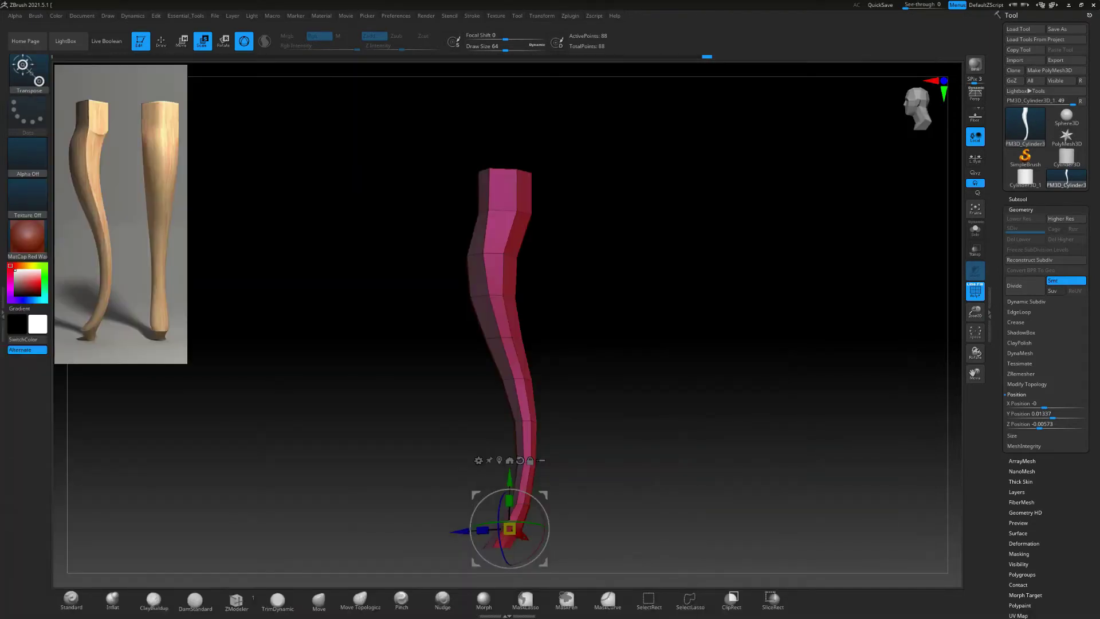
pyautogui.press('q')
# Turn on Double in Display Properties so the inside of the open-ended leg is displayed too
pyautogui.moveTo(206, 128)
pyautogui.mouseDown()
pyautogui.moveTo(458, 306)
pyautogui.moveTo(389, 276)
pyautogui.moveTo(341, 375)
pyautogui.moveTo(351, 356)
pyautogui.moveTo(412, 417)
pyautogui.mouseUp()
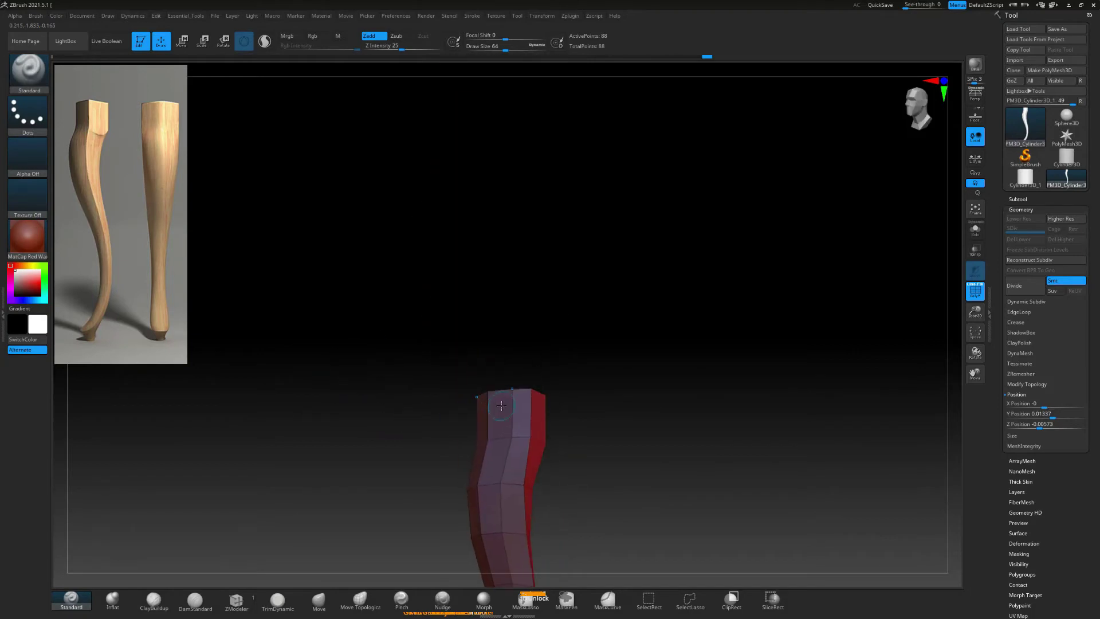
pyautogui.moveTo(501, 405); pyautogui.dragTo(582, 417)
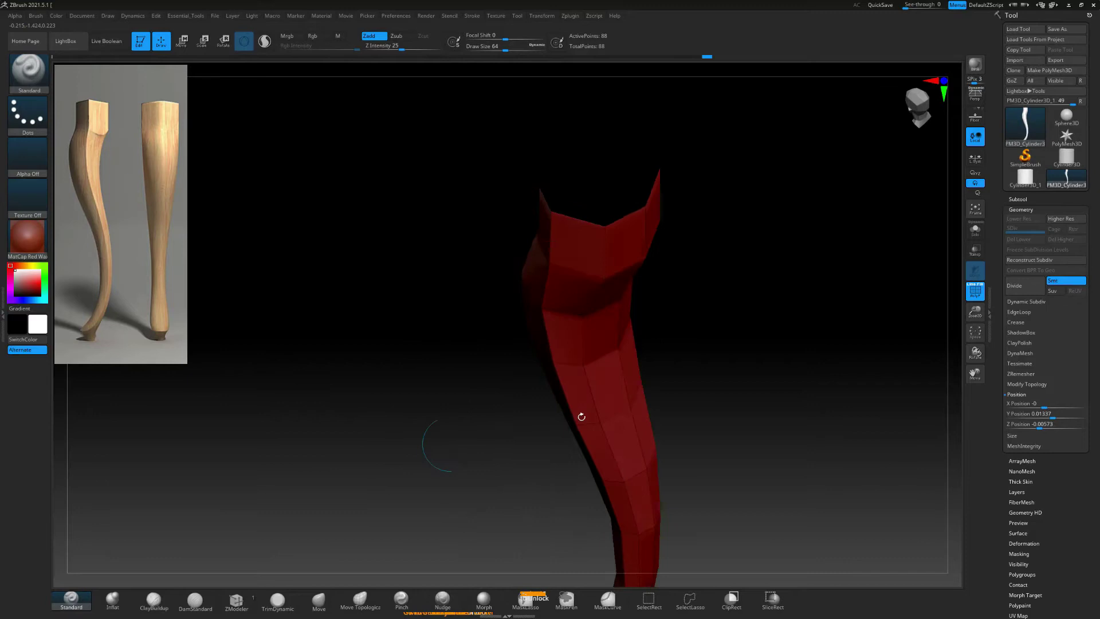
pyautogui.moveTo(999, 610); pyautogui.dragTo(1000, 414)
pyautogui.click(1014, 471)
pyautogui.moveTo(1012, 498); pyautogui.dragTo(1011, 616)
pyautogui.click(1013, 377)
pyautogui.moveTo(622, 292)
pyautogui.keyDown('alt'); pyautogui.mouseDown()
pyautogui.moveTo(632, 356)
pyautogui.moveTo(474, 336)
pyautogui.moveTo(614, 328)
pyautogui.mouseUp(); pyautogui.keyUp('alt')
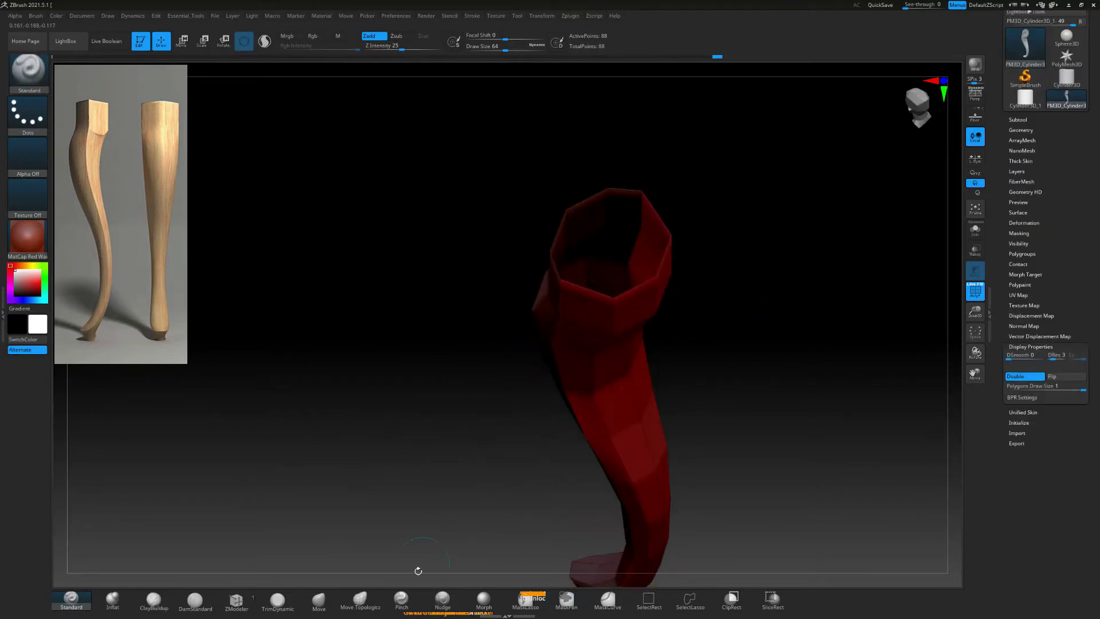
# Use the Move brush to pull the vertices of the leg's top opening into a squarer outline
pyautogui.click(320, 601)
pyautogui.moveTo(745, 136); pyautogui.dragTo(703, 261)
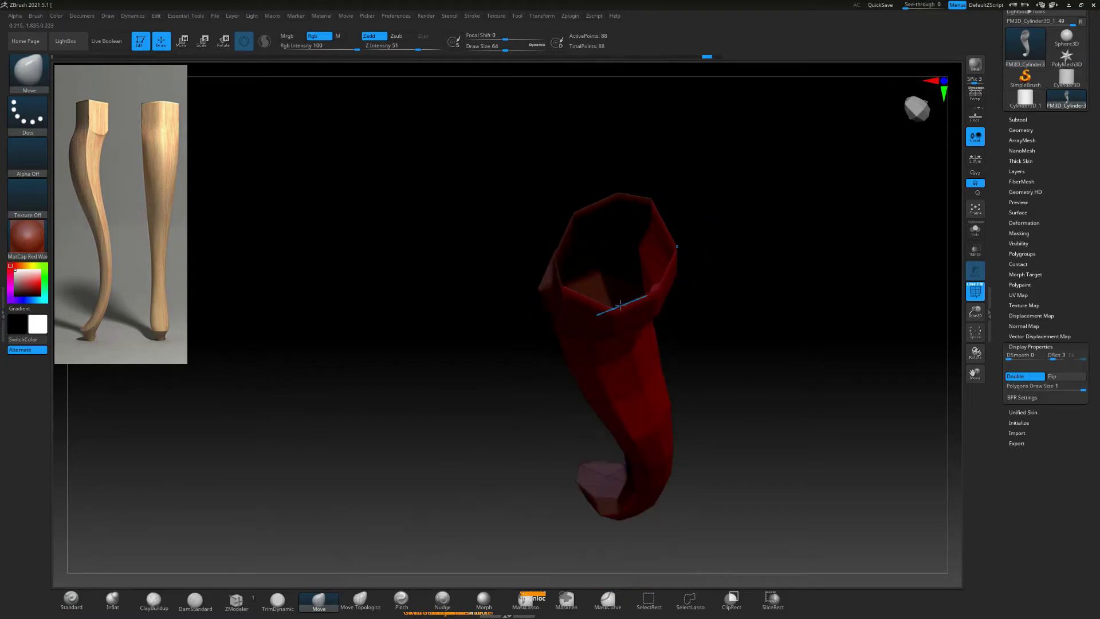
pyautogui.moveTo(622, 305); pyautogui.dragTo(610, 261)
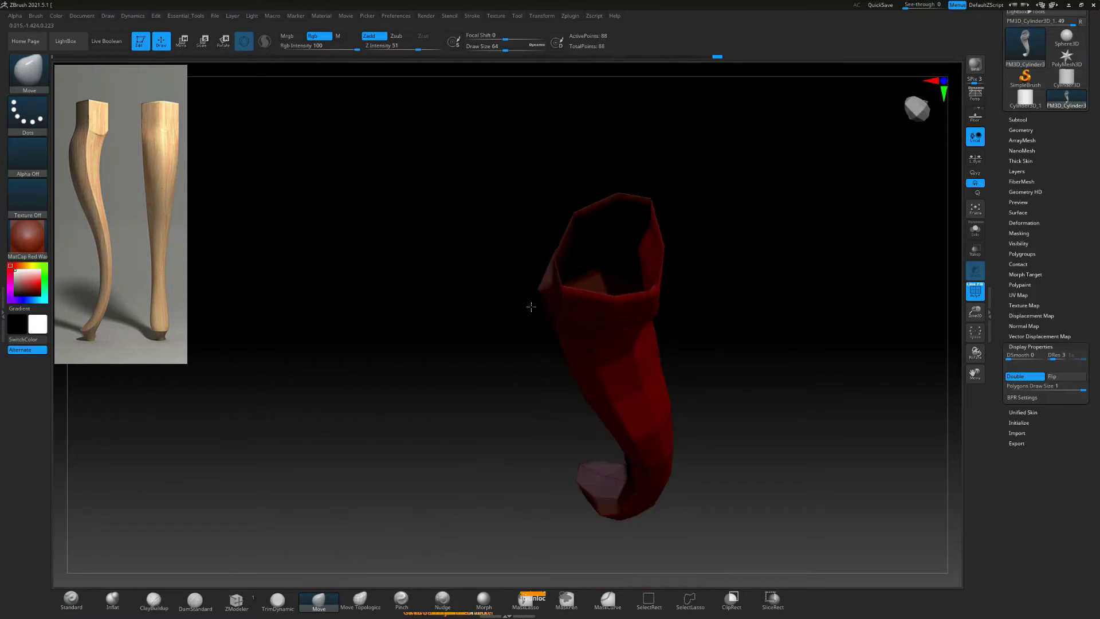
pyautogui.moveTo(532, 307); pyautogui.dragTo(591, 250)
pyautogui.moveTo(499, 298); pyautogui.dragTo(616, 229)
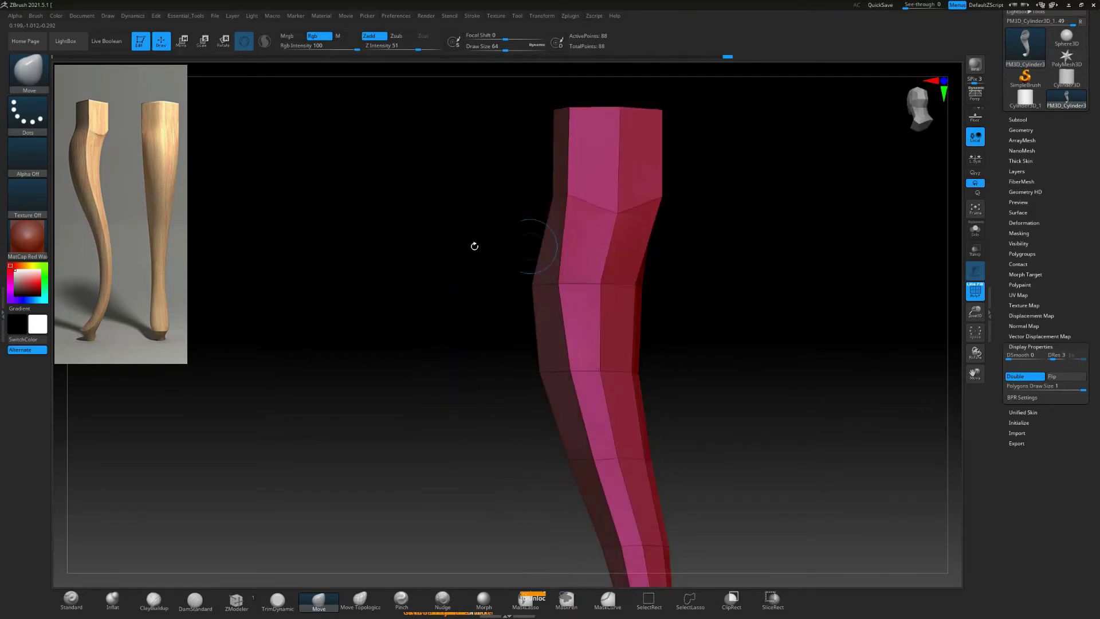
pyautogui.moveTo(474, 245); pyautogui.dragTo(643, 275)
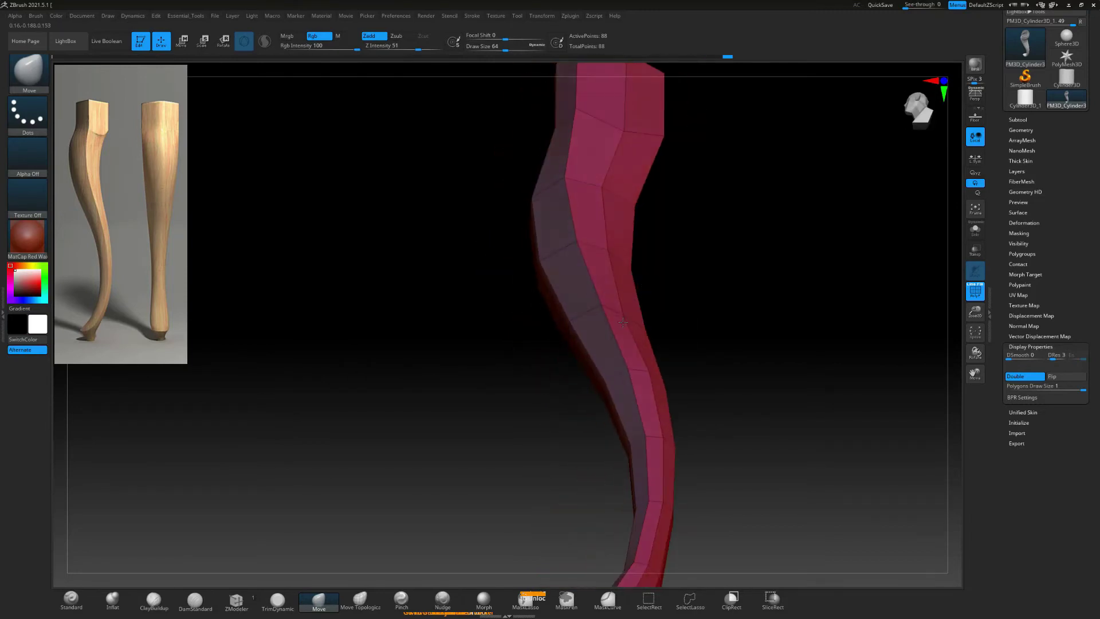
# Set the Move brush's draw size to about 17 for adjusting individual vertices of the leg
pyautogui.moveTo(623, 323); pyautogui.dragTo(655, 325)
pyautogui.moveTo(643, 334)
pyautogui.mouseDown(button='right')
pyautogui.moveTo(552, 383)
pyautogui.moveTo(564, 367)
pyautogui.mouseUp(button='right')
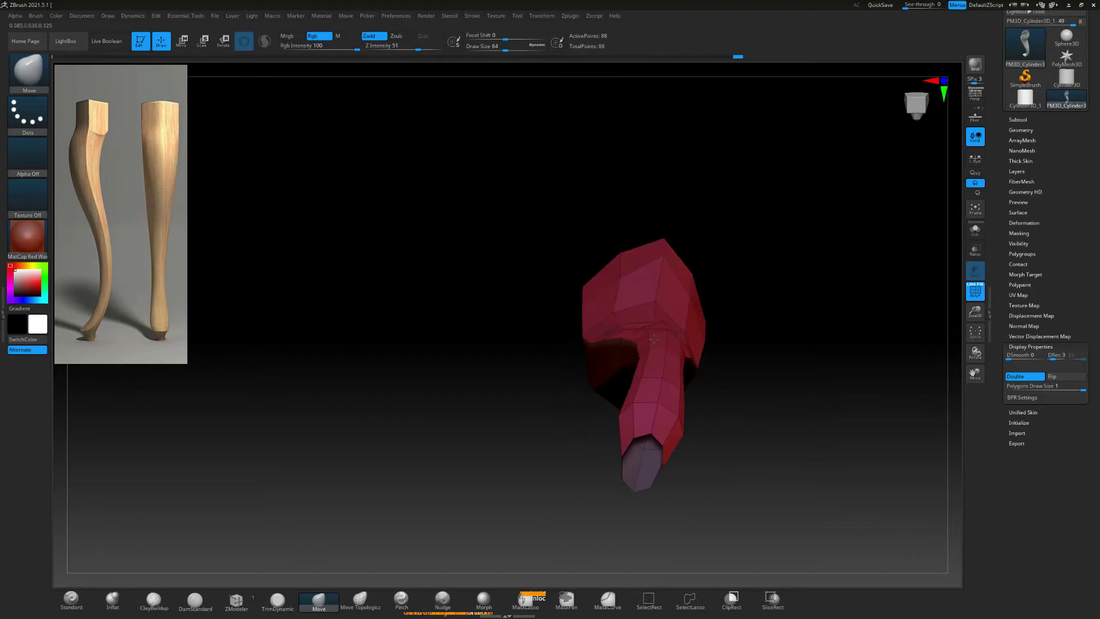
pyautogui.keyDown('ctrl'); pyautogui.moveTo(624, 351); pyautogui.dragTo(635, 337, button='right'); pyautogui.keyUp('ctrl')
pyautogui.press('space')
pyautogui.moveTo(636, 337); pyautogui.dragTo(659, 345)
pyautogui.press('space')
# Show the polyframe lines without the polygroup fill and examine the leg's shape from the foot to the squared top
pyautogui.moveTo(422, 413)
pyautogui.keyDown('alt'); pyautogui.mouseDown()
pyautogui.moveTo(425, 364)
pyautogui.moveTo(635, 306)
pyautogui.mouseUp(); pyautogui.keyUp('alt')
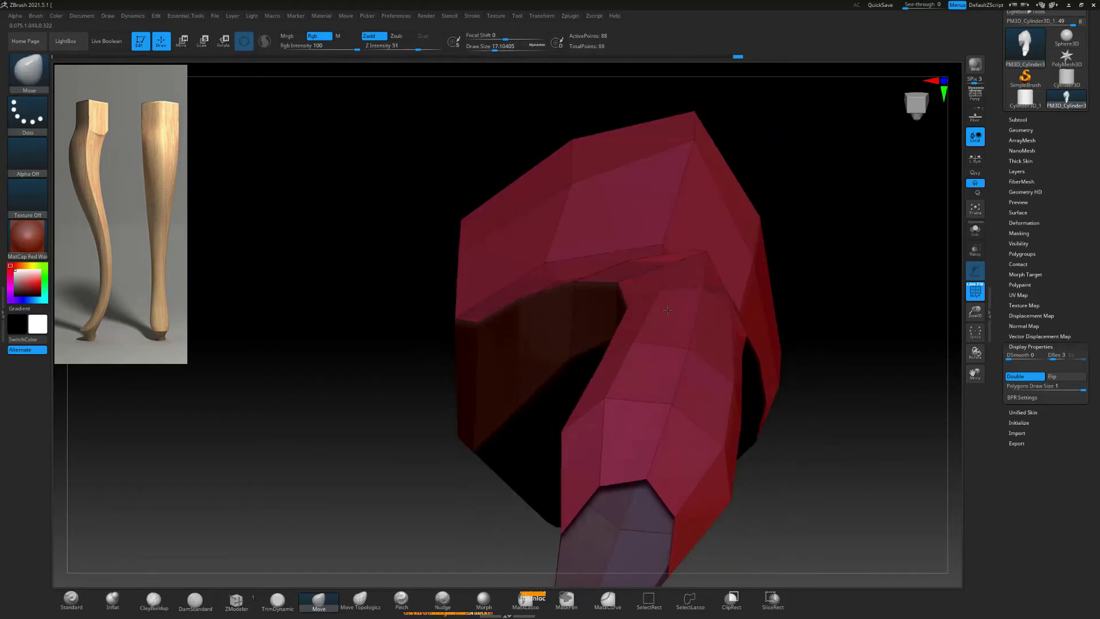
pyautogui.click(975, 292)
pyautogui.moveTo(868, 371)
pyautogui.mouseDown()
pyautogui.moveTo(879, 363)
pyautogui.moveTo(384, 408)
pyautogui.moveTo(600, 380)
pyautogui.moveTo(373, 381)
pyautogui.moveTo(449, 339)
pyautogui.moveTo(437, 280)
pyautogui.moveTo(485, 342)
pyautogui.moveTo(574, 221)
pyautogui.mouseUp()
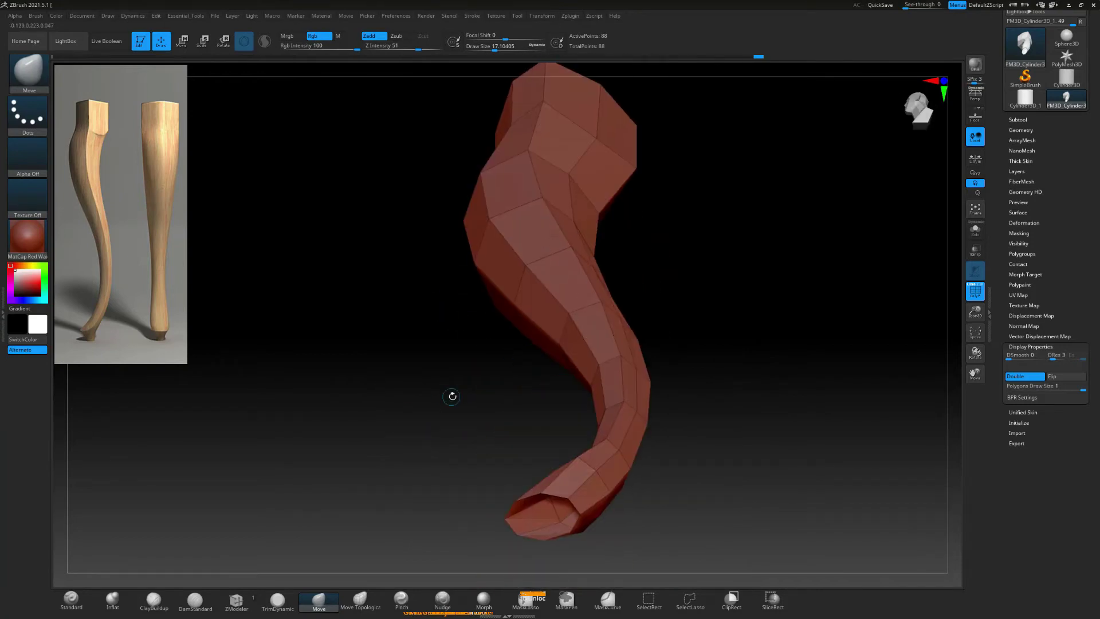
pyautogui.moveTo(452, 397)
pyautogui.mouseDown()
pyautogui.moveTo(407, 401)
pyautogui.moveTo(424, 386)
pyautogui.moveTo(415, 442)
pyautogui.moveTo(500, 419)
pyautogui.moveTo(476, 398)
pyautogui.moveTo(494, 400)
pyautogui.moveTo(458, 391)
pyautogui.mouseUp()
pyautogui.keyDown('alt'); pyautogui.moveTo(454, 387); pyautogui.dragTo(452, 425); pyautogui.keyUp('alt')
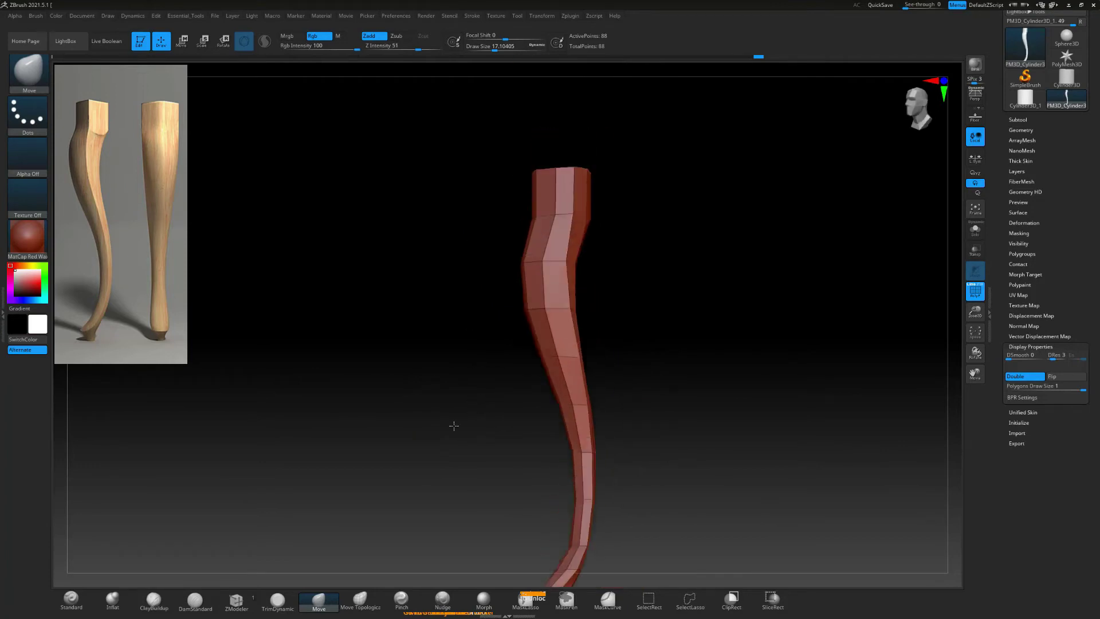
pyautogui.keyDown('alt'); pyautogui.moveTo(653, 350); pyautogui.dragTo(660, 447); pyautogui.keyUp('alt')
pyautogui.moveTo(660, 447); pyautogui.dragTo(686, 405)
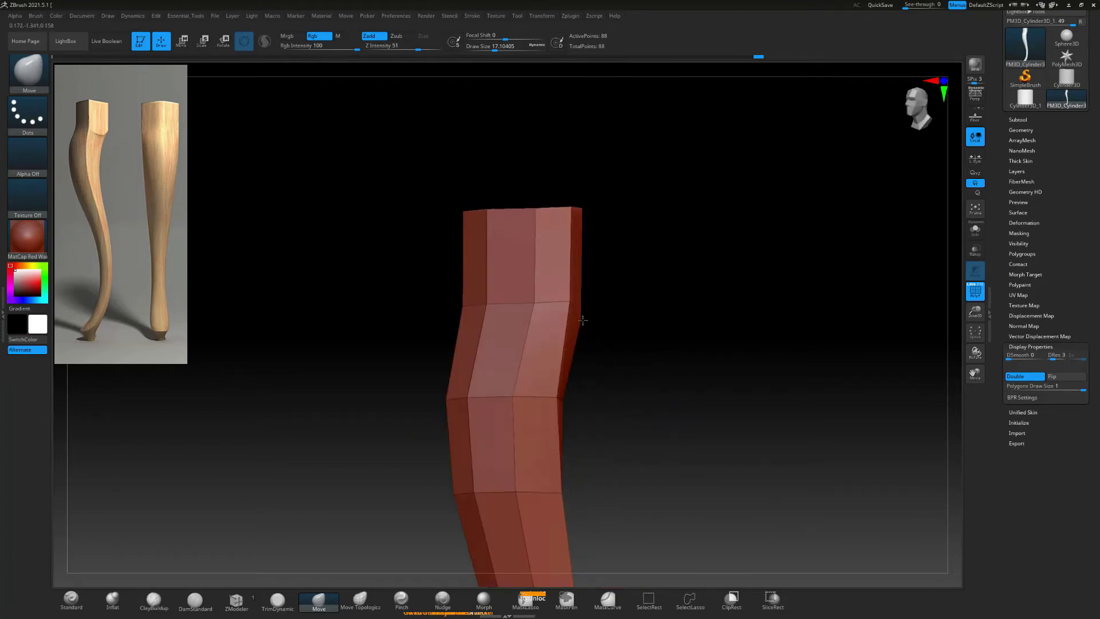
# Open the leg's geometry crease settings and set CreaseLvl to 4
pyautogui.moveTo(583, 320); pyautogui.dragTo(659, 350)
pyautogui.click(1021, 130)
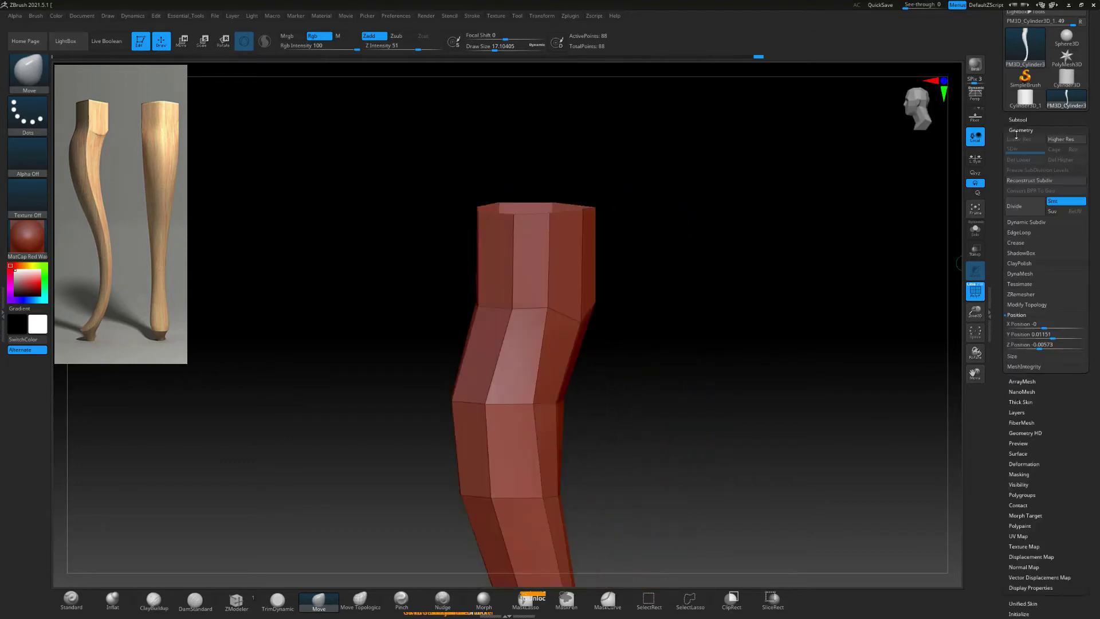
pyautogui.click(1016, 243)
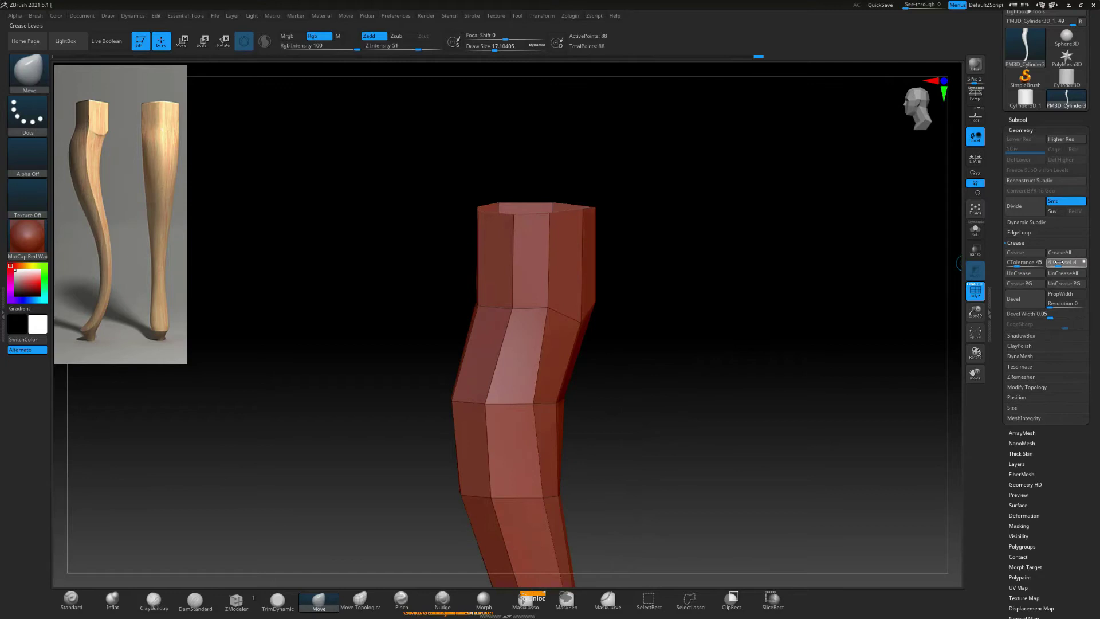
# Subdivide the leg to level 7 to preview its smoothed shape, and return to the base mesh with the polyframe shown
pyautogui.click(1018, 210)
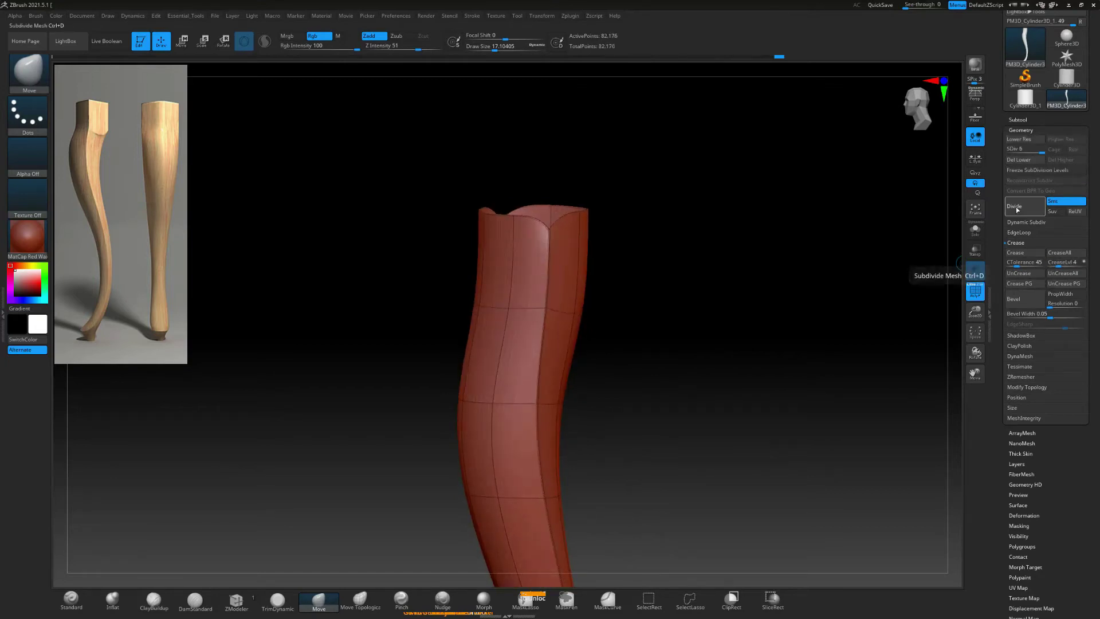
pyautogui.moveTo(684, 308); pyautogui.dragTo(663, 295)
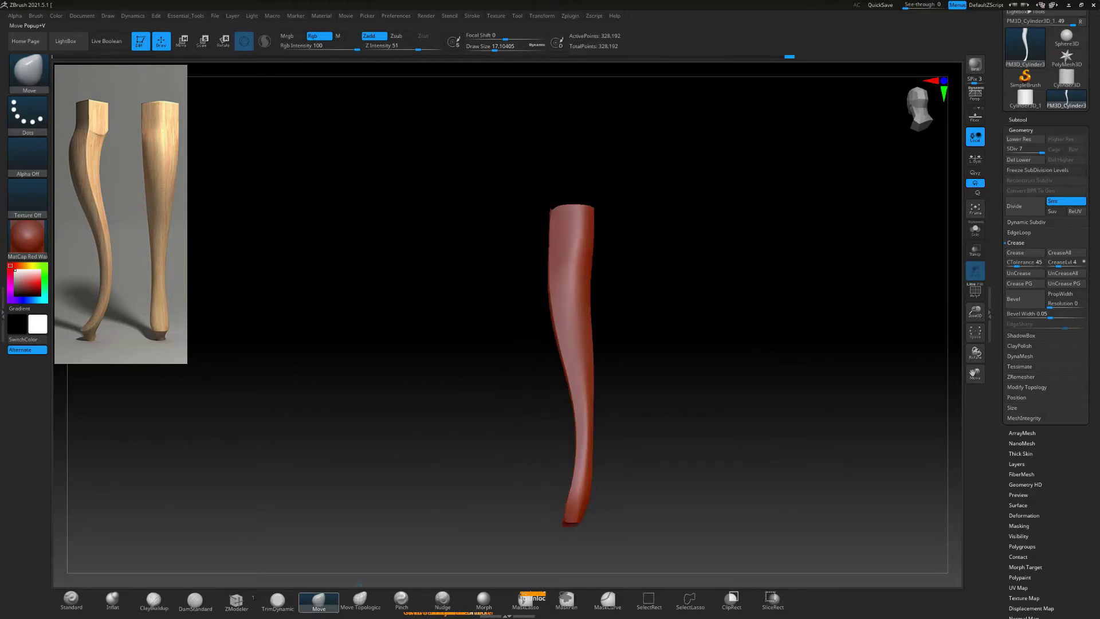
pyautogui.hotkey('ctrl', 'z')
pyautogui.hotkey('ctrl', 'z')
pyautogui.hotkey('shift', 'f')
pyautogui.hotkey('shift', 'd')
pyautogui.hotkey('shift', 'd')
pyautogui.hotkey('shift', 'd')
pyautogui.hotkey('shift', 'd')
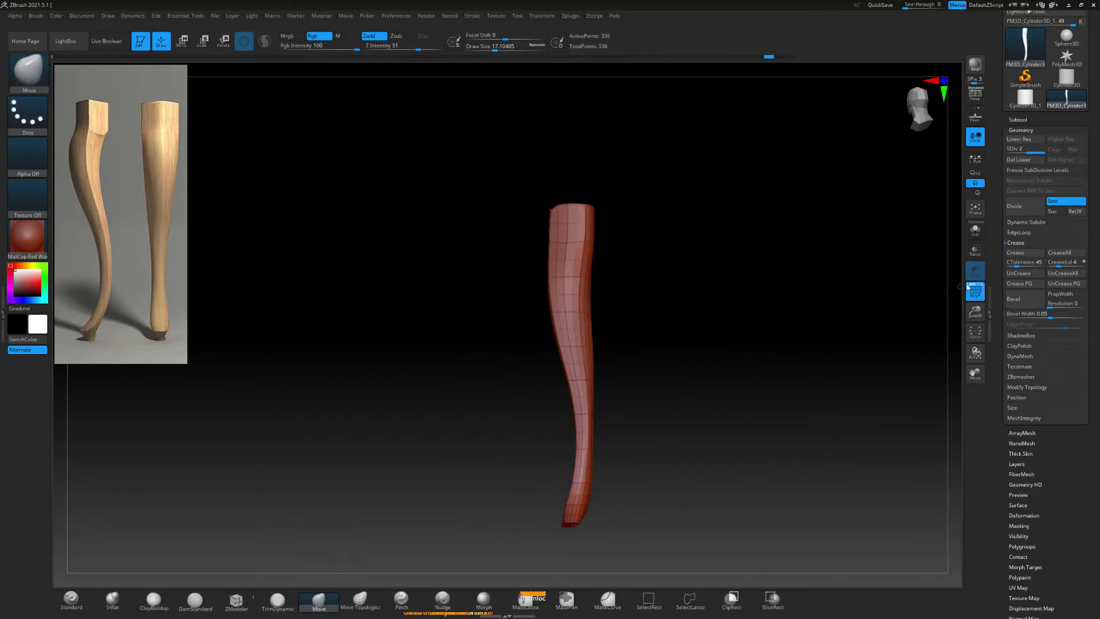
pyautogui.moveTo(875, 319); pyautogui.dragTo(810, 342)
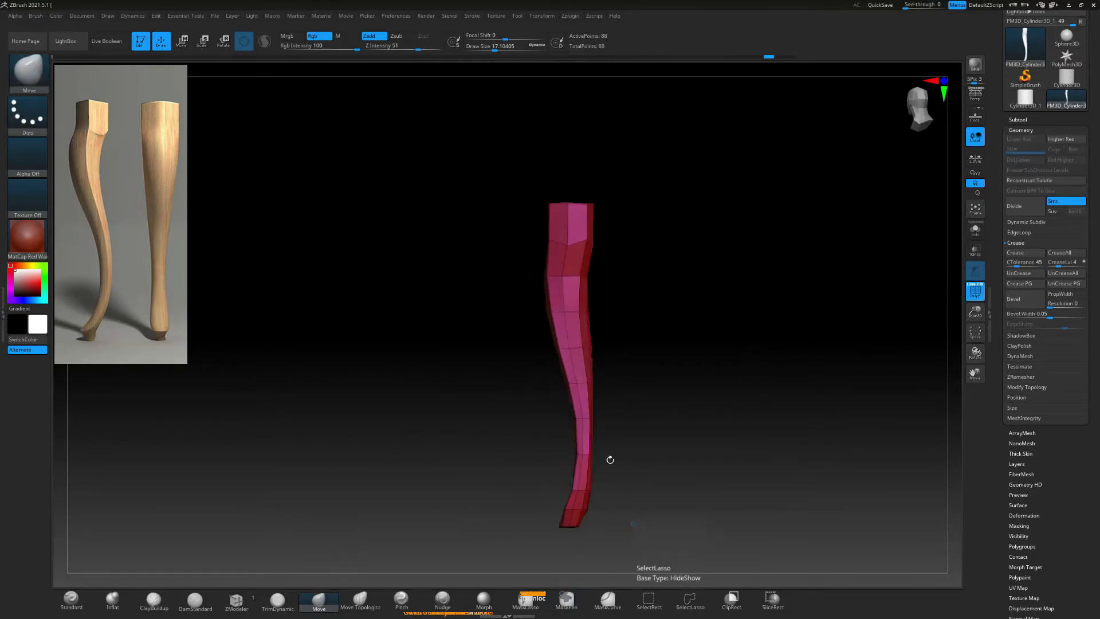
# Isolate lengthwise face strips on one side of the leg by polyloop with SelectLasso and assign them a new polygroup
pyautogui.moveTo(609, 457); pyautogui.dragTo(463, 261)
pyautogui.keyDown('ctrl'); pyautogui.keyDown('shift'); pyautogui.click(466, 261); pyautogui.keyUp('shift'); pyautogui.keyUp('ctrl')
pyautogui.keyDown('ctrl'); pyautogui.keyDown('shift'); pyautogui.click(559, 244); pyautogui.keyUp('shift'); pyautogui.keyUp('ctrl')
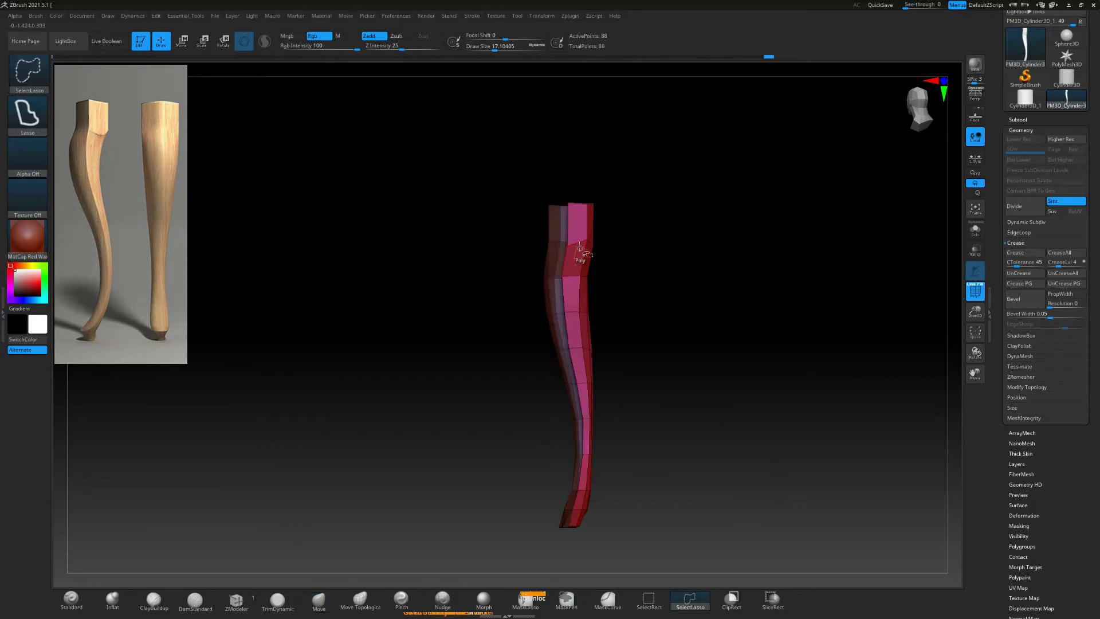
pyautogui.keyDown('ctrl'); pyautogui.keyDown('shift'); pyautogui.click(579, 244); pyautogui.keyUp('shift'); pyautogui.keyUp('ctrl')
pyautogui.keyDown('ctrl'); pyautogui.keyDown('shift'); pyautogui.moveTo(438, 307); pyautogui.dragTo(411, 334); pyautogui.keyUp('shift'); pyautogui.keyUp('ctrl')
pyautogui.hotkey('ctrl', 'w')
# Isolate the face strips on another side of the leg, assign them their own polygroup and show the full mesh
pyautogui.keyDown('ctrl'); pyautogui.keyDown('shift'); pyautogui.click(467, 273); pyautogui.keyUp('shift'); pyautogui.keyUp('ctrl')
pyautogui.moveTo(470, 276)
pyautogui.mouseDown()
pyautogui.moveTo(498, 315)
pyautogui.moveTo(565, 255)
pyautogui.mouseUp()
pyautogui.hotkey('ctrl', 'w')
pyautogui.keyDown('ctrl'); pyautogui.keyDown('shift'); pyautogui.click(381, 361); pyautogui.keyUp('shift'); pyautogui.keyUp('ctrl')
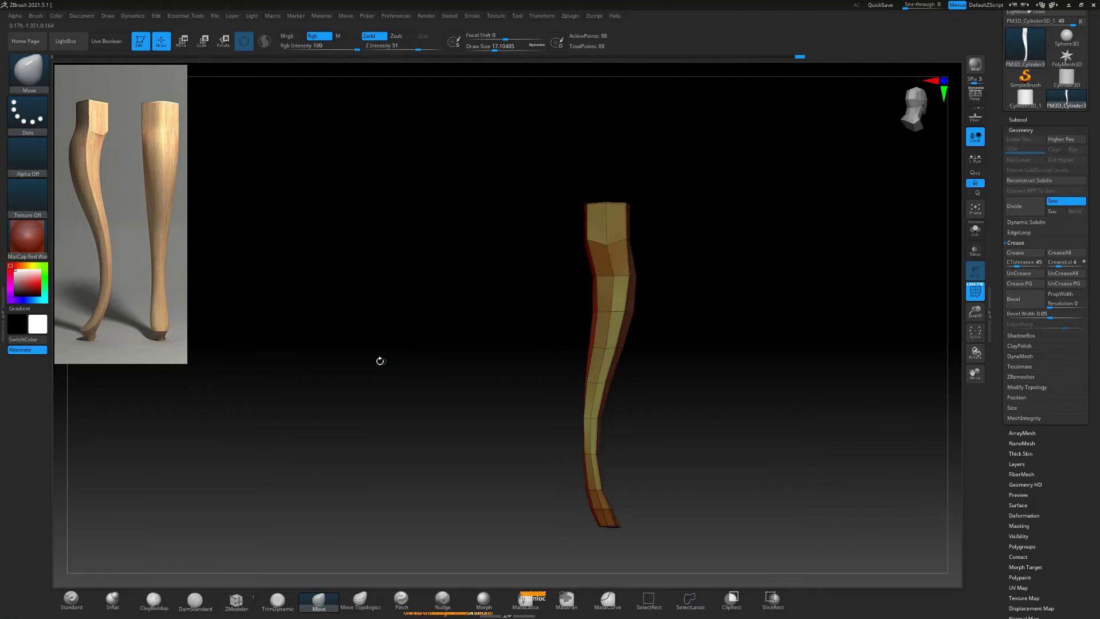
pyautogui.moveTo(380, 361); pyautogui.dragTo(481, 344)
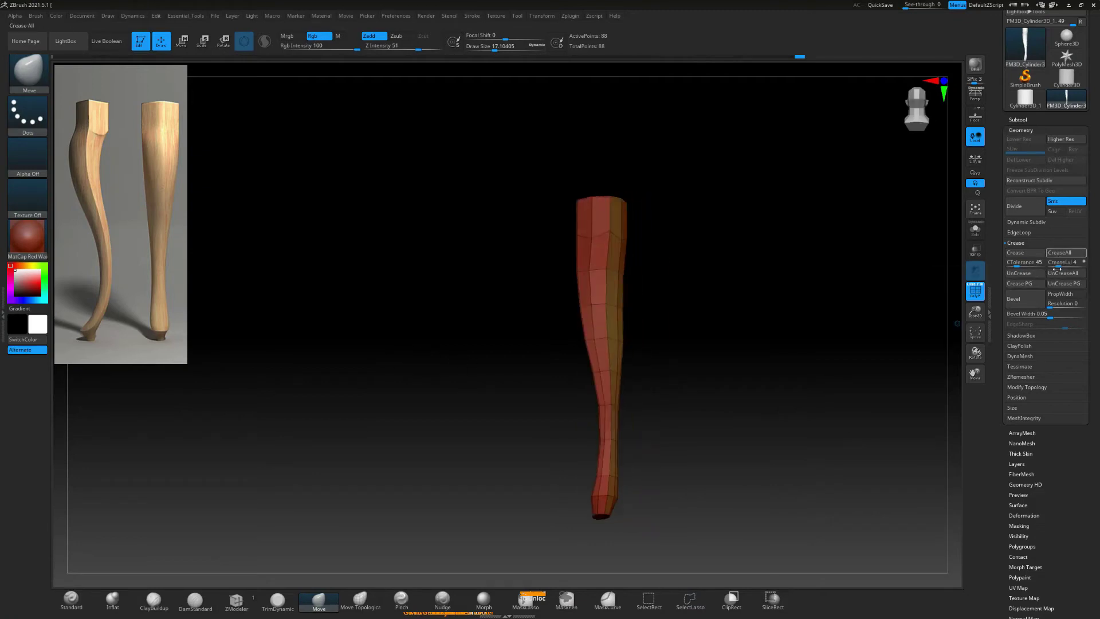
# Subdivide the grouped leg to level 5, preview its edges without the polyframe, and return to the base mesh
pyautogui.click(1015, 205)
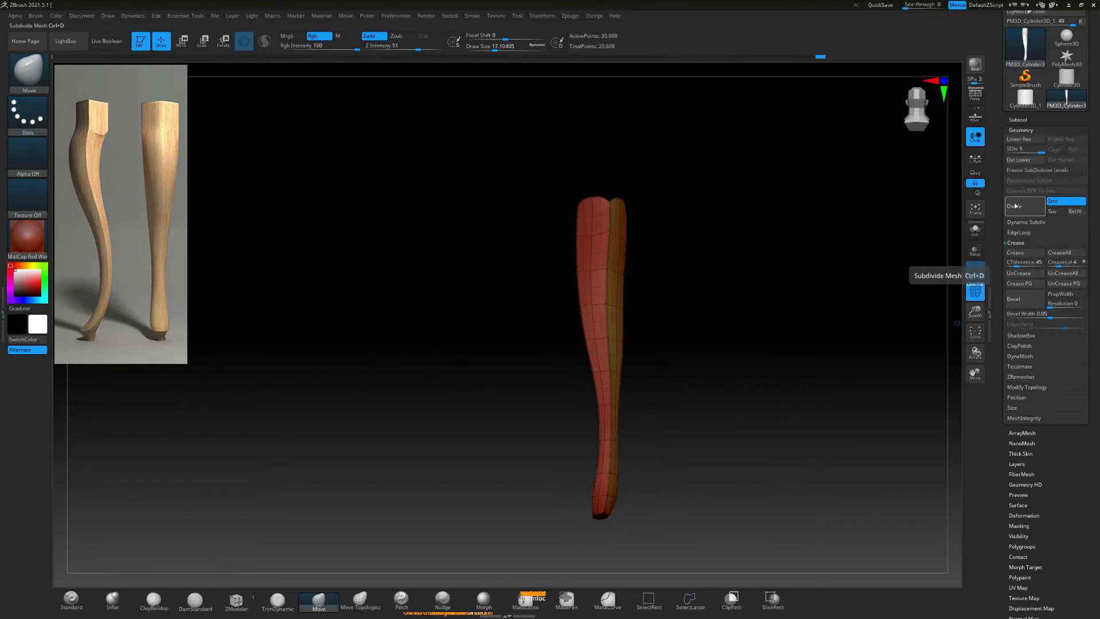
pyautogui.click(976, 298)
pyautogui.moveTo(917, 310); pyautogui.dragTo(909, 338)
pyautogui.hotkey('ctrl', 'z')
pyautogui.hotkey('ctrl', 'z')
pyautogui.hotkey('ctrl', 'z')
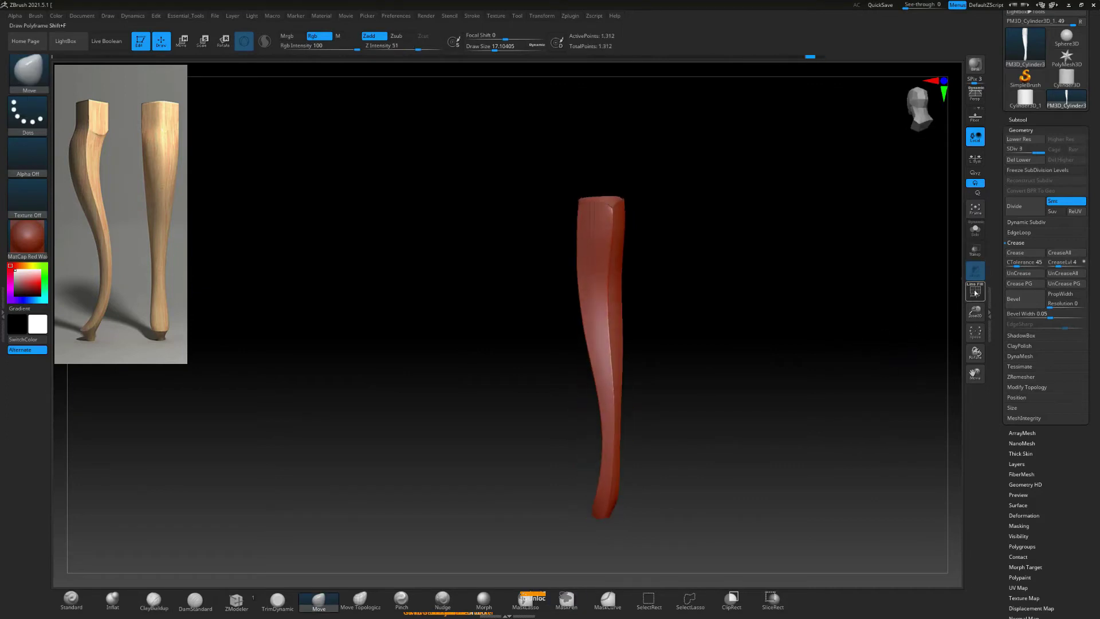
pyautogui.click(975, 292)
pyautogui.hotkey('shift', 'd')
pyautogui.hotkey('shift', 'd')
# Save the leg tool as Table_leg_v01 and examine the foot's open end up close
pyautogui.moveTo(864, 292); pyautogui.dragTo(776, 501)
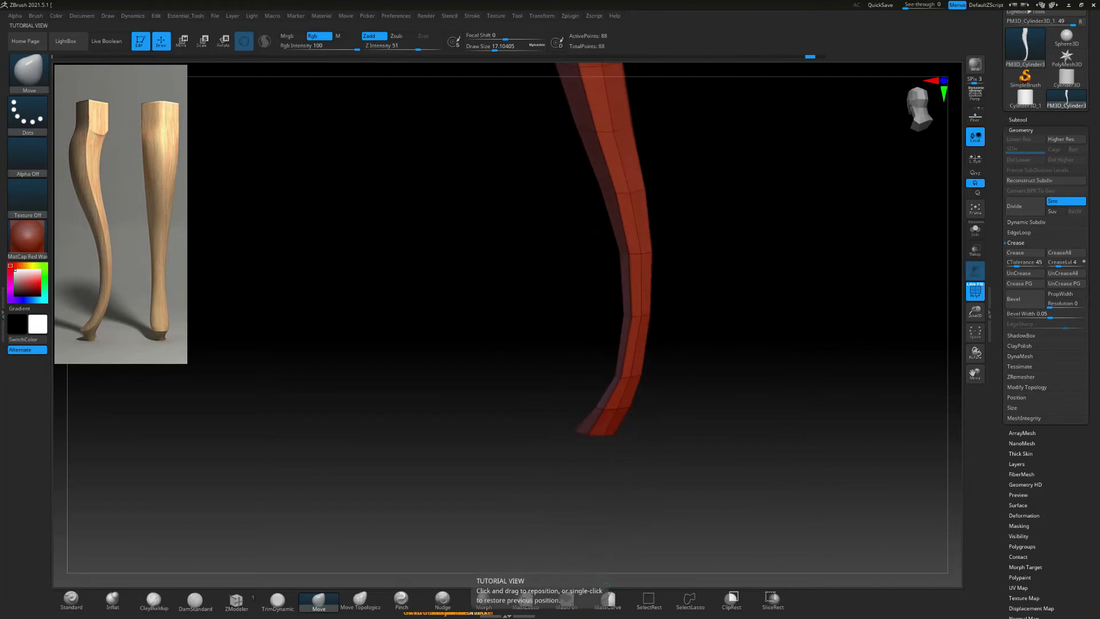
pyautogui.moveTo(533, 410)
pyautogui.mouseDown()
pyautogui.moveTo(523, 430)
pyautogui.moveTo(530, 388)
pyautogui.moveTo(515, 406)
pyautogui.mouseUp()
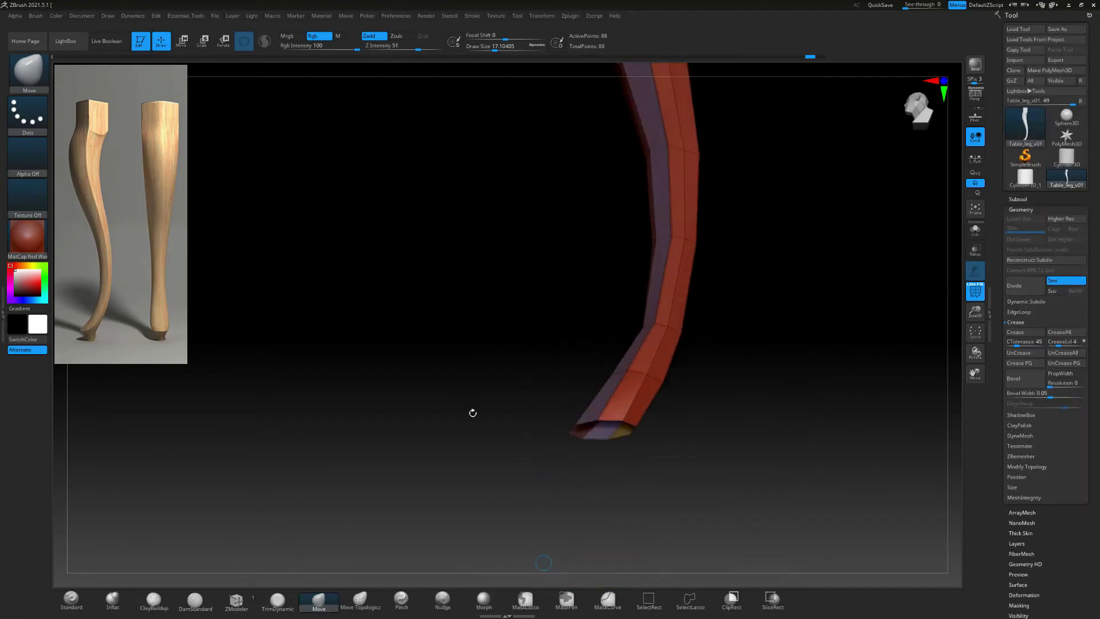
pyautogui.moveTo(474, 412); pyautogui.dragTo(428, 413)
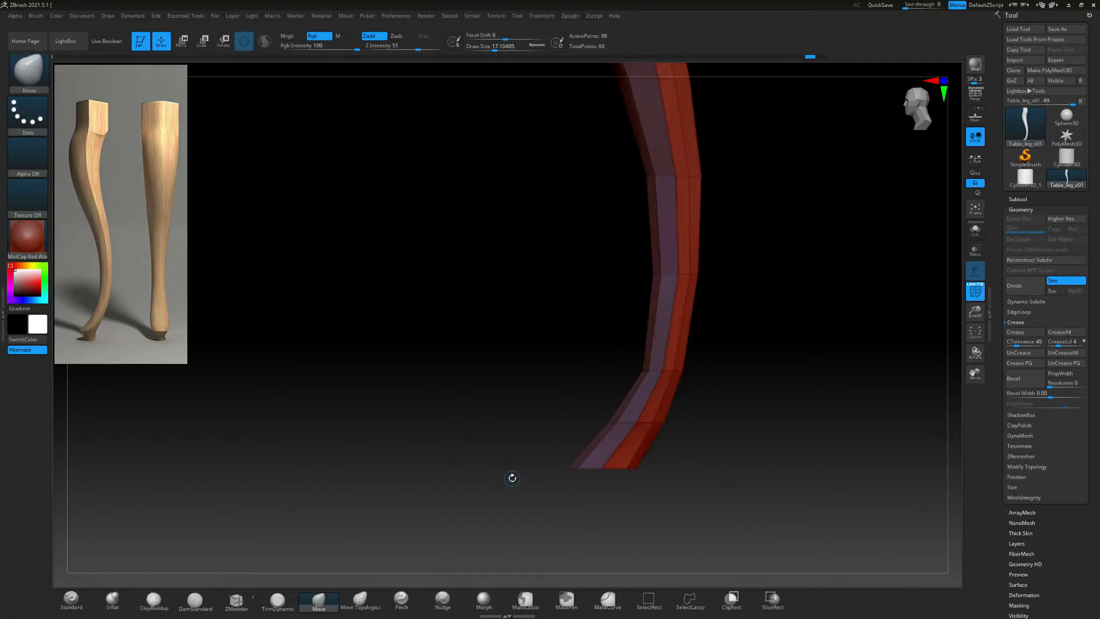
# Extrude the edge loop around the foot's open end with ZModeler to add a new ring of faces
pyautogui.moveTo(575, 469); pyautogui.dragTo(565, 464)
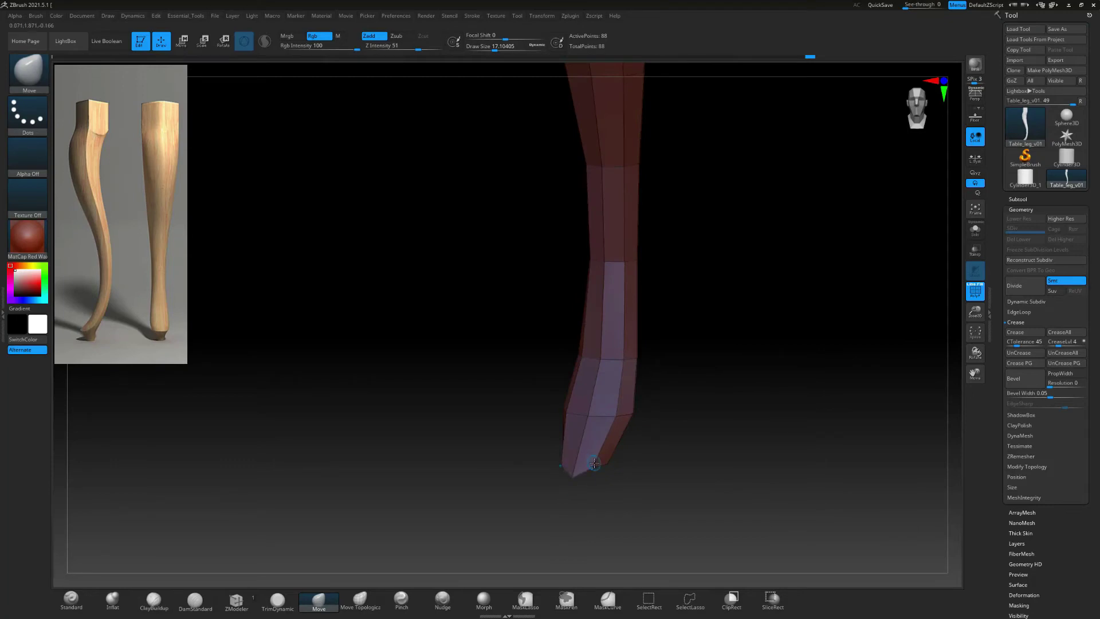
pyautogui.moveTo(616, 519); pyautogui.dragTo(625, 491)
pyautogui.click(235, 602)
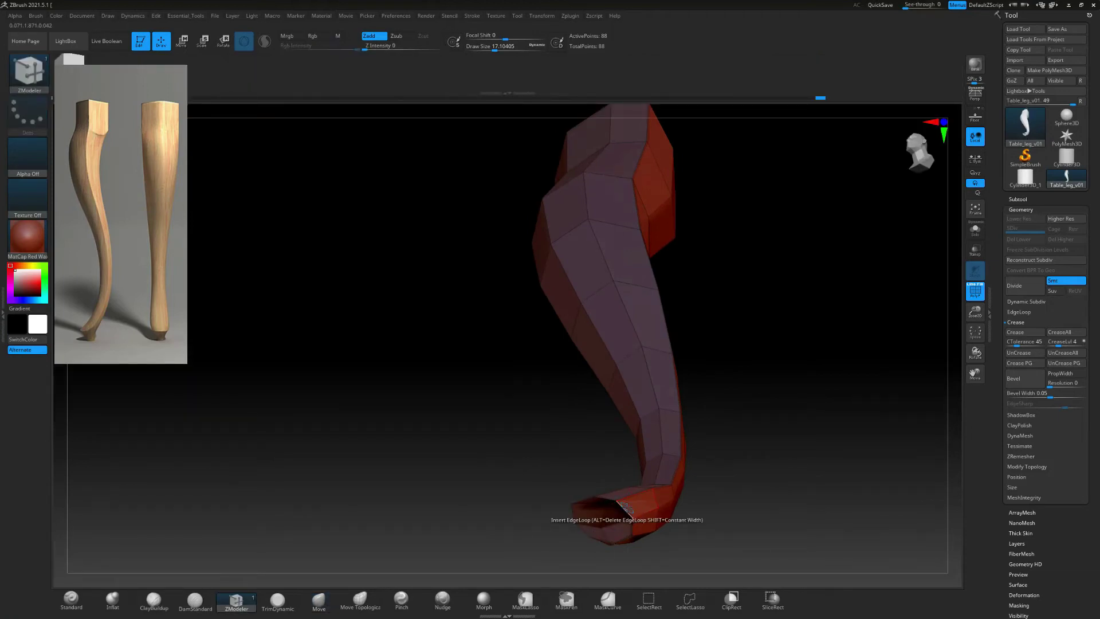
pyautogui.press('space')
pyautogui.click(527, 421)
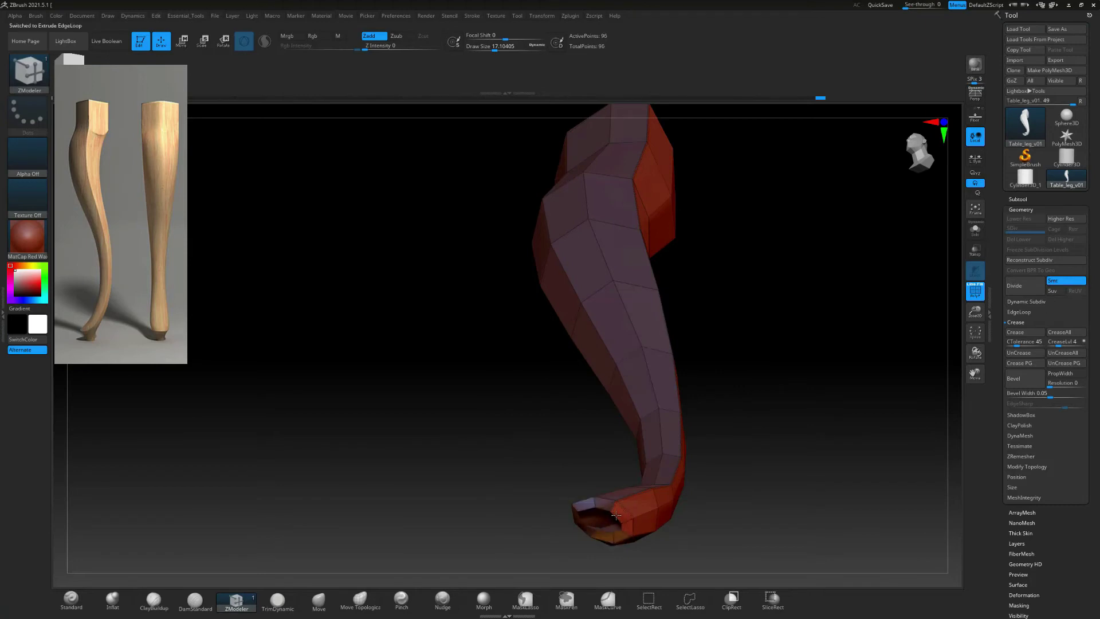
pyautogui.moveTo(615, 513); pyautogui.dragTo(482, 479)
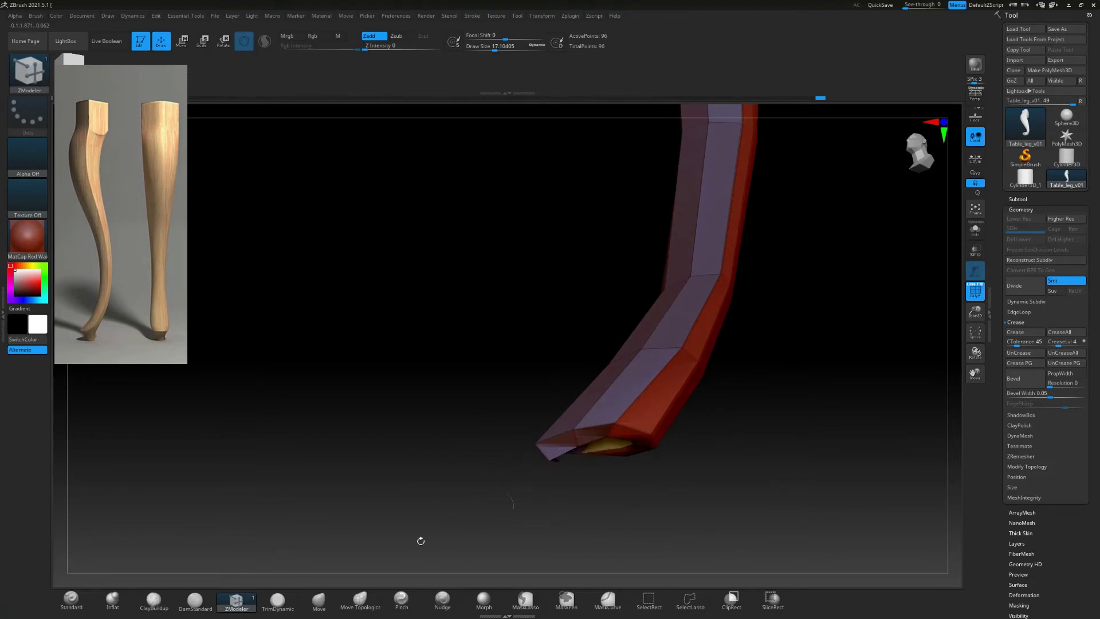
# Reshape the extruded ring's vertices at the foot's end with the Move brush
pyautogui.press('b')
pyautogui.press('m')
pyautogui.press('v')
pyautogui.moveTo(609, 415); pyautogui.dragTo(608, 423)
pyautogui.moveTo(520, 495)
pyautogui.mouseDown()
pyautogui.moveTo(553, 480)
pyautogui.moveTo(554, 418)
pyautogui.moveTo(521, 487)
pyautogui.moveTo(506, 484)
pyautogui.mouseUp()
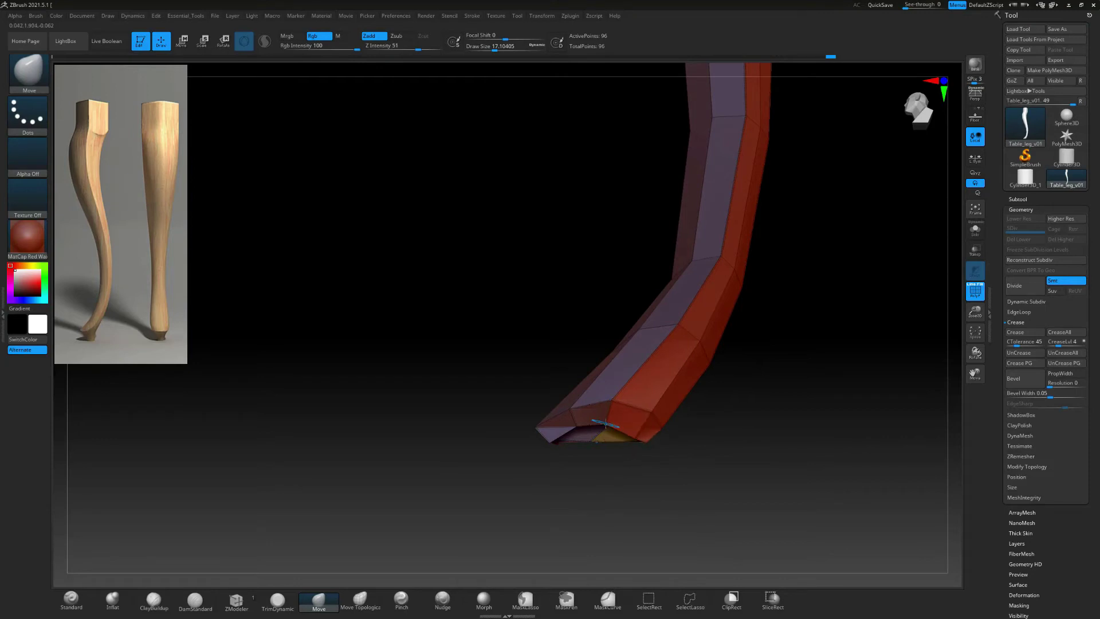
# Isolate the ring of faces at the foot's end, assign it a single polygroup and show the full leg
pyautogui.moveTo(484, 459); pyautogui.dragTo(519, 516, button='right')
pyautogui.moveTo(587, 395); pyautogui.dragTo(428, 309, button='right')
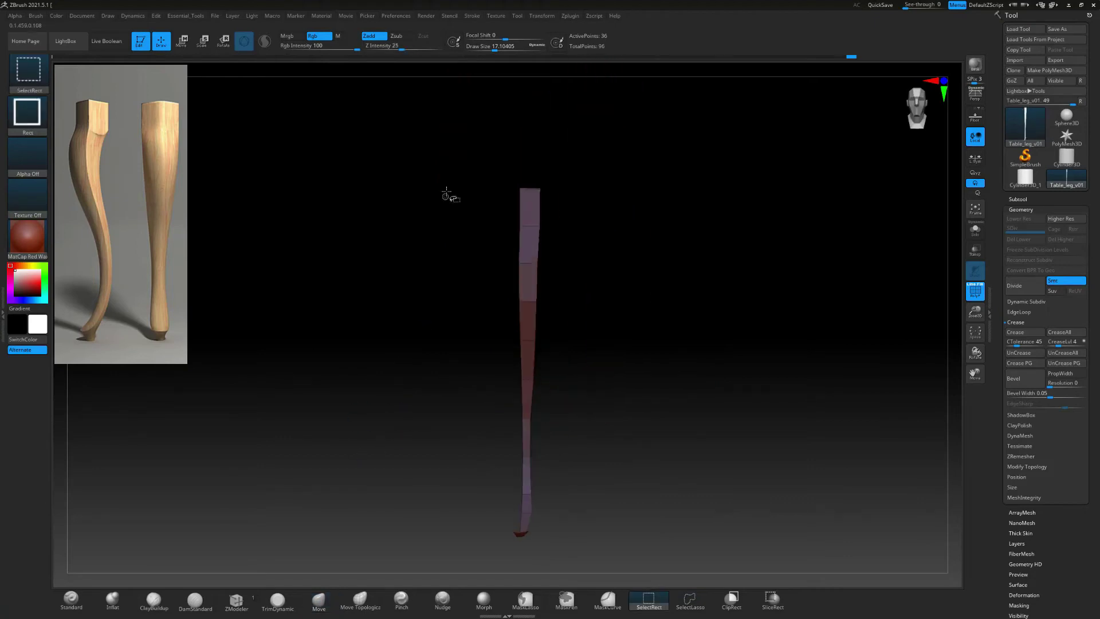
pyautogui.keyDown('ctrl'); pyautogui.keyDown('alt'); pyautogui.keyDown('shift'); pyautogui.moveTo(449, 180); pyautogui.dragTo(633, 520); pyautogui.keyUp('shift'); pyautogui.keyUp('alt'); pyautogui.keyUp('ctrl')
pyautogui.moveTo(608, 505); pyautogui.dragTo(463, 448, button='right')
pyautogui.keyDown('ctrl'); pyautogui.keyDown('shift'); pyautogui.click(480, 486); pyautogui.keyUp('shift'); pyautogui.keyUp('ctrl')
pyautogui.keyDown('ctrl'); pyautogui.moveTo(404, 480); pyautogui.dragTo(557, 491, button='right'); pyautogui.keyUp('ctrl')
# Refine the foot's rim with the Move brush and extrude its opening into a second ring of faces
pyautogui.moveTo(535, 482)
pyautogui.mouseDown()
pyautogui.moveTo(548, 483)
pyautogui.moveTo(544, 438)
pyautogui.mouseUp()
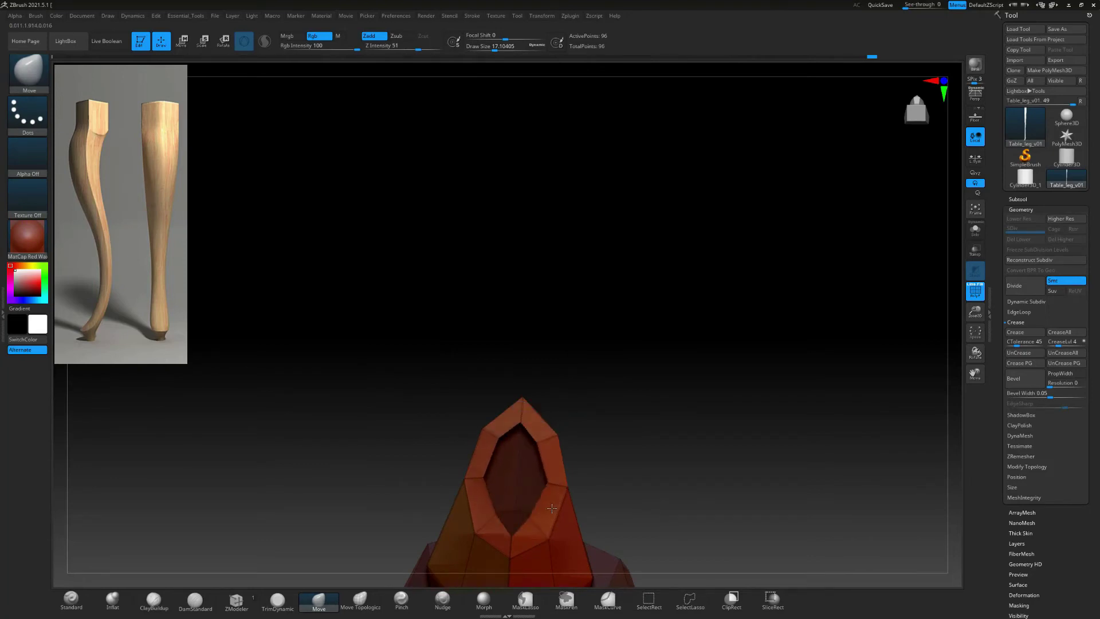
pyautogui.moveTo(515, 534)
pyautogui.mouseDown(button='right')
pyautogui.moveTo(470, 561)
pyautogui.moveTo(410, 560)
pyautogui.moveTo(359, 483)
pyautogui.moveTo(368, 442)
pyautogui.moveTo(393, 479)
pyautogui.mouseUp(button='right')
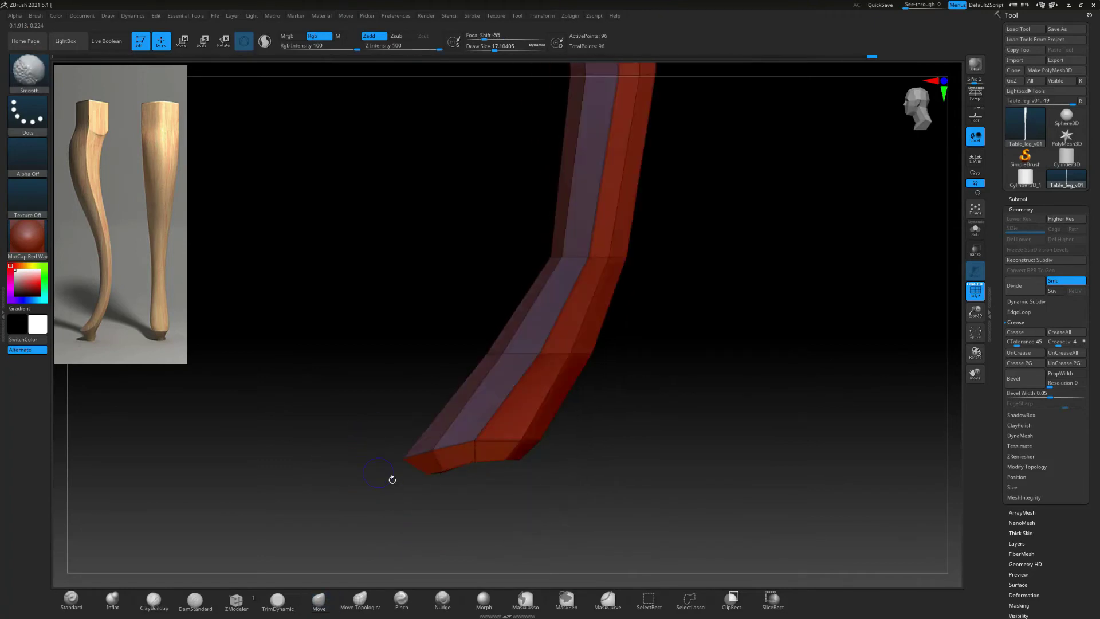
pyautogui.moveTo(387, 501); pyautogui.dragTo(458, 501)
pyautogui.click(236, 600)
pyautogui.moveTo(459, 502); pyautogui.dragTo(330, 499, button='right')
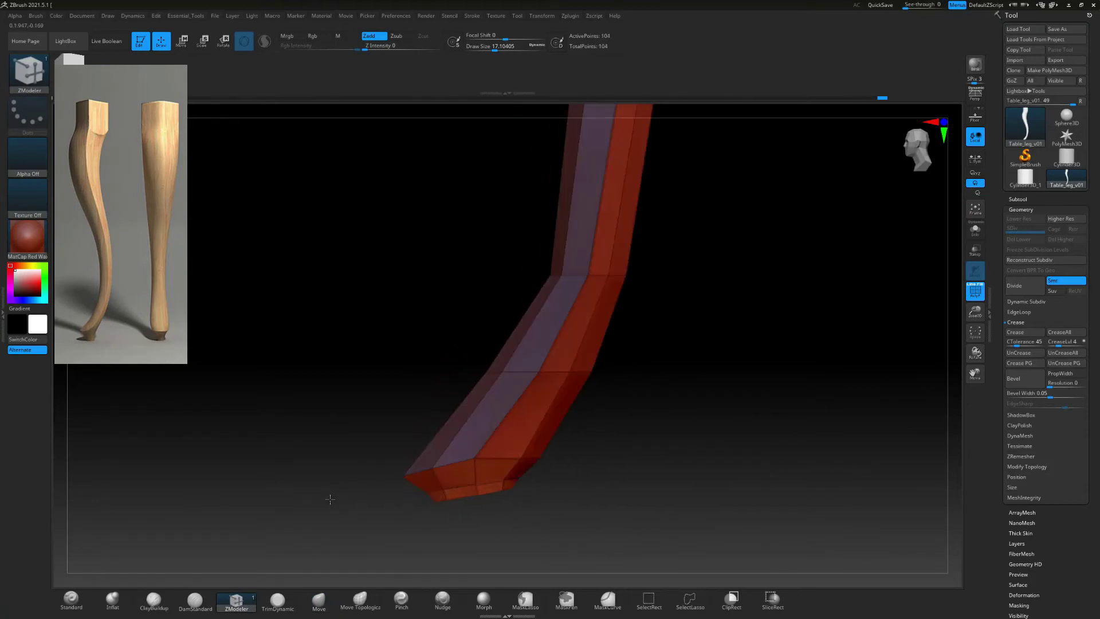
# Transpose the complete edge loop at the foot's opening and lower it to form a short base block
pyautogui.press('space')
pyautogui.click(425, 456)
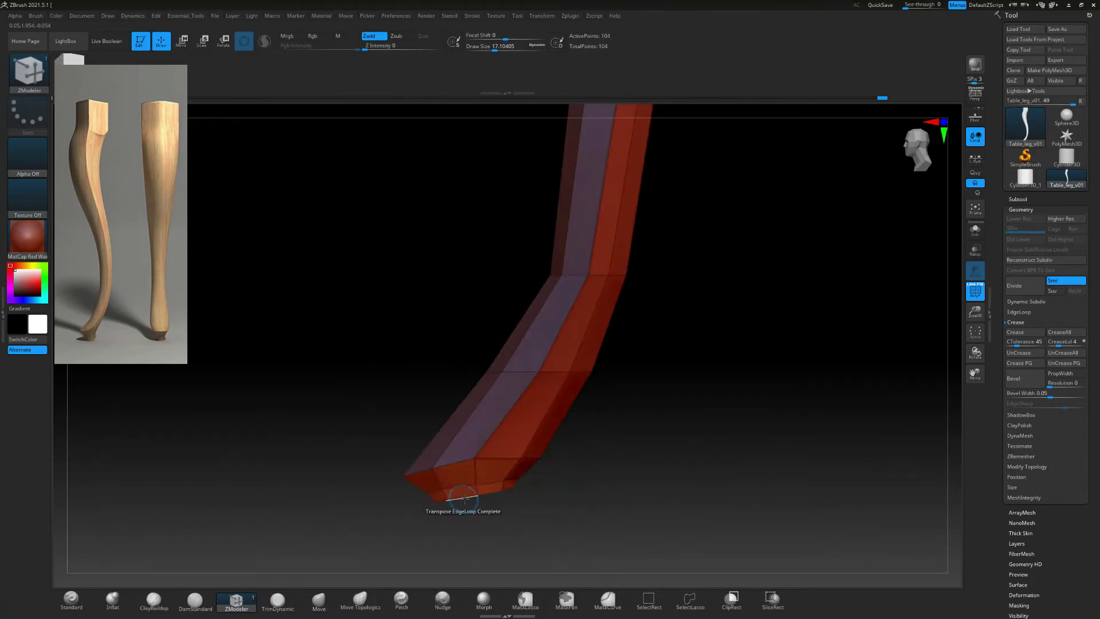
pyautogui.click(424, 465)
pyautogui.moveTo(427, 460); pyautogui.dragTo(420, 484)
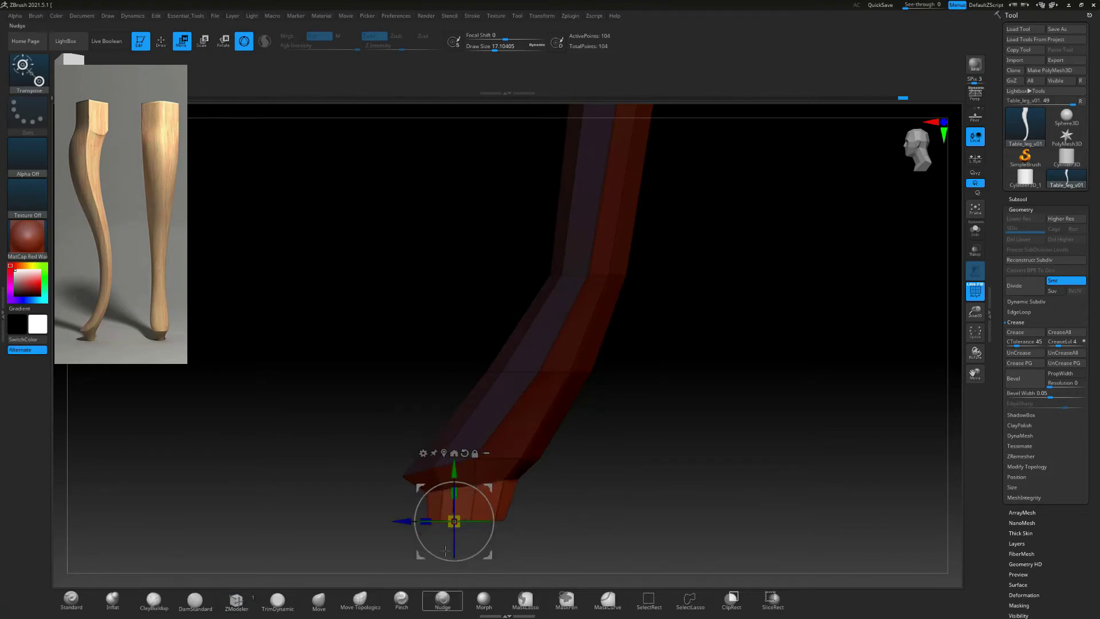
pyautogui.moveTo(238, 338)
pyautogui.mouseDown()
pyautogui.moveTo(304, 260)
pyautogui.moveTo(224, 292)
pyautogui.mouseUp()
pyautogui.press('q')
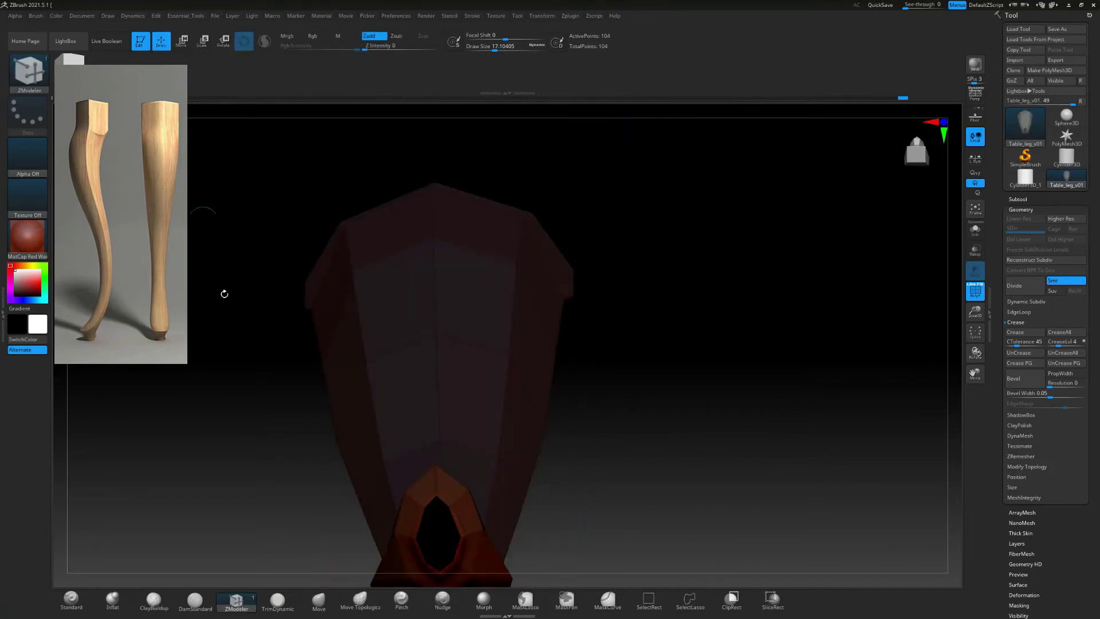
# Extrude the edge loop around the base block's opening inward to cover the foot's underside
pyautogui.moveTo(252, 416); pyautogui.dragTo(265, 324)
pyautogui.click(317, 601)
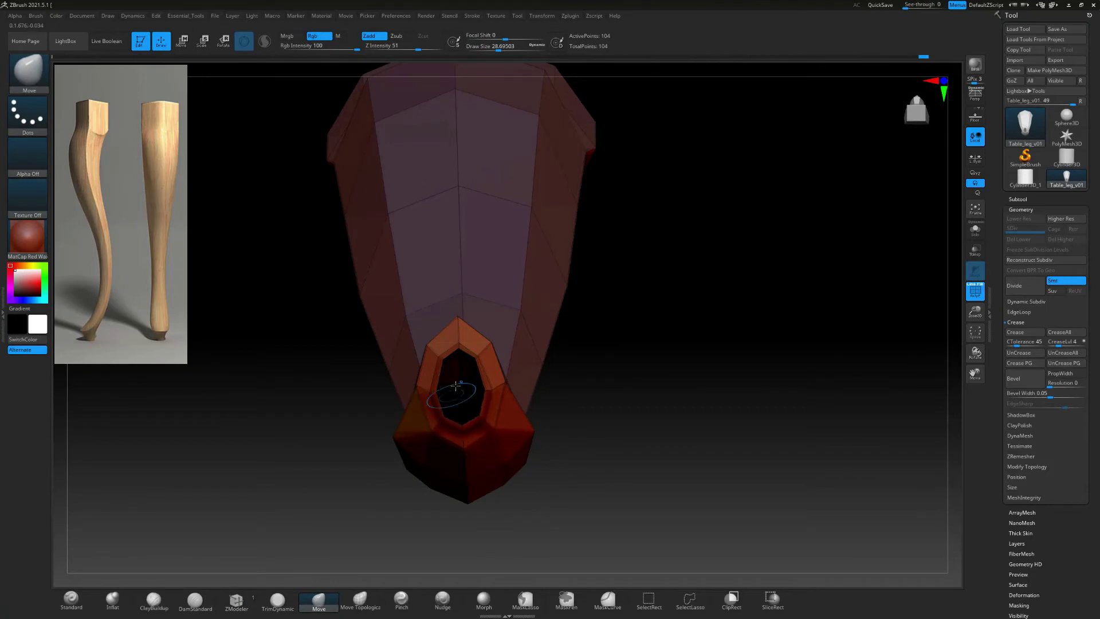
pyautogui.moveTo(251, 381); pyautogui.dragTo(295, 504)
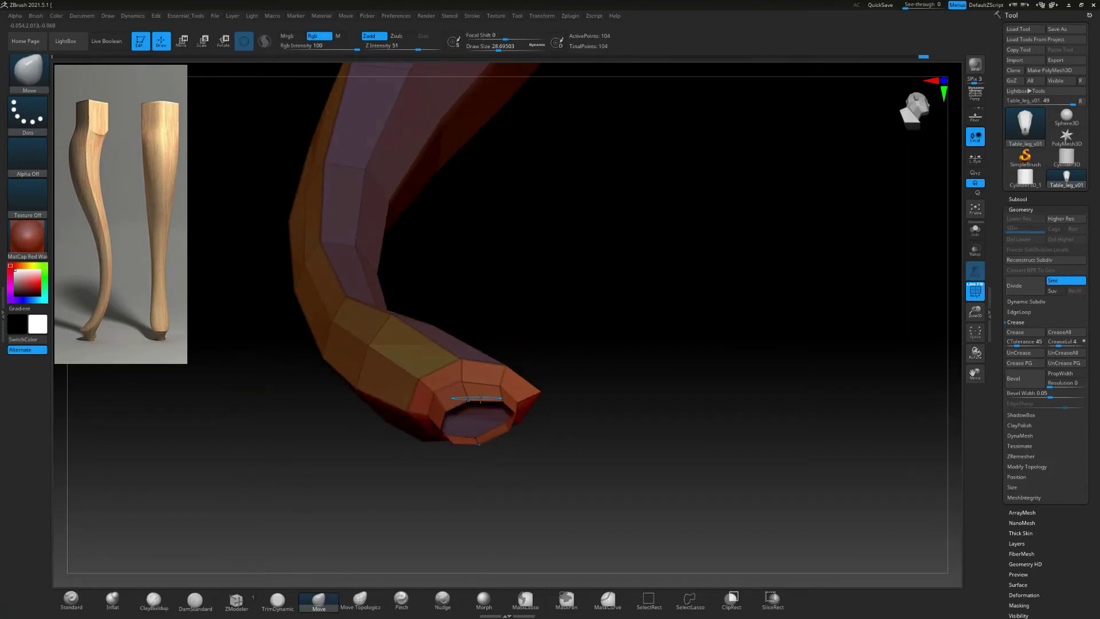
pyautogui.click(232, 610)
pyautogui.press('space')
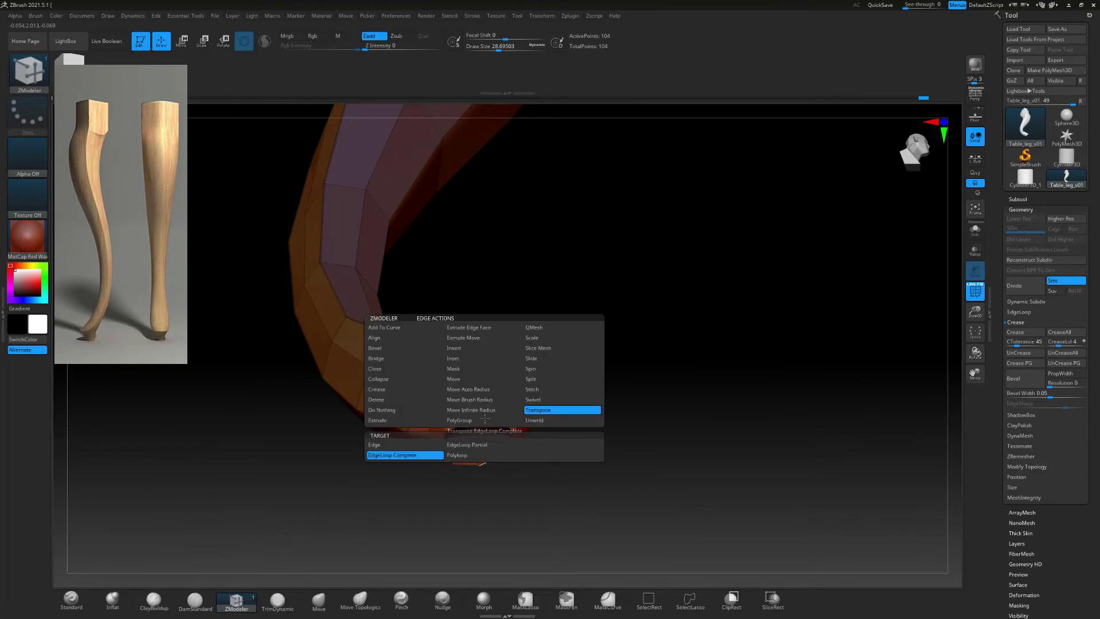
pyautogui.click(385, 420)
pyautogui.moveTo(460, 426); pyautogui.dragTo(465, 438)
pyautogui.keyDown('alt'); pyautogui.moveTo(253, 463); pyautogui.dragTo(343, 516); pyautogui.keyUp('alt')
pyautogui.moveTo(658, 269); pyautogui.dragTo(611, 229)
pyautogui.hotkey('ctrl', 'z')
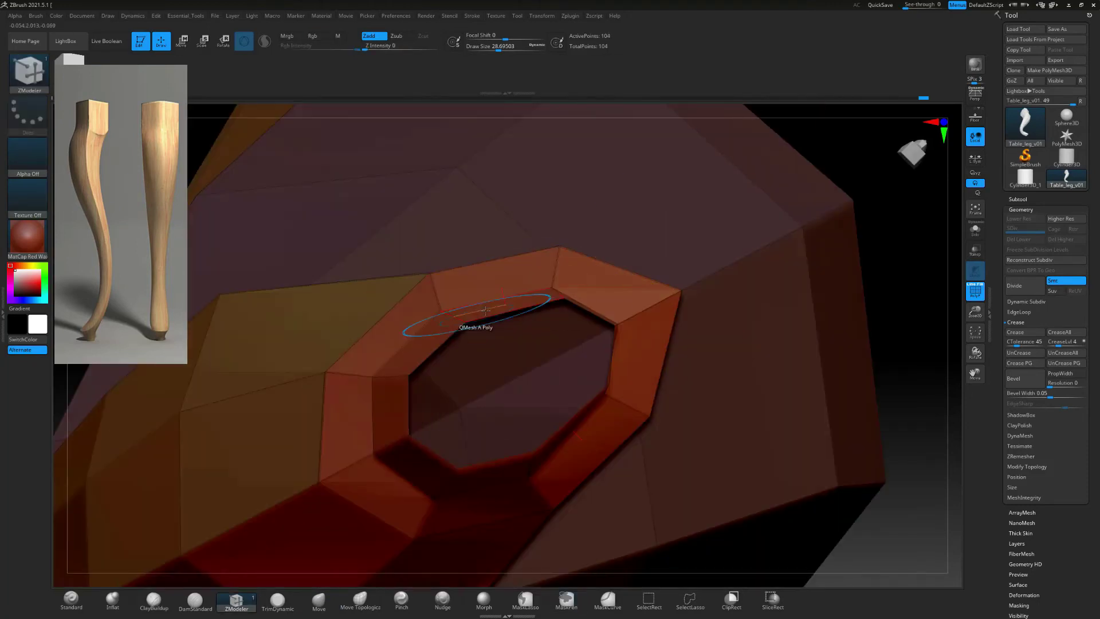
pyautogui.moveTo(493, 313); pyautogui.dragTo(512, 358)
# Isolate the foot's underside faces, flatten them by scaling with the gizmo and show the full leg
pyautogui.moveTo(882, 194)
pyautogui.mouseDown()
pyautogui.moveTo(854, 258)
pyautogui.moveTo(647, 352)
pyautogui.moveTo(645, 401)
pyautogui.moveTo(272, 312)
pyautogui.mouseUp()
pyautogui.moveTo(295, 381)
pyautogui.mouseDown()
pyautogui.moveTo(307, 327)
pyautogui.moveTo(300, 367)
pyautogui.mouseUp()
pyautogui.click(202, 41)
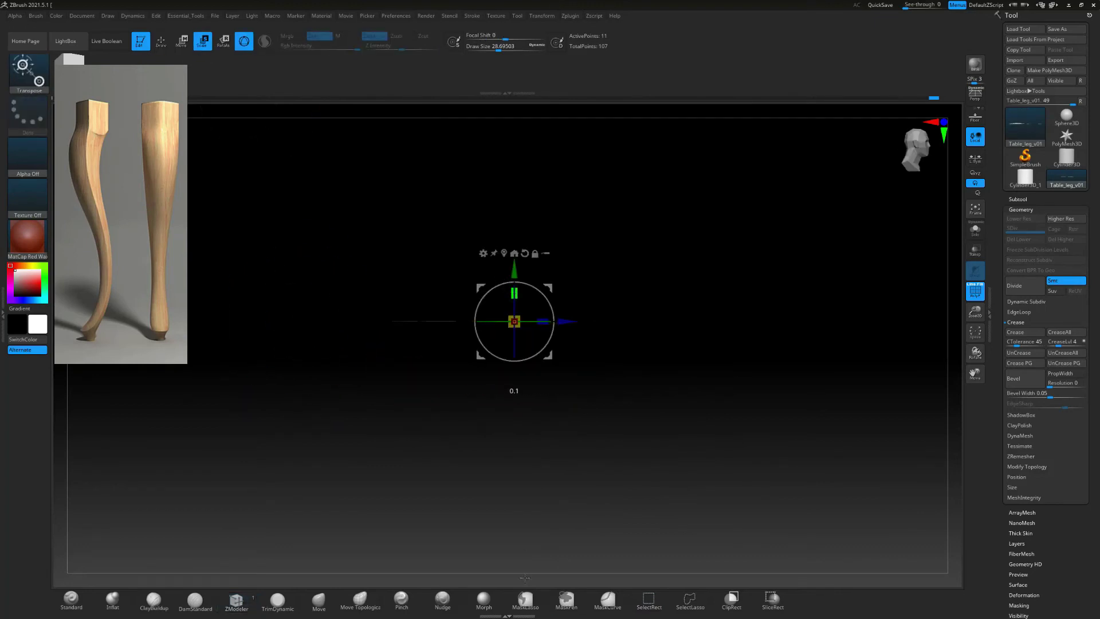
pyautogui.moveTo(525, 578); pyautogui.dragTo(525, 577)
pyautogui.moveTo(449, 453); pyautogui.dragTo(452, 393)
pyautogui.keyDown('ctrl'); pyautogui.keyDown('shift'); pyautogui.click(452, 393); pyautogui.keyUp('shift'); pyautogui.keyUp('ctrl')
pyautogui.press('q')
# Crease the leg's polygroup borders, subdivide to level 6 and inspect the foot without the polyframe
pyautogui.moveTo(241, 321)
pyautogui.mouseDown()
pyautogui.moveTo(221, 300)
pyautogui.moveTo(232, 373)
pyautogui.mouseUp()
pyautogui.moveTo(232, 372)
pyautogui.keyDown('alt'); pyautogui.mouseDown()
pyautogui.moveTo(232, 320)
pyautogui.moveTo(258, 399)
pyautogui.mouseUp(); pyautogui.keyUp('alt')
pyautogui.moveTo(259, 399); pyautogui.dragTo(255, 325)
pyautogui.moveTo(410, 343)
pyautogui.mouseDown()
pyautogui.moveTo(405, 324)
pyautogui.moveTo(418, 330)
pyautogui.mouseUp()
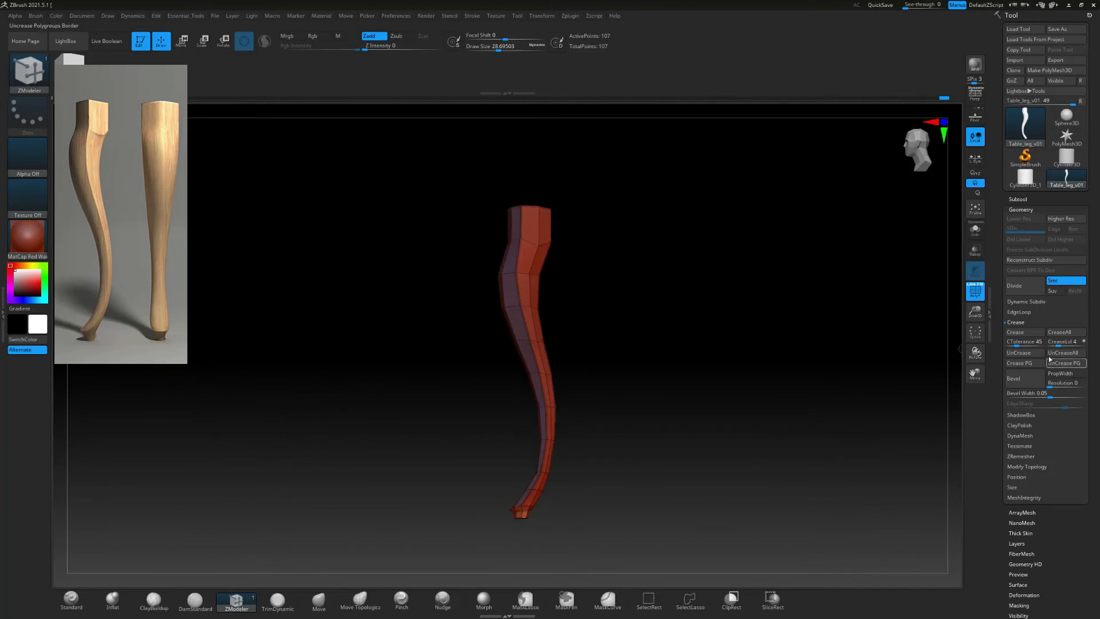
pyautogui.click(1018, 364)
pyautogui.click(1024, 284)
pyautogui.click(1024, 284)
pyautogui.click(1024, 284)
pyautogui.click(1024, 284)
pyautogui.click(1024, 284)
pyautogui.click(975, 292)
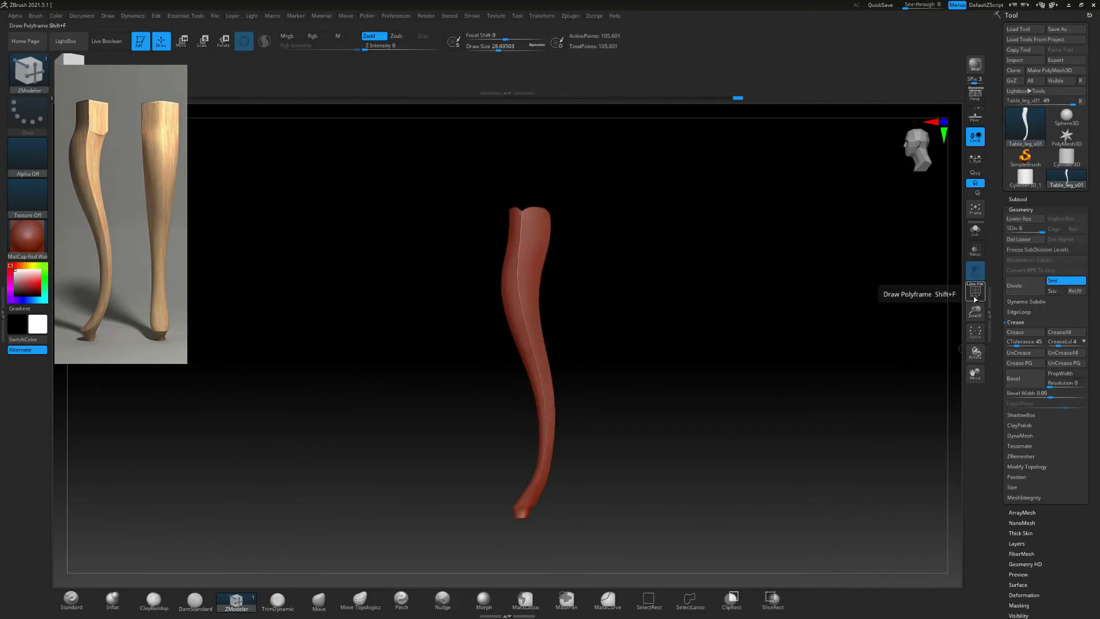
pyautogui.keyDown('alt'); pyautogui.moveTo(674, 384); pyautogui.dragTo(693, 319); pyautogui.keyUp('alt')
pyautogui.keyDown('alt'); pyautogui.moveTo(714, 390); pyautogui.dragTo(758, 395); pyautogui.keyUp('alt')
# Compare the leg at lower subdivision levels, return to the base mesh and set the crease level to 3
pyautogui.hotkey('shift', 'd')
pyautogui.hotkey('shift', 'd')
pyautogui.hotkey('shift', 'd')
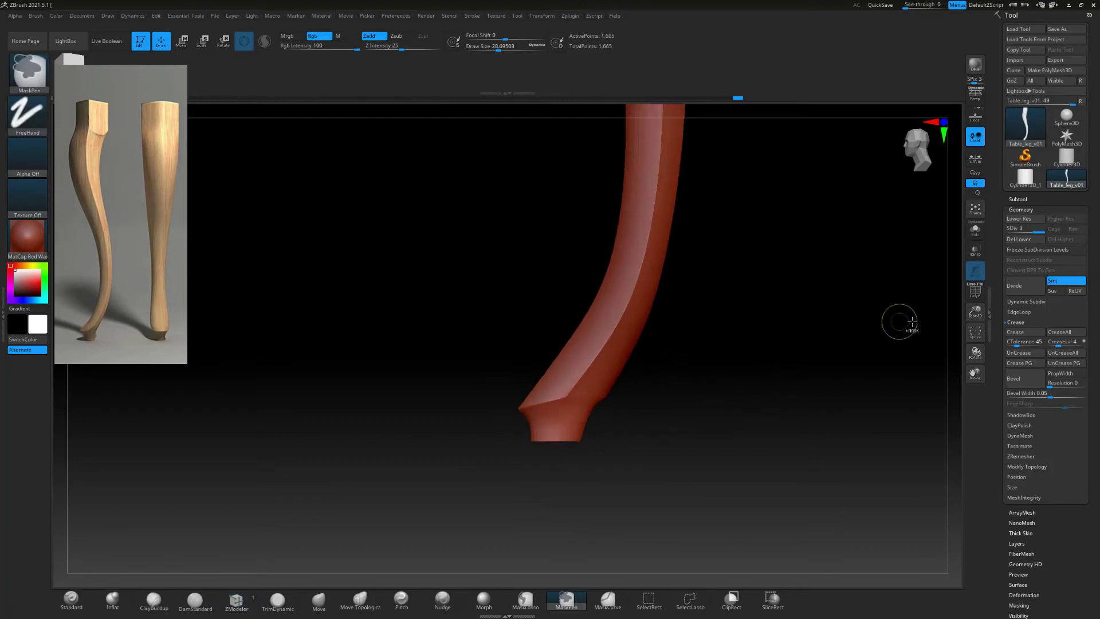
pyautogui.hotkey('shift', 'f')
pyautogui.hotkey('shift', 'd')
pyautogui.hotkey('shift', 'd')
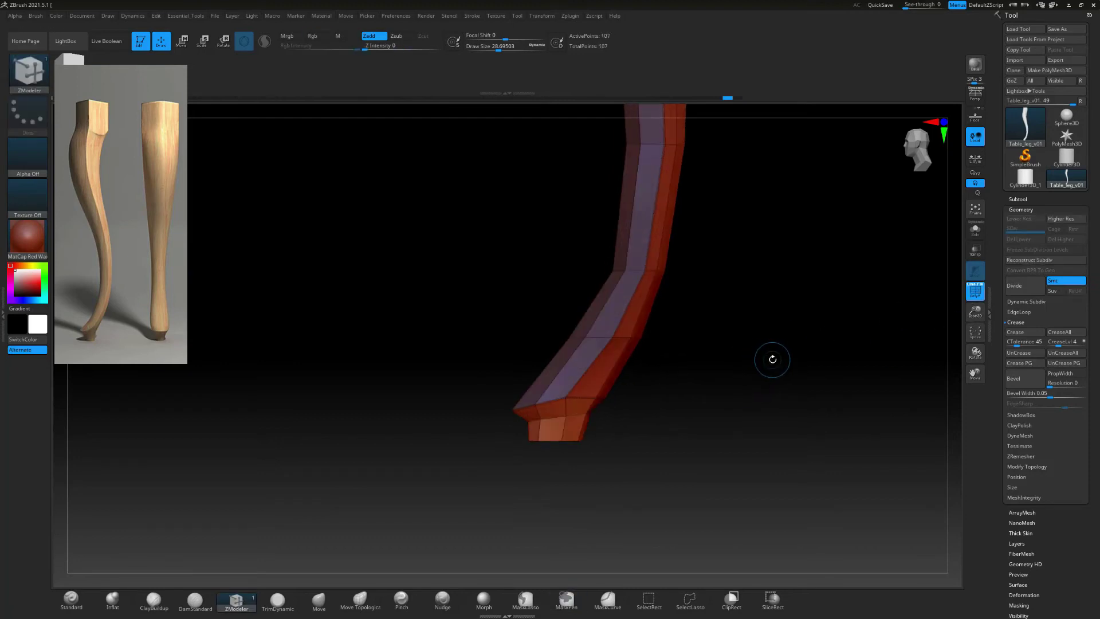
pyautogui.moveTo(772, 359); pyautogui.dragTo(785, 396)
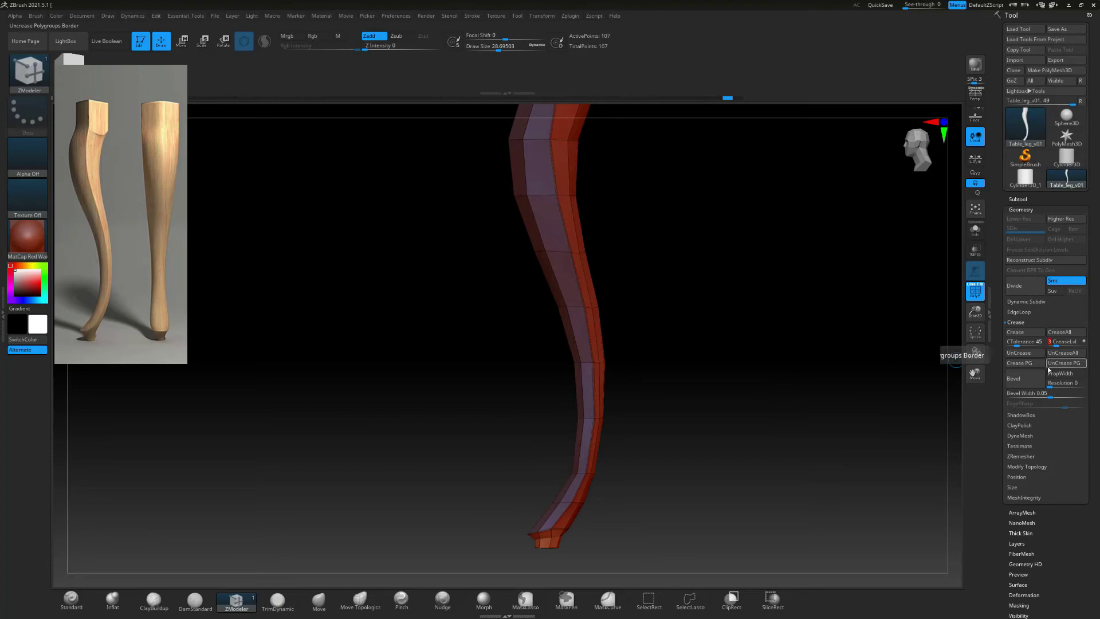
# Extrude the edge loop at the leg's open top inward to form a flat rim
pyautogui.keyDown('alt'); pyautogui.moveTo(735, 274); pyautogui.dragTo(762, 532); pyautogui.keyUp('alt')
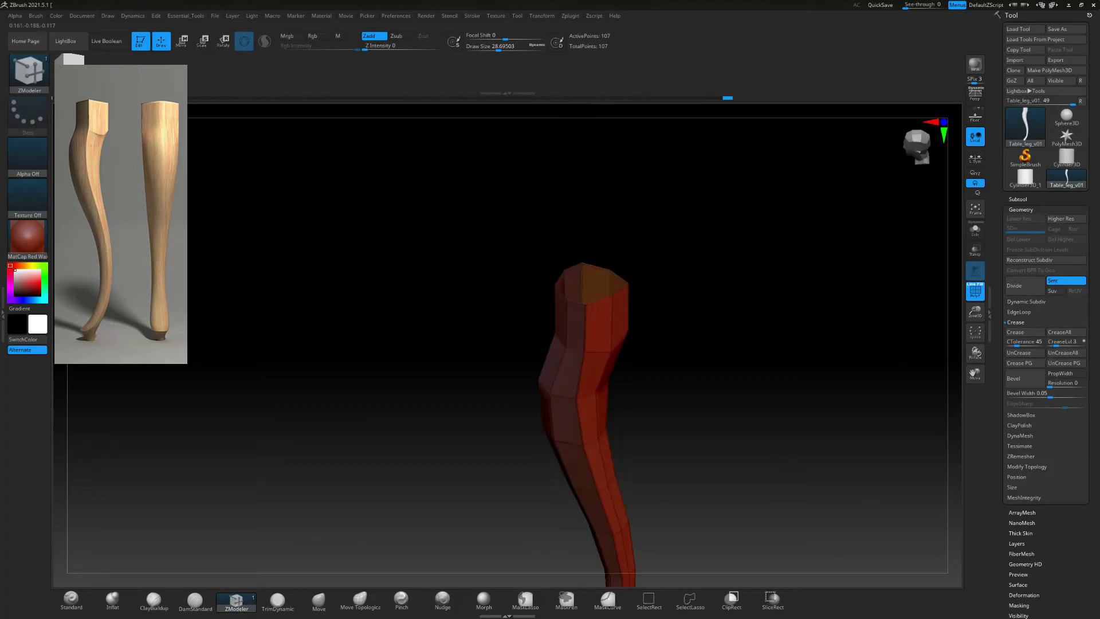
pyautogui.moveTo(466, 273); pyautogui.dragTo(523, 351)
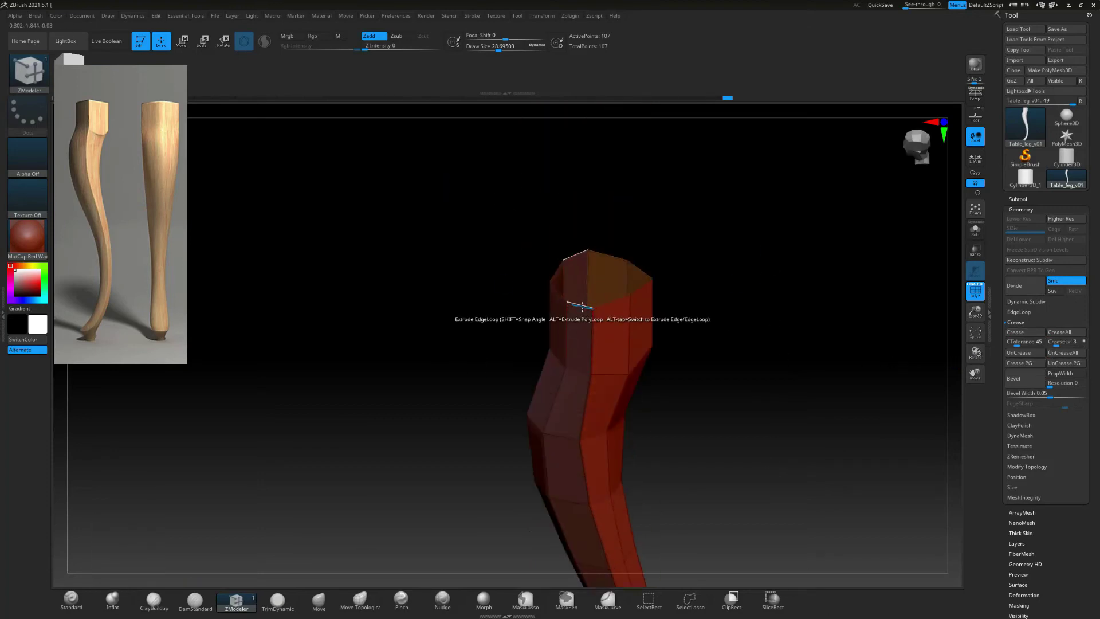
pyautogui.moveTo(582, 305); pyautogui.dragTo(582, 292)
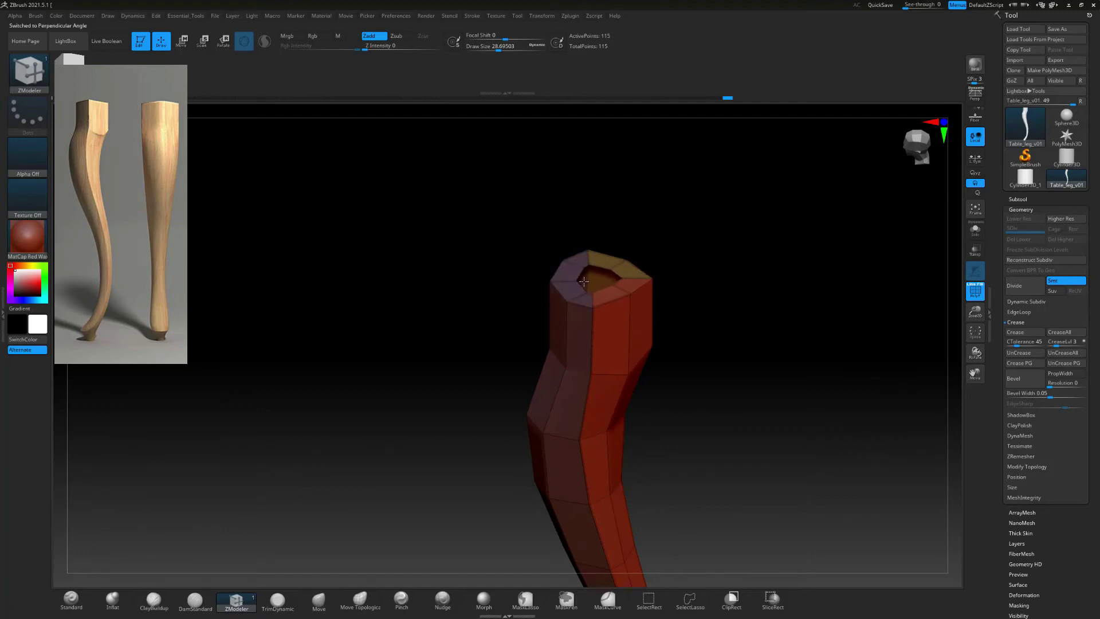
pyautogui.keyDown('shift'); pyautogui.moveTo(465, 303); pyautogui.dragTo(699, 318); pyautogui.keyUp('shift')
# Assign the isolated top rim its own polygroup, flatten it with the scale gizmo and show the full leg
pyautogui.moveTo(459, 266); pyautogui.dragTo(417, 237)
pyautogui.hotkey('ctrl', 'w')
pyautogui.click(201, 46)
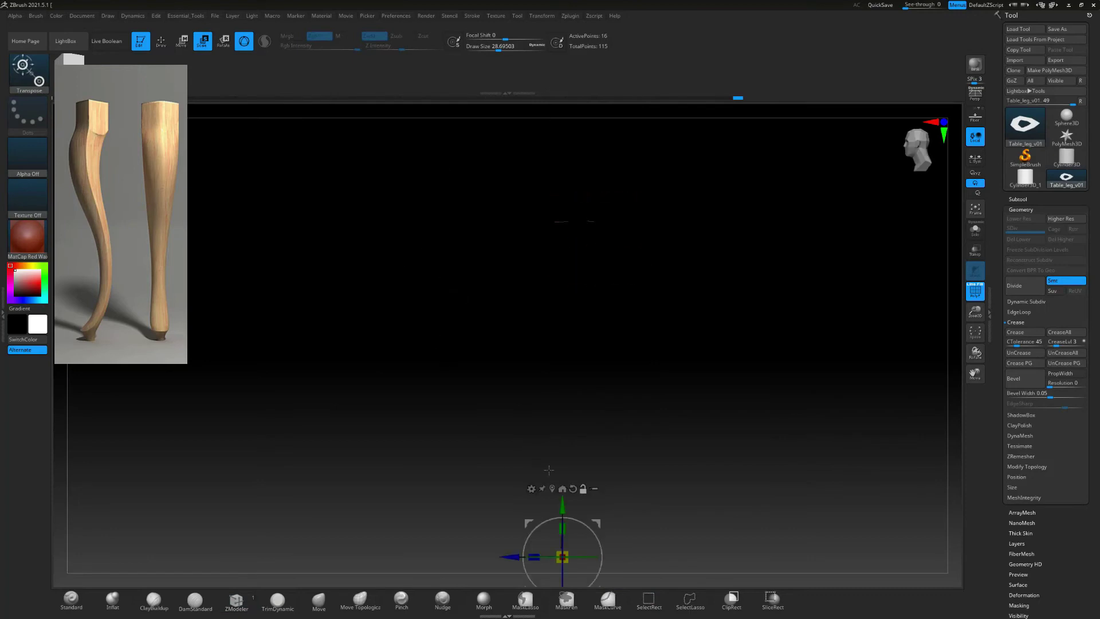
pyautogui.click(562, 488)
pyautogui.click(161, 42)
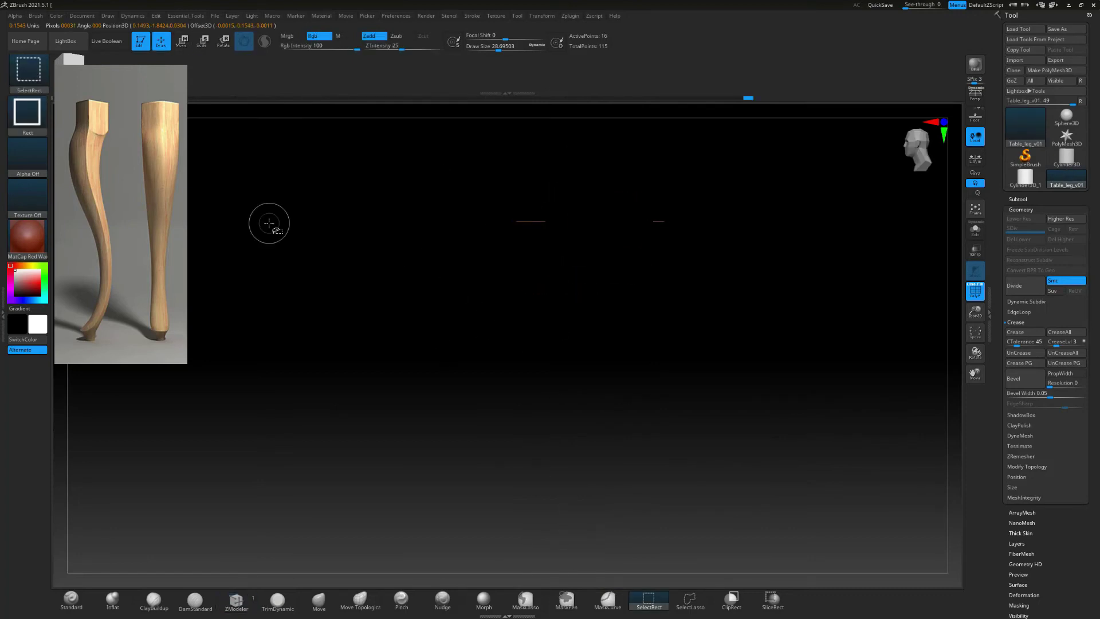
pyautogui.keyDown('ctrl'); pyautogui.keyDown('shift'); pyautogui.click(268, 223); pyautogui.keyUp('shift'); pyautogui.keyUp('ctrl')
pyautogui.moveTo(267, 223)
pyautogui.mouseDown()
pyautogui.moveTo(327, 300)
pyautogui.moveTo(338, 258)
pyautogui.mouseUp()
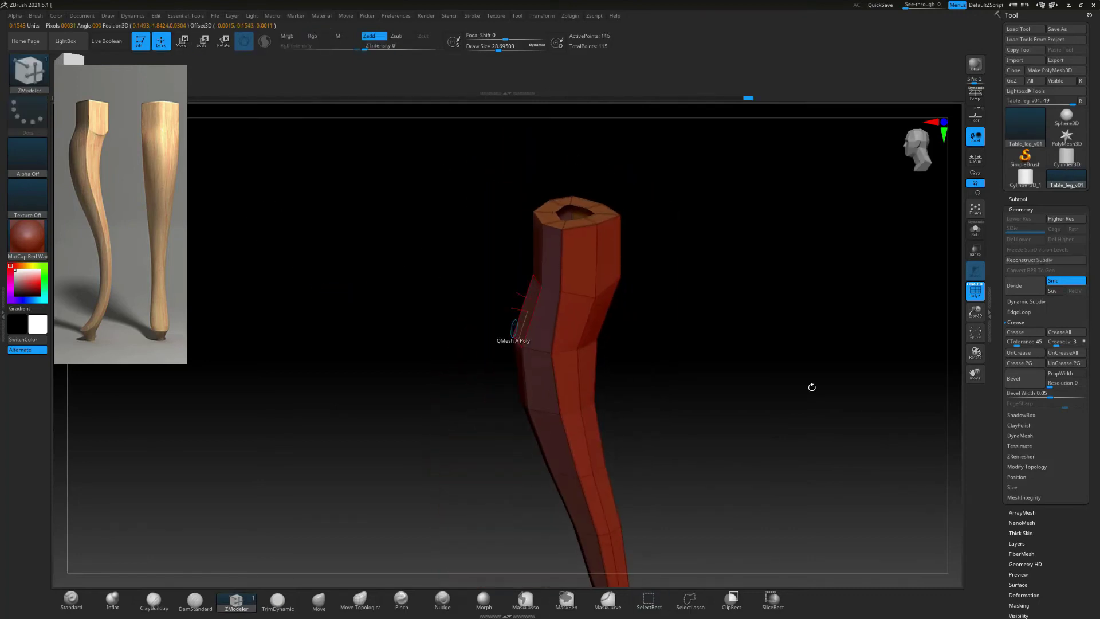
# Subdivide the leg five times, preview its top without the polyframe, undo the subdivisions and restore the polyframe
pyautogui.click(1014, 284)
pyautogui.click(1019, 287)
pyautogui.click(1019, 287)
pyautogui.click(1019, 287)
pyautogui.click(1019, 287)
pyautogui.hotkey('shift', 'f')
pyautogui.keyDown('alt'); pyautogui.moveTo(813, 328); pyautogui.dragTo(807, 281); pyautogui.keyUp('alt')
pyautogui.moveTo(807, 281); pyautogui.dragTo(788, 319)
pyautogui.hotkey('ctrl', 'z')
pyautogui.hotkey('ctrl', 'z')
pyautogui.hotkey('ctrl', 'z')
pyautogui.hotkey('ctrl', 'z')
pyautogui.hotkey('ctrl', 'z')
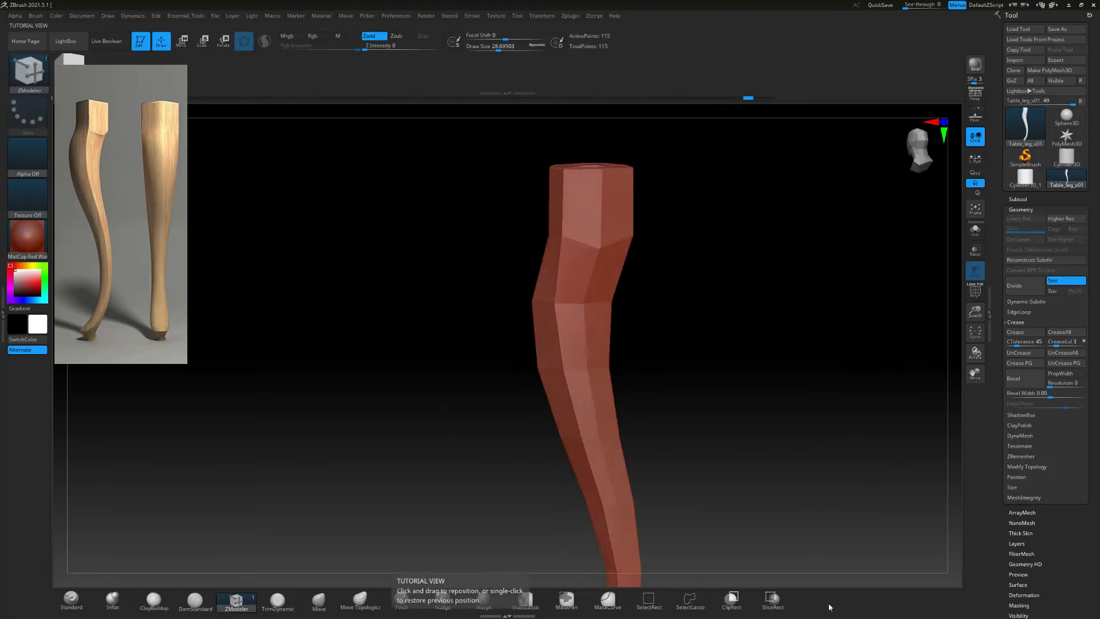
pyautogui.click(976, 290)
# Isolate the squared top block's outer faces without its front faces and assign them a new polygroup
pyautogui.moveTo(767, 296)
pyautogui.mouseDown()
pyautogui.moveTo(715, 295)
pyautogui.moveTo(759, 284)
pyautogui.mouseUp()
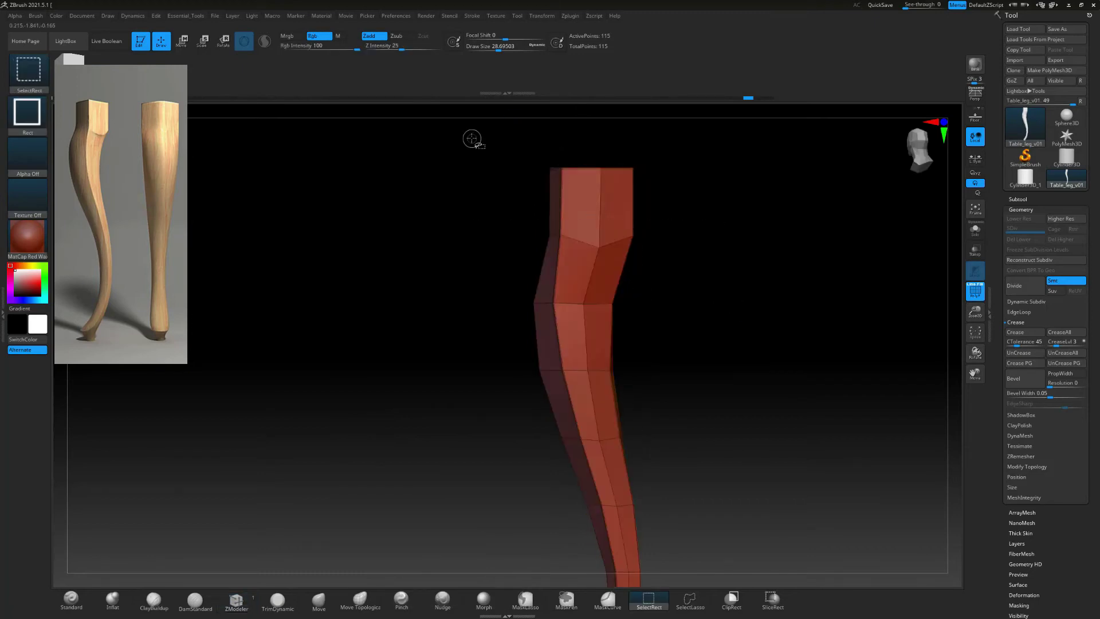
pyautogui.keyDown('ctrl'); pyautogui.keyDown('shift'); pyautogui.moveTo(472, 138); pyautogui.dragTo(422, 292); pyautogui.keyUp('shift'); pyautogui.keyUp('ctrl')
pyautogui.keyDown('ctrl'); pyautogui.keyDown('shift'); pyautogui.click(553, 174); pyautogui.keyUp('shift'); pyautogui.keyUp('ctrl')
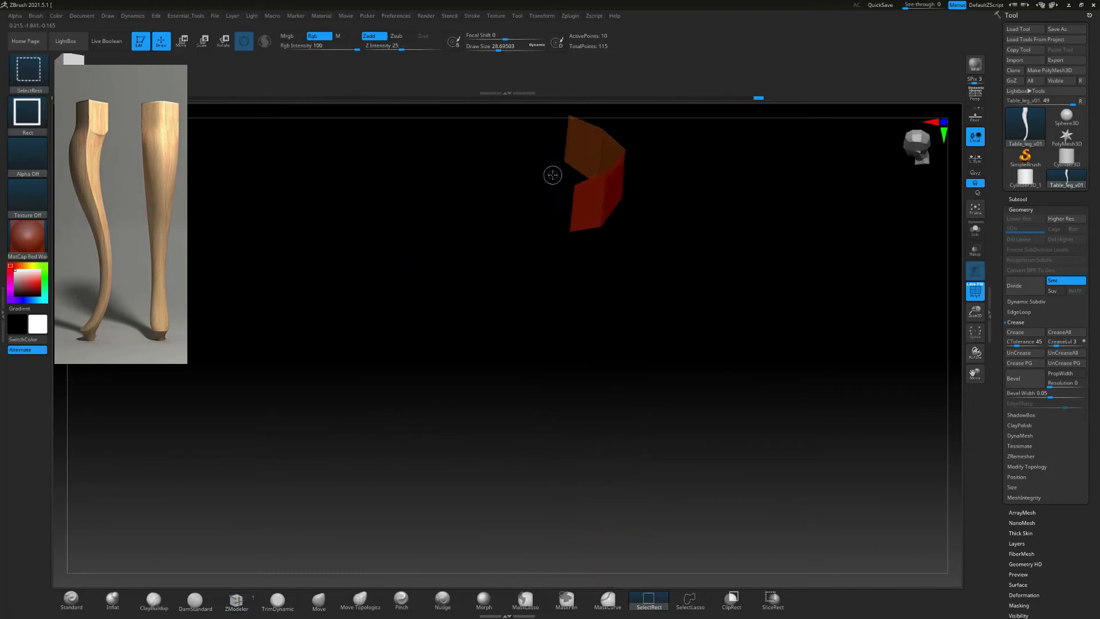
pyautogui.moveTo(504, 247); pyautogui.dragTo(442, 208)
pyautogui.hotkey('ctrl', 'w')
# Isolate the two block faces on the opposite side, give them a separate polygroup and show the full leg
pyautogui.keyDown('ctrl'); pyautogui.keyDown('alt'); pyautogui.keyDown('shift'); pyautogui.moveTo(491, 140); pyautogui.dragTo(583, 318); pyautogui.keyUp('shift'); pyautogui.keyUp('alt'); pyautogui.keyUp('ctrl')
pyautogui.hotkey('ctrl', 'z')
pyautogui.keyDown('ctrl'); pyautogui.keyDown('alt'); pyautogui.keyDown('shift'); pyautogui.moveTo(498, 145); pyautogui.dragTo(589, 300); pyautogui.keyUp('shift'); pyautogui.keyUp('alt'); pyautogui.keyUp('ctrl')
pyautogui.hotkey('ctrl', 'w')
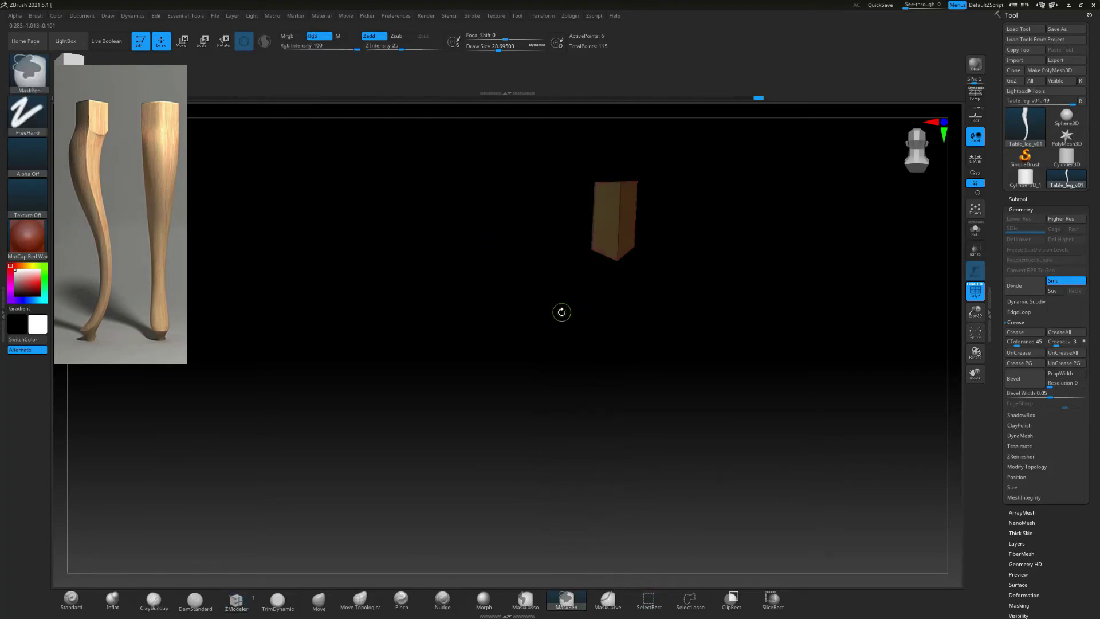
pyautogui.keyDown('ctrl'); pyautogui.keyDown('shift'); pyautogui.click(670, 317); pyautogui.keyUp('shift'); pyautogui.keyUp('ctrl')
pyautogui.moveTo(717, 319); pyautogui.dragTo(848, 306)
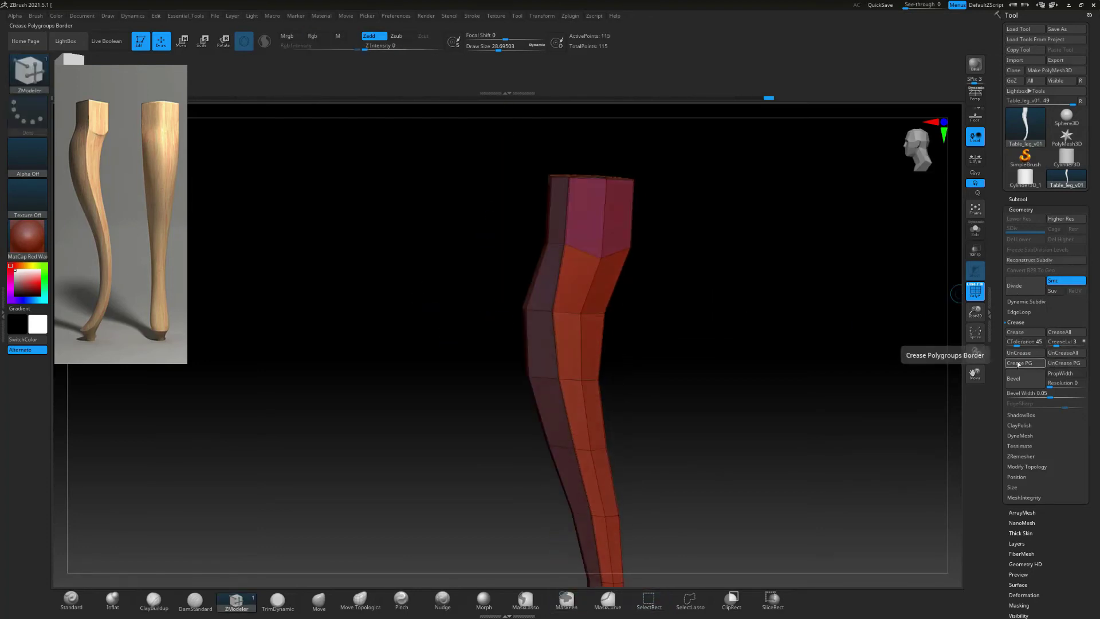
# Subdivide the leg to level 6 with creased polygroup borders, hiding the polyframe to check the top and foot
pyautogui.click(1020, 289)
pyautogui.click(1019, 289)
pyautogui.click(1020, 289)
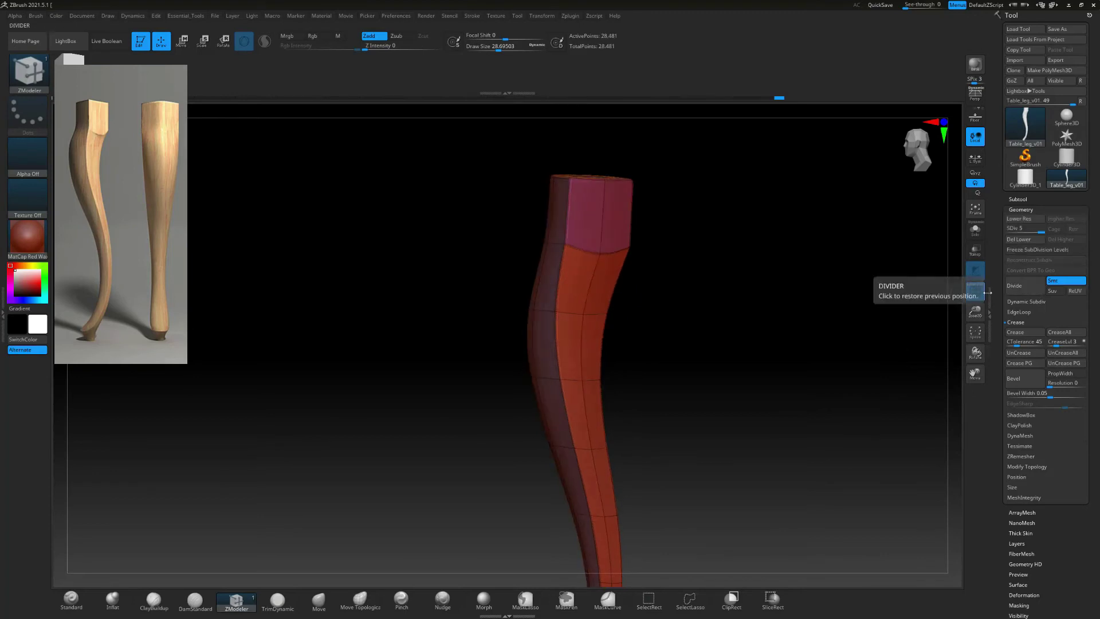
pyautogui.click(976, 292)
pyautogui.keyDown('alt'); pyautogui.moveTo(837, 331); pyautogui.dragTo(757, 415); pyautogui.keyUp('alt')
pyautogui.click(1022, 287)
pyautogui.click(1021, 287)
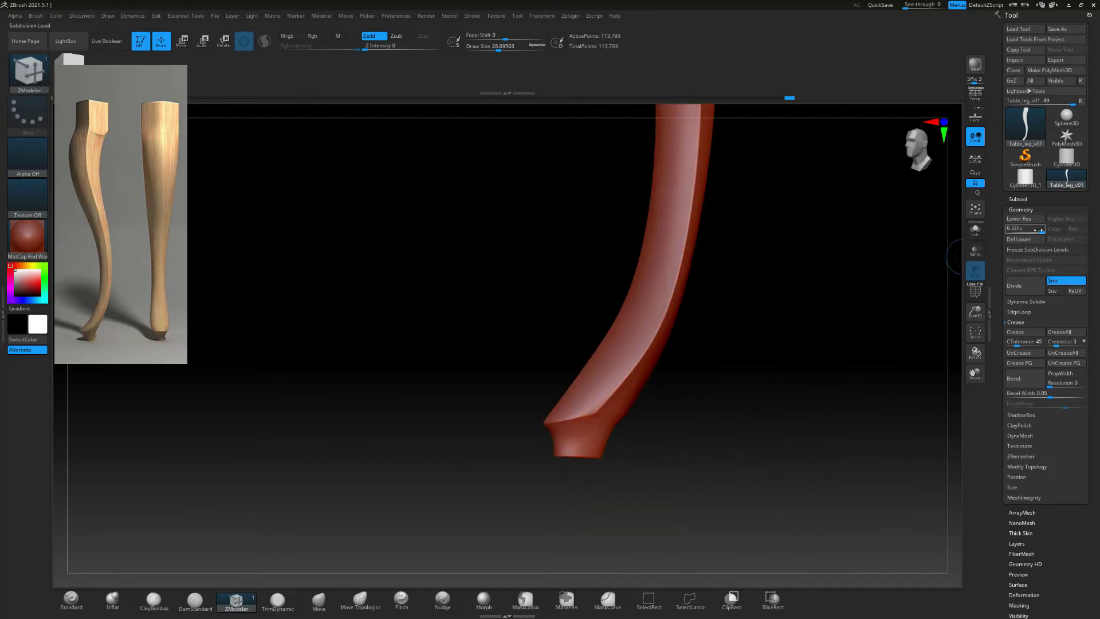
# Drop the leg to subdivision level 2 and shift the edges around the foot's flare with the Nudge brush
pyautogui.click(1016, 232)
pyautogui.moveTo(805, 275)
pyautogui.keyDown('alt'); pyautogui.mouseDown()
pyautogui.moveTo(781, 457)
pyautogui.moveTo(801, 286)
pyautogui.mouseUp(); pyautogui.keyUp('alt')
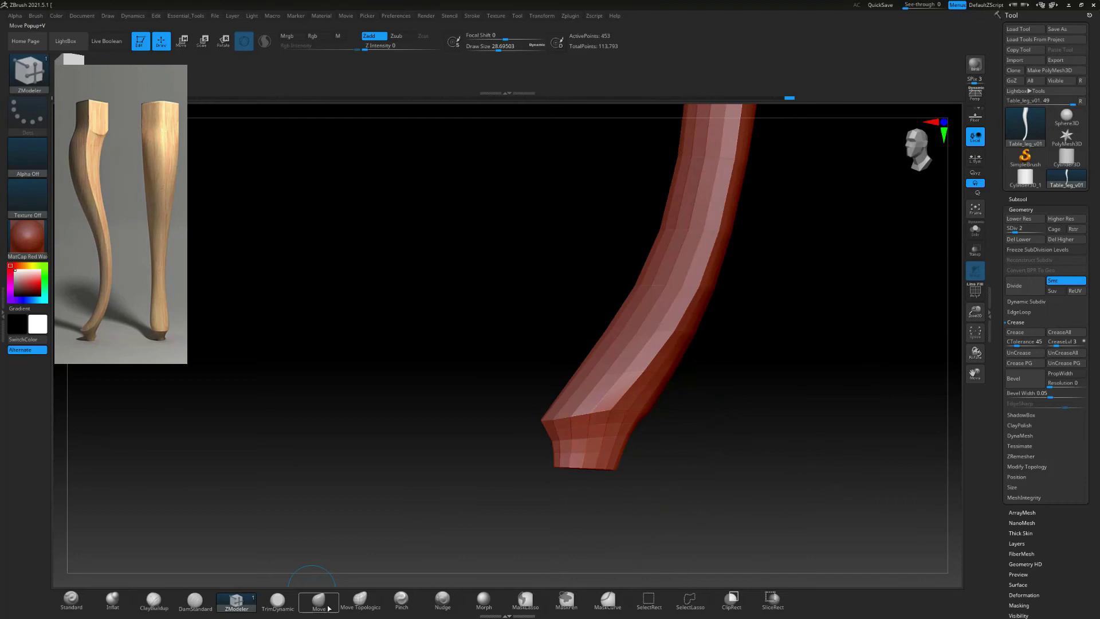
pyautogui.click(442, 598)
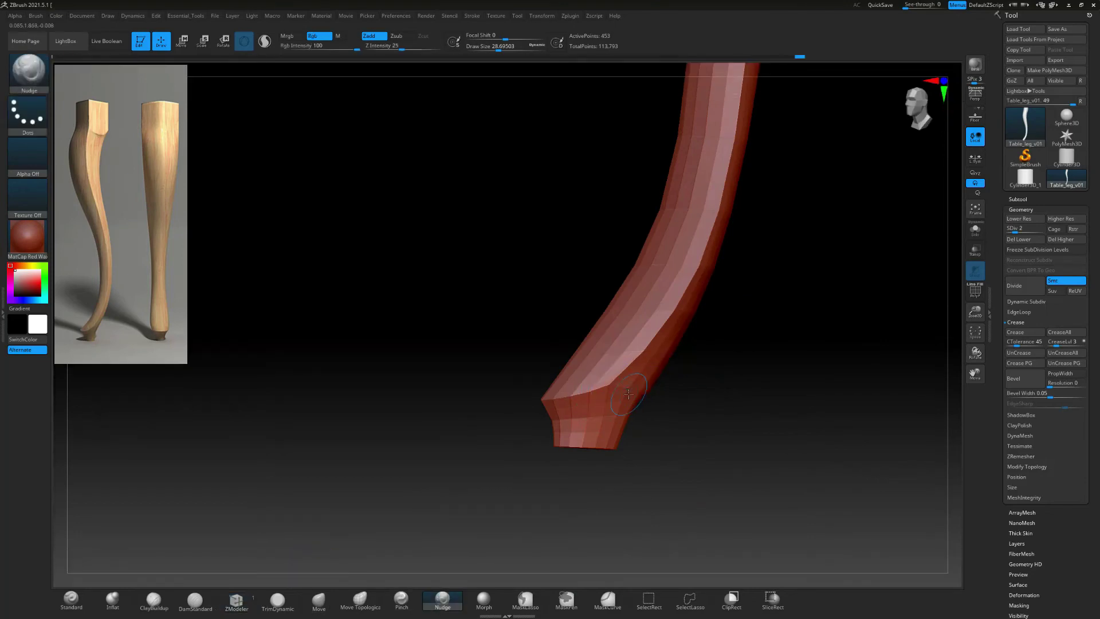
pyautogui.moveTo(670, 409); pyautogui.dragTo(587, 378)
pyautogui.press('ctrl')
pyautogui.press('ctrl')
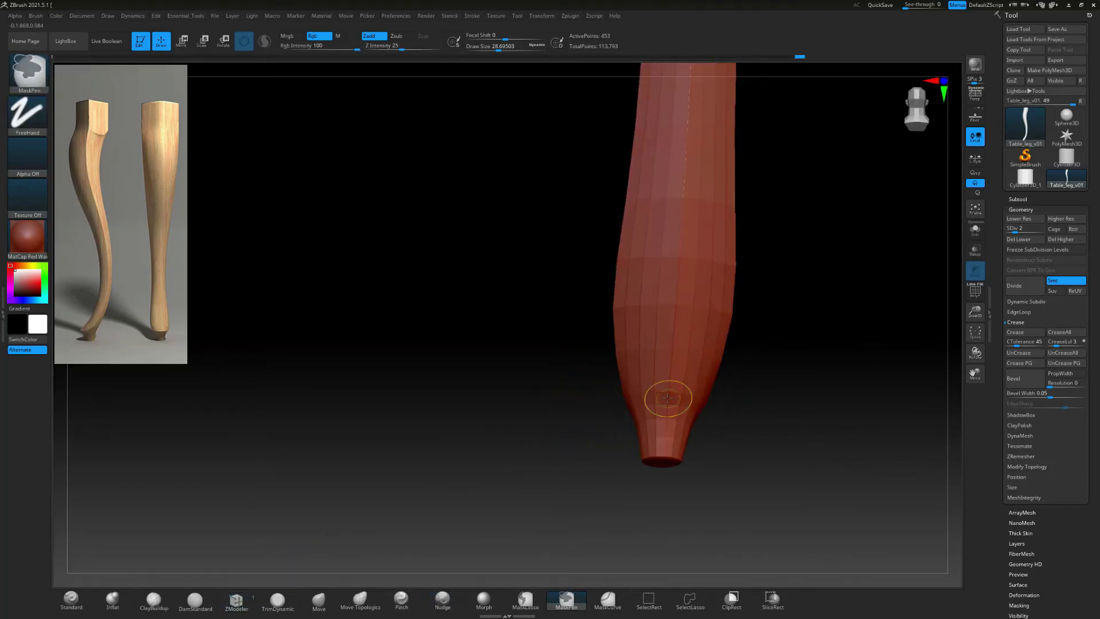
pyautogui.moveTo(668, 398); pyautogui.dragTo(555, 445, button='right')
pyautogui.moveTo(518, 386)
pyautogui.mouseDown(button='right')
pyautogui.moveTo(582, 400)
pyautogui.moveTo(614, 378)
pyautogui.mouseUp(button='right')
pyautogui.moveTo(690, 408)
pyautogui.mouseDown()
pyautogui.moveTo(613, 401)
pyautogui.moveTo(677, 396)
pyautogui.mouseUp()
pyautogui.moveTo(550, 401); pyautogui.dragTo(613, 400)
pyautogui.moveTo(470, 403); pyautogui.dragTo(514, 404)
pyautogui.moveTo(514, 404); pyautogui.dragTo(551, 395, button='right')
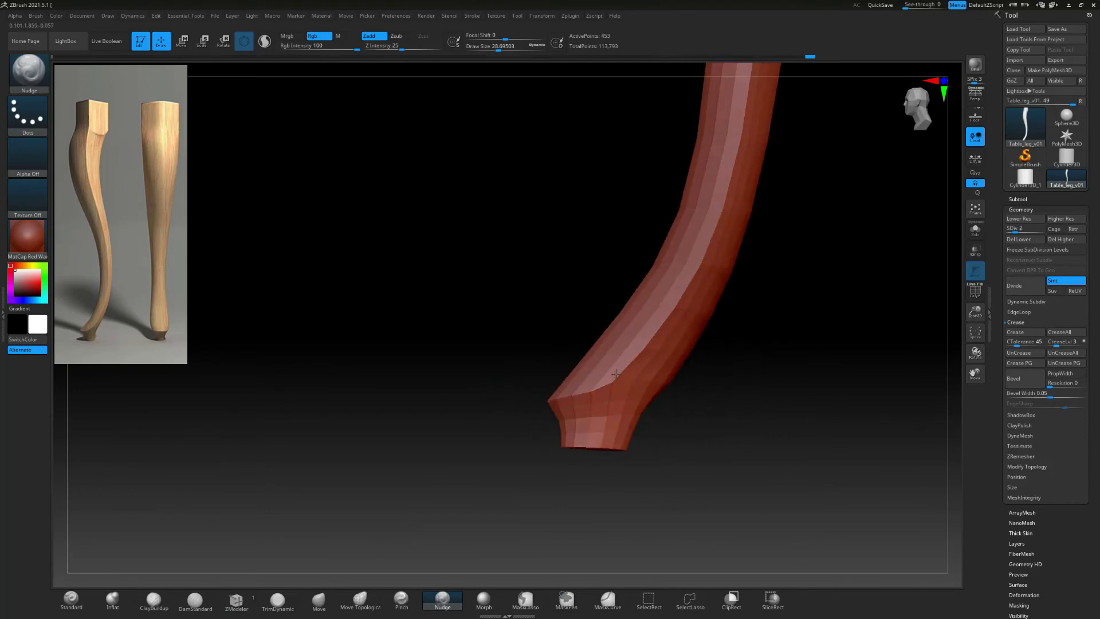
# Raise the leg to subdivision level 3 and smooth the surface just above the foot
pyautogui.click(1024, 234)
pyautogui.moveTo(612, 375)
pyautogui.mouseDown(button='right')
pyautogui.moveTo(466, 442)
pyautogui.moveTo(431, 423)
pyautogui.mouseUp(button='right')
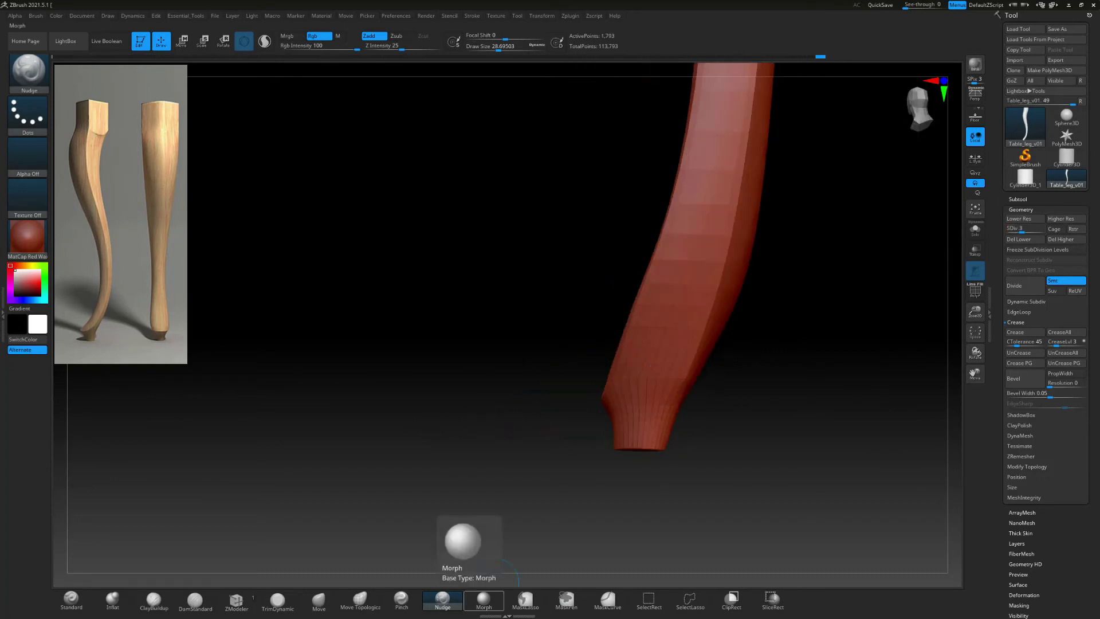
pyautogui.press('shift')
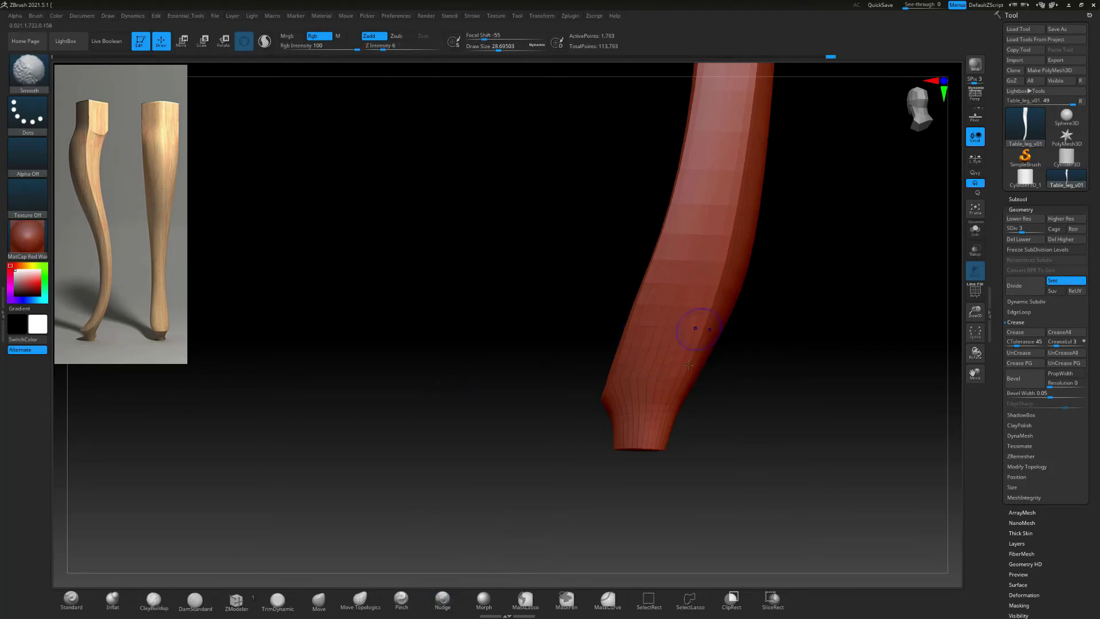
pyautogui.moveTo(688, 365); pyautogui.dragTo(534, 407, button='right')
pyautogui.click(1028, 233)
pyautogui.moveTo(498, 438)
pyautogui.mouseDown(button='right')
pyautogui.moveTo(477, 441)
pyautogui.moveTo(573, 421)
pyautogui.mouseUp(button='right')
pyautogui.press('shift')
# Return the leg to subdivision level 6 and smooth the foot's transition from both sides
pyautogui.click(1048, 233)
pyautogui.moveTo(554, 384); pyautogui.dragTo(615, 393, button='right')
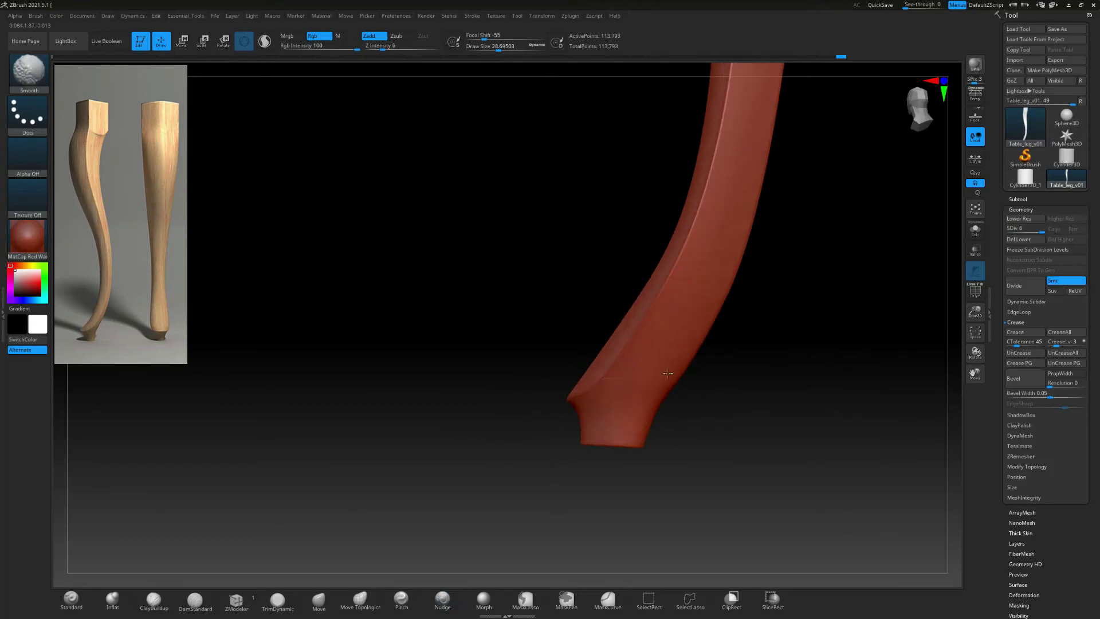
pyautogui.moveTo(493, 390); pyautogui.dragTo(605, 403, button='right')
pyautogui.moveTo(461, 429); pyautogui.dragTo(411, 582, button='right')
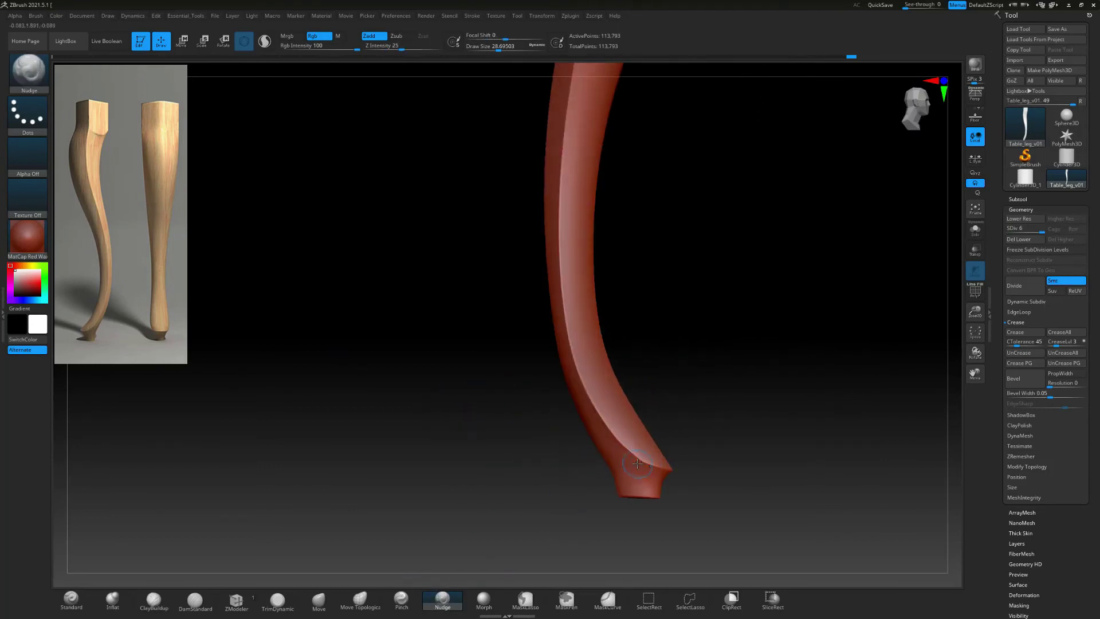
pyautogui.moveTo(622, 464); pyautogui.dragTo(575, 451, button='right')
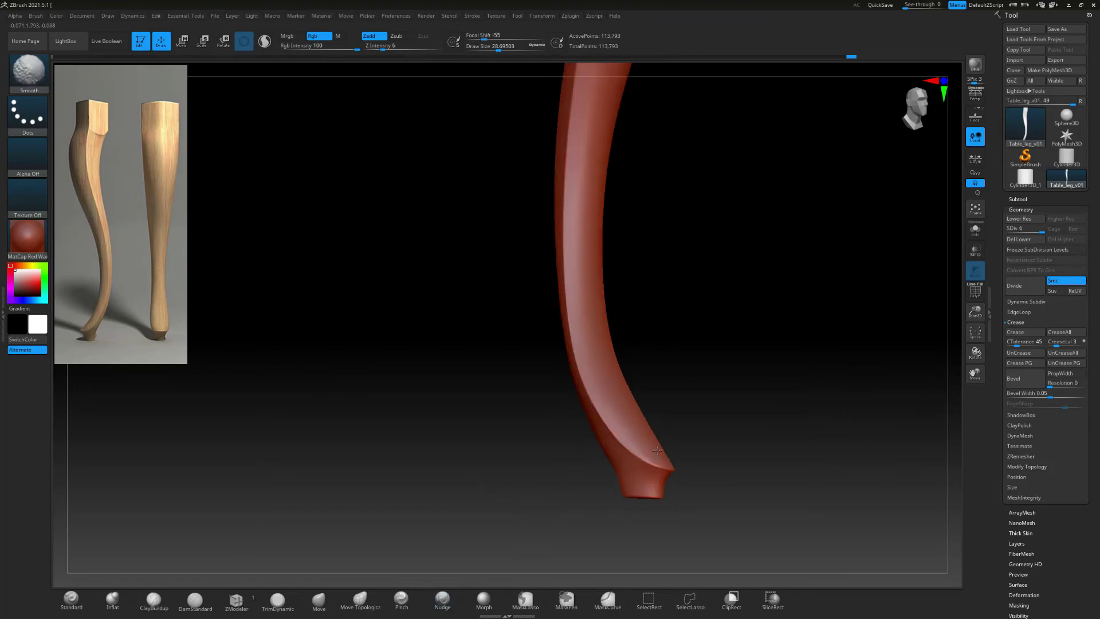
pyautogui.moveTo(657, 450)
pyautogui.mouseDown(button='right')
pyautogui.moveTo(504, 479)
pyautogui.moveTo(544, 482)
pyautogui.moveTo(459, 420)
pyautogui.moveTo(516, 366)
pyautogui.moveTo(564, 413)
pyautogui.mouseUp(button='right')
# Mask the squared top block's polygroup using the polyframe display, with the full leg shown and the polyframe hidden again
pyautogui.keyDown('alt'); pyautogui.moveTo(558, 258); pyautogui.dragTo(424, 413, button='right'); pyautogui.keyUp('alt')
pyautogui.keyDown('alt'); pyautogui.moveTo(410, 224); pyautogui.dragTo(344, 573, button='right'); pyautogui.keyUp('alt')
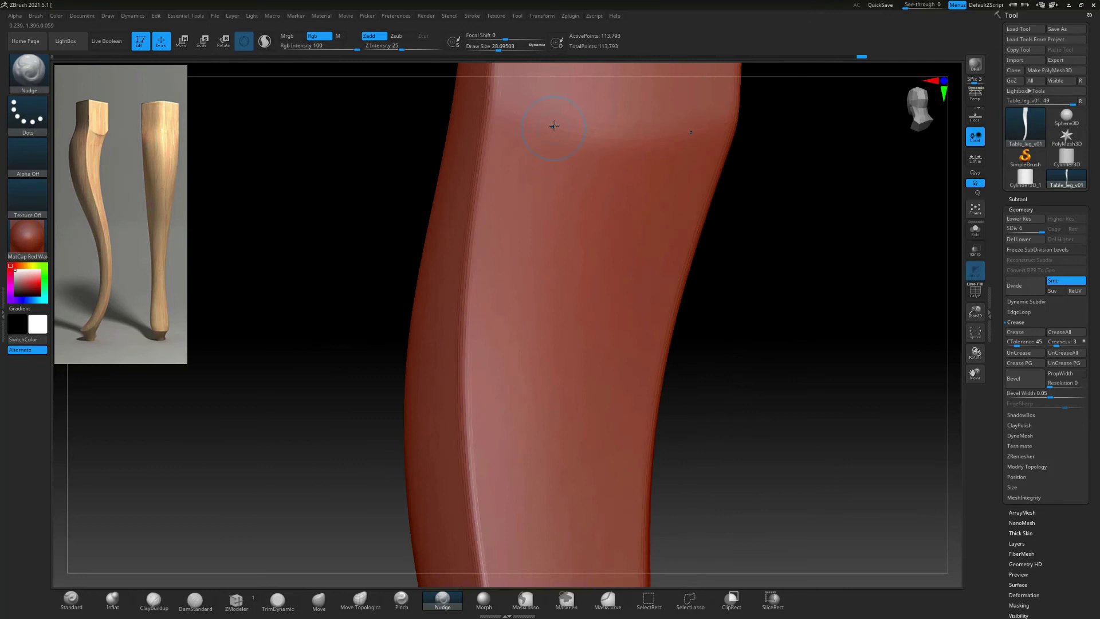
pyautogui.keyDown('ctrl'); pyautogui.moveTo(379, 372); pyautogui.dragTo(340, 334, button='right'); pyautogui.keyUp('ctrl')
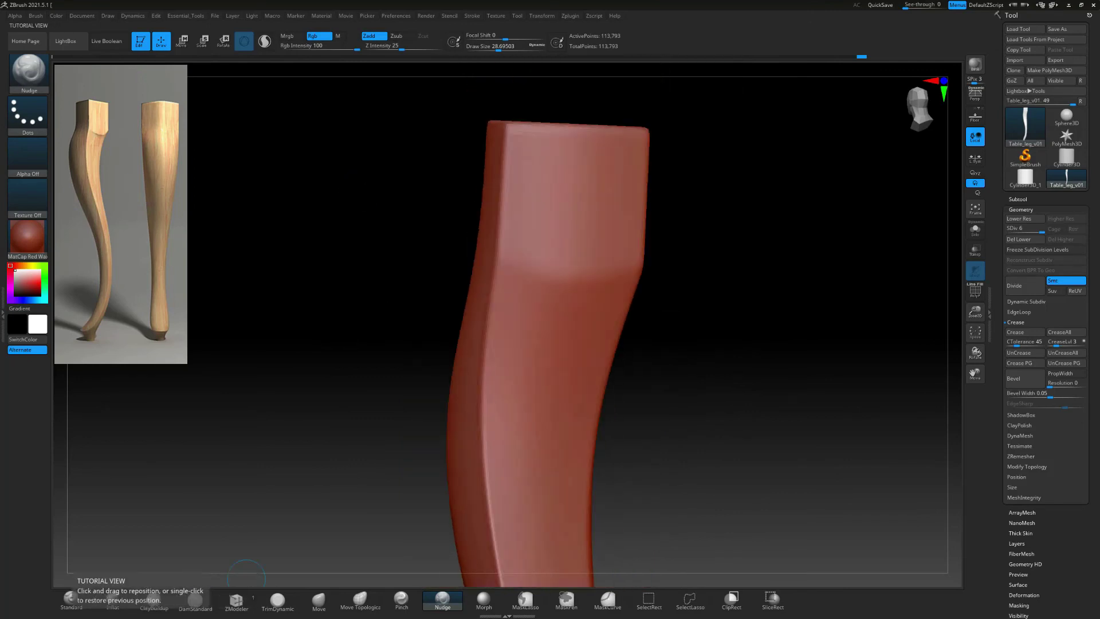
pyautogui.moveTo(296, 202)
pyautogui.mouseDown(button='right')
pyautogui.moveTo(327, 206)
pyautogui.moveTo(322, 300)
pyautogui.moveTo(270, 285)
pyautogui.moveTo(281, 282)
pyautogui.mouseUp(button='right')
pyautogui.click(968, 293)
pyautogui.keyDown('ctrl'); pyautogui.keyDown('shift'); pyautogui.click(589, 223); pyautogui.keyUp('shift'); pyautogui.keyUp('ctrl')
pyautogui.keyDown('ctrl'); pyautogui.keyDown('shift'); pyautogui.click(589, 223); pyautogui.keyUp('shift'); pyautogui.keyUp('ctrl')
pyautogui.moveTo(771, 299); pyautogui.dragTo(636, 286, button='right')
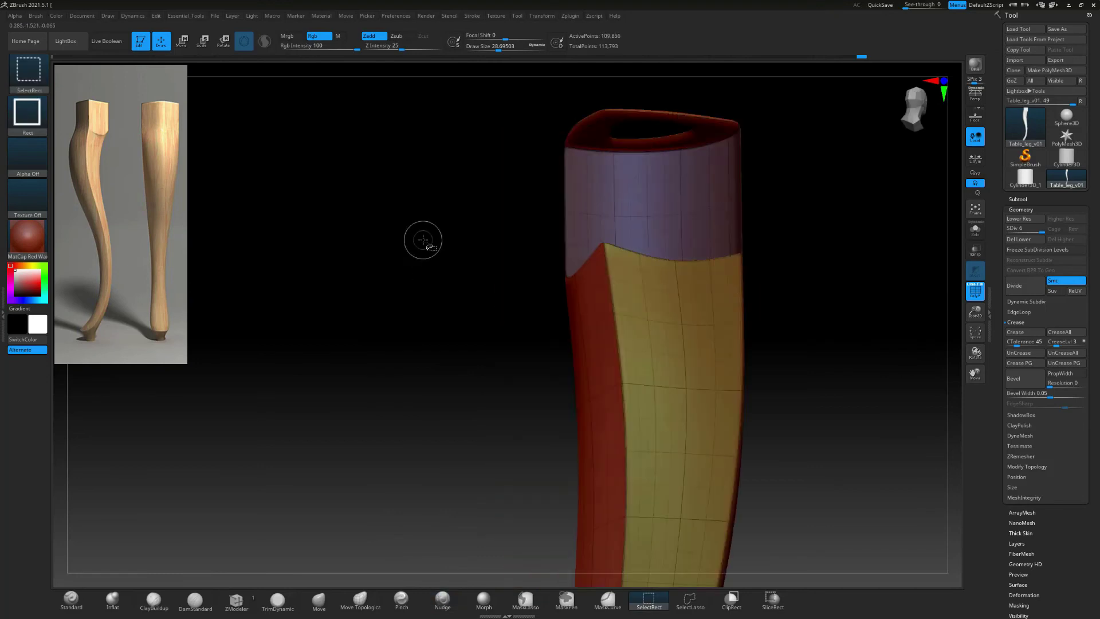
pyautogui.keyDown('ctrl'); pyautogui.keyDown('shift'); pyautogui.moveTo(376, 230); pyautogui.dragTo(435, 294); pyautogui.keyUp('shift'); pyautogui.keyUp('ctrl')
pyautogui.click(980, 301)
pyautogui.moveTo(759, 326); pyautogui.dragTo(823, 329)
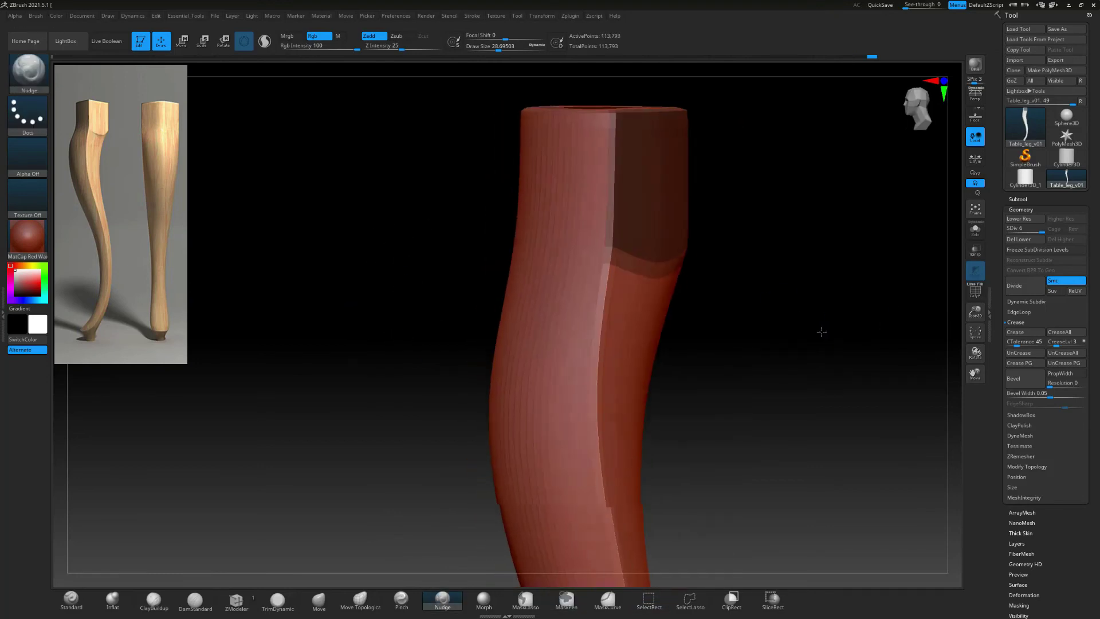
# Push the leg inward beneath the masked top block with the Move brush at draw size about 149
pyautogui.click(319, 600)
pyautogui.press('space')
pyautogui.moveTo(692, 274); pyautogui.dragTo(703, 276)
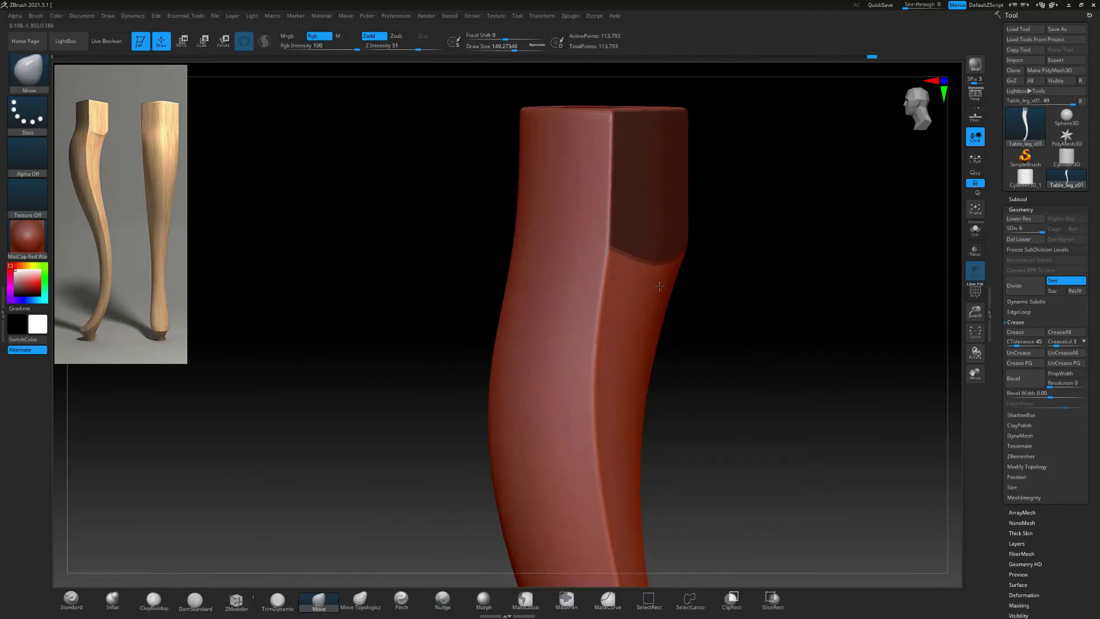
pyautogui.moveTo(715, 314); pyautogui.dragTo(617, 316)
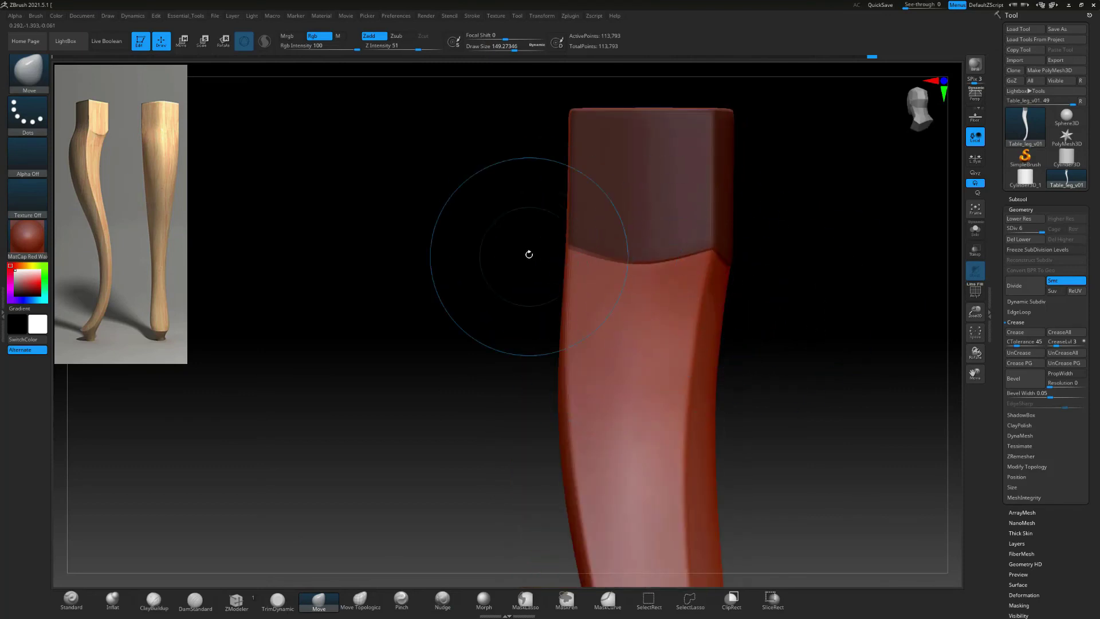
pyautogui.moveTo(447, 326); pyautogui.dragTo(427, 294)
# Invert the mask and pull the top block's lower edge with the Move brush
pyautogui.press('ctrl')
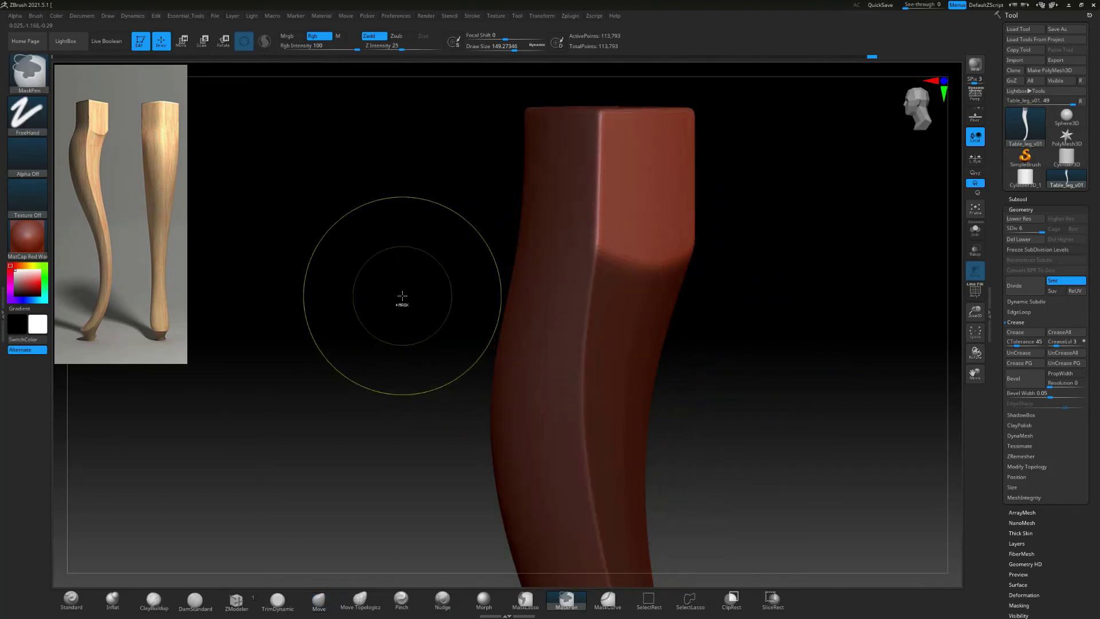
pyautogui.keyDown('ctrl'); pyautogui.click(402, 296); pyautogui.keyUp('ctrl')
pyautogui.moveTo(661, 303)
pyautogui.mouseDown()
pyautogui.moveTo(703, 272)
pyautogui.moveTo(651, 267)
pyautogui.moveTo(363, 320)
pyautogui.moveTo(607, 280)
pyautogui.mouseUp()
# Reduce the Move brush to draw size about 101 and reshape the block's lower corner with the mask display hidden
pyautogui.press('s')
pyautogui.press('space')
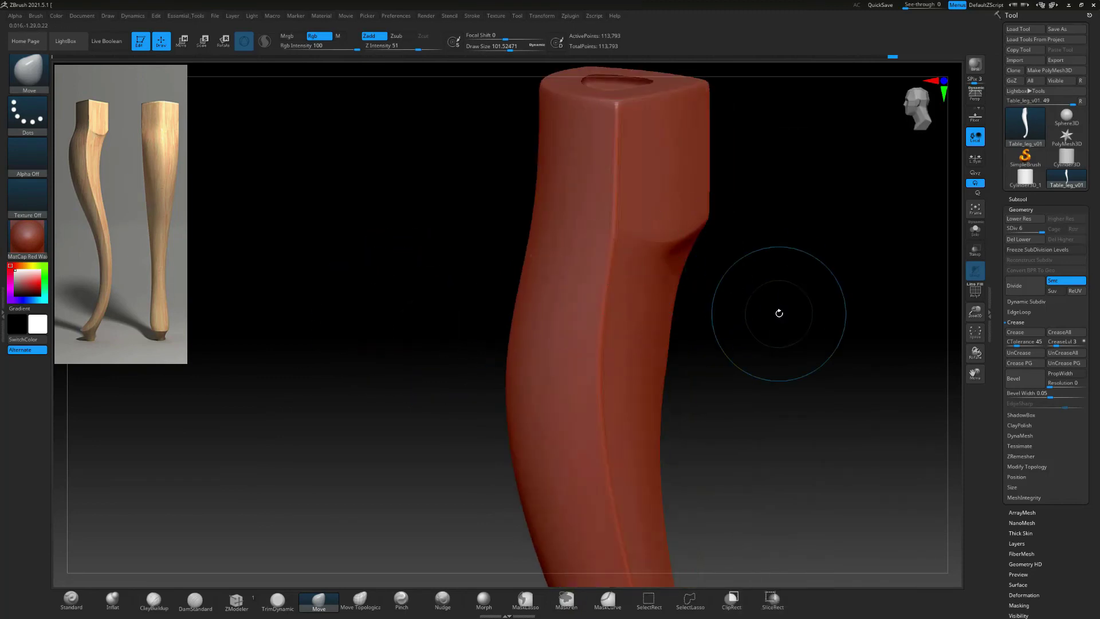
pyautogui.moveTo(779, 313); pyautogui.dragTo(661, 263)
pyautogui.moveTo(543, 298); pyautogui.dragTo(739, 326)
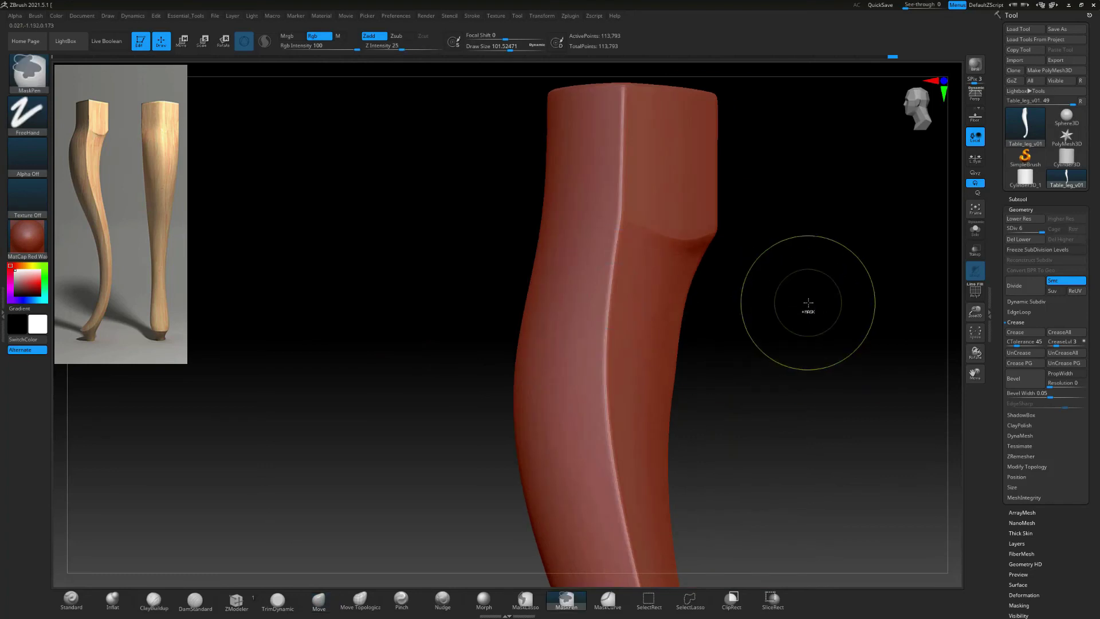
pyautogui.hotkey('ctrl', 'h')
pyautogui.press('space')
pyautogui.click(726, 245)
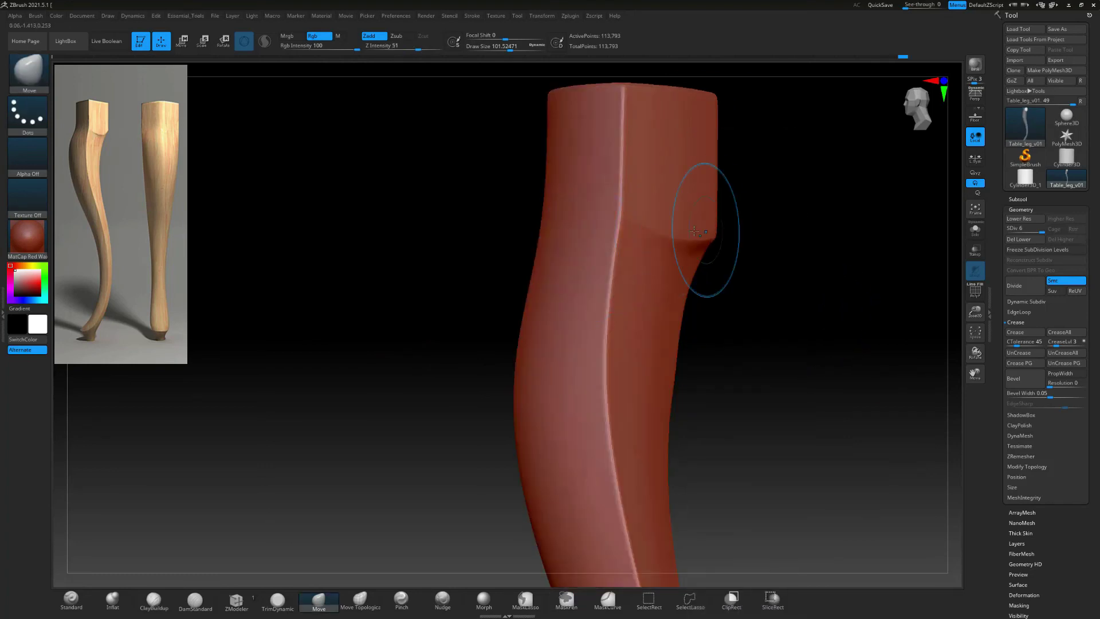
# Refine the lower corner of the top block using the Move brush at draw size about 63
pyautogui.keyDown('alt'); pyautogui.moveTo(391, 270); pyautogui.dragTo(321, 258); pyautogui.keyUp('alt')
pyautogui.moveTo(395, 350); pyautogui.dragTo(486, 342)
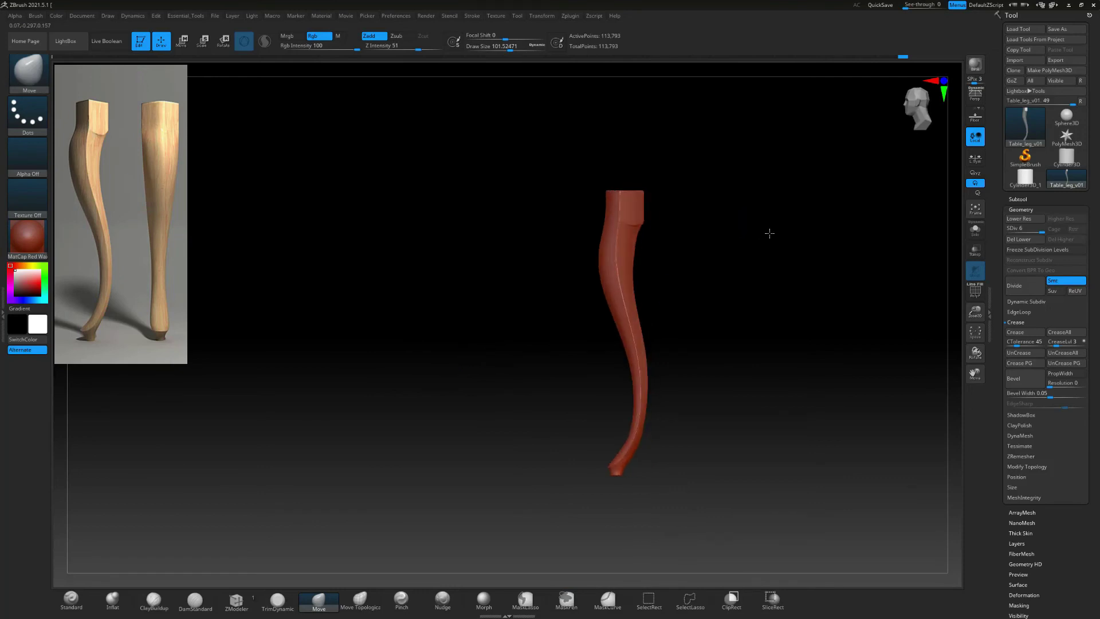
pyautogui.keyDown('alt'); pyautogui.moveTo(769, 233); pyautogui.dragTo(759, 337); pyautogui.keyUp('alt')
pyautogui.press('space')
pyautogui.moveTo(677, 220); pyautogui.dragTo(666, 220)
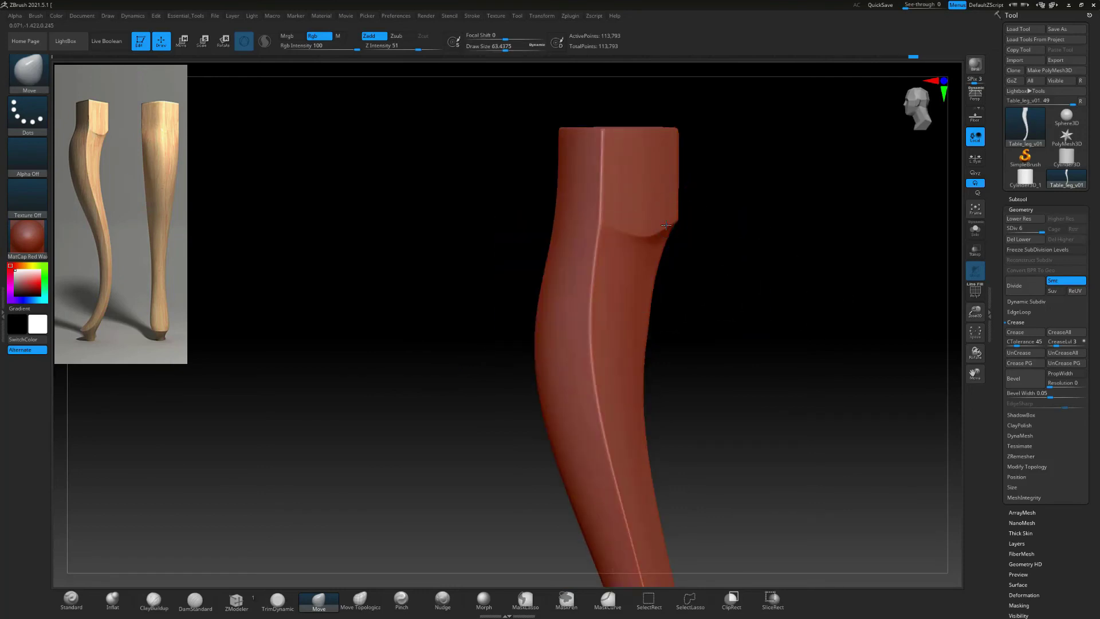
pyautogui.moveTo(468, 312); pyautogui.dragTo(320, 269)
pyautogui.moveTo(378, 387); pyautogui.dragTo(440, 410)
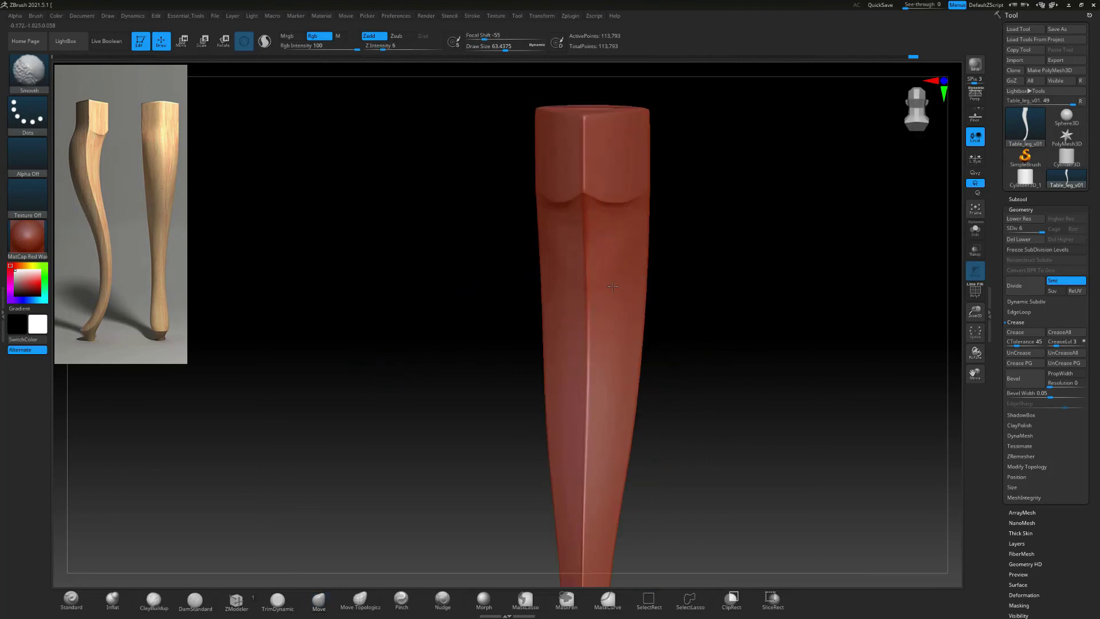
# Smooth the leg surfaces below the top block down at subdivision level 5, then return to level 6
pyautogui.moveTo(612, 286); pyautogui.dragTo(556, 261)
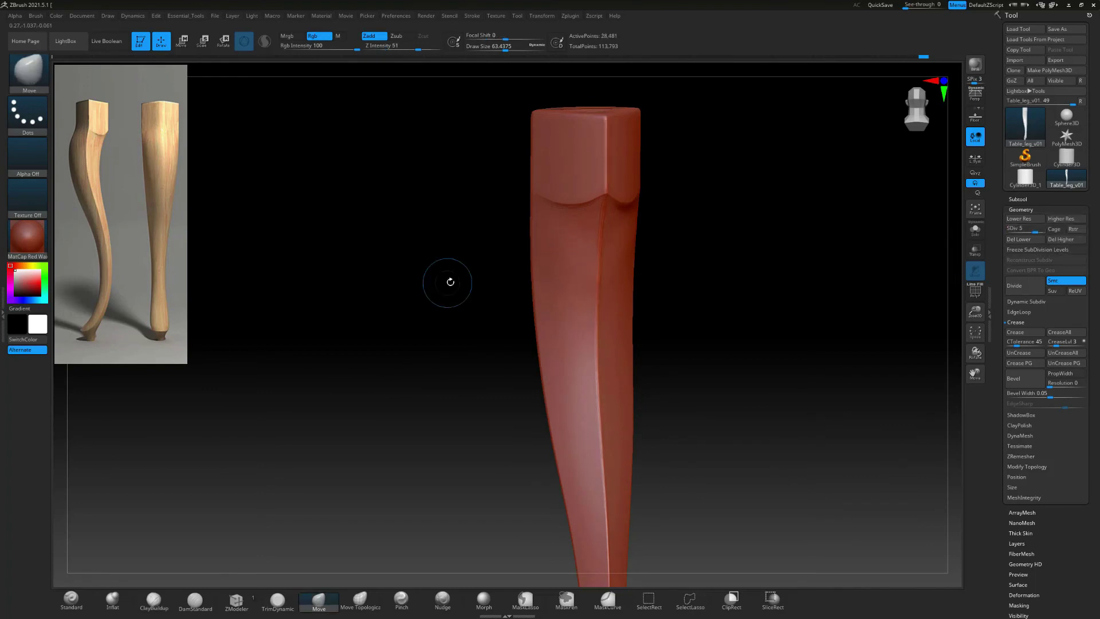
pyautogui.moveTo(458, 273); pyautogui.dragTo(509, 267)
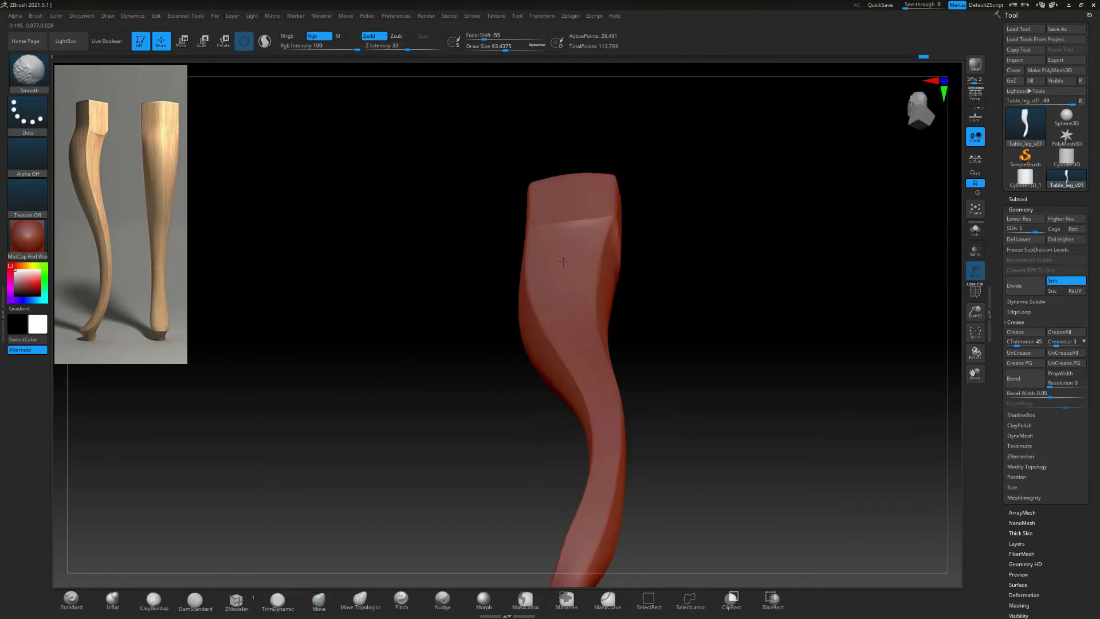
pyautogui.moveTo(429, 247); pyautogui.dragTo(425, 348)
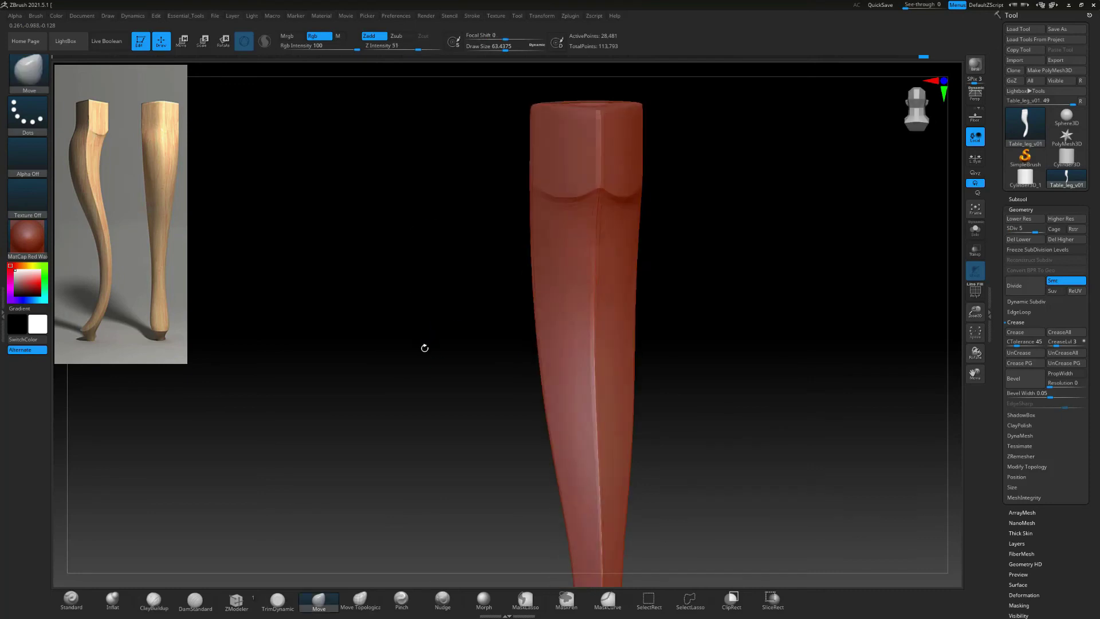
pyautogui.moveTo(716, 269); pyautogui.dragTo(808, 278)
pyautogui.moveTo(837, 321); pyautogui.dragTo(813, 330)
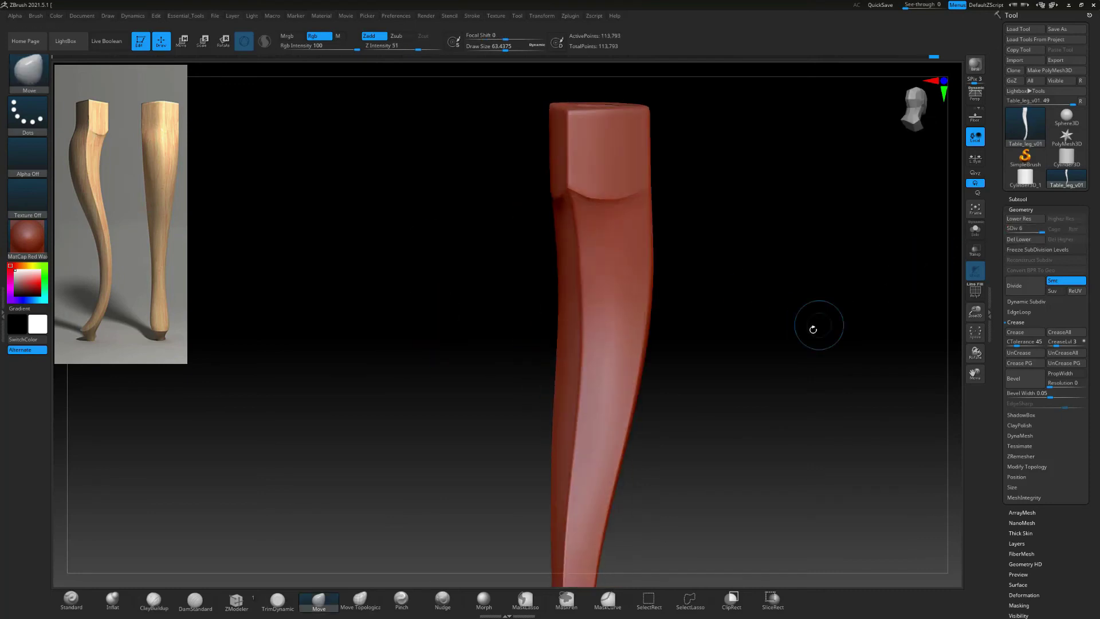
pyautogui.keyDown('alt'); pyautogui.moveTo(367, 326); pyautogui.dragTo(309, 330); pyautogui.keyUp('alt')
pyautogui.moveTo(332, 329)
pyautogui.mouseDown()
pyautogui.moveTo(435, 332)
pyautogui.moveTo(385, 319)
pyautogui.moveTo(361, 349)
pyautogui.moveTo(367, 409)
pyautogui.moveTo(311, 414)
pyautogui.mouseUp()
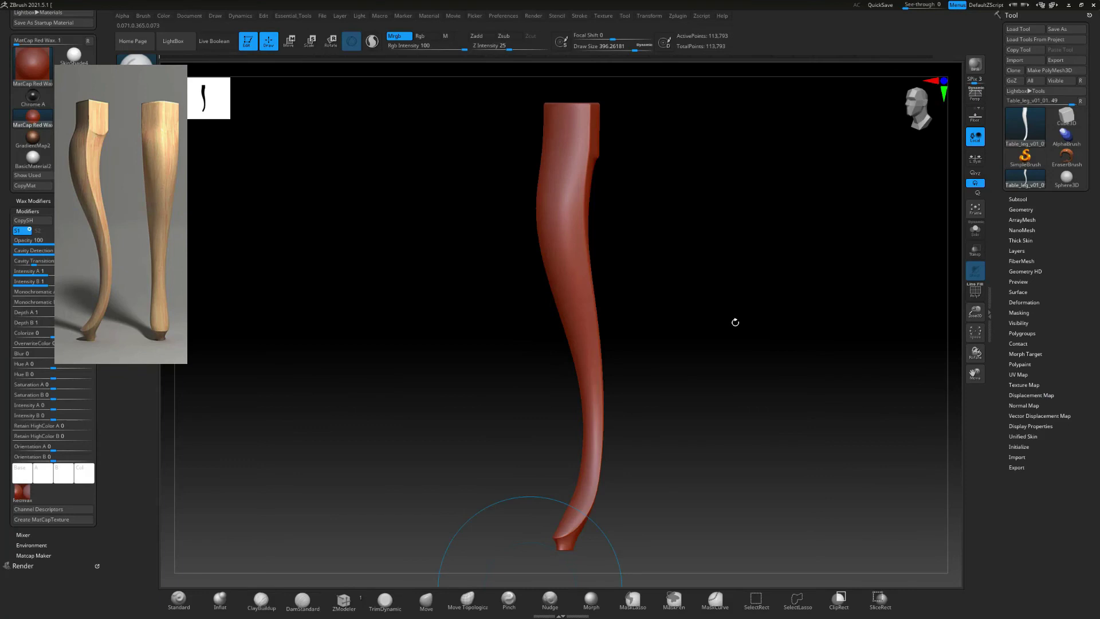
# Set the leg to subdivision level 1 and unwrap its UVs with UV Master
pyautogui.moveTo(791, 389); pyautogui.dragTo(701, 361)
pyautogui.click(1018, 209)
pyautogui.moveTo(1028, 229); pyautogui.dragTo(1008, 228)
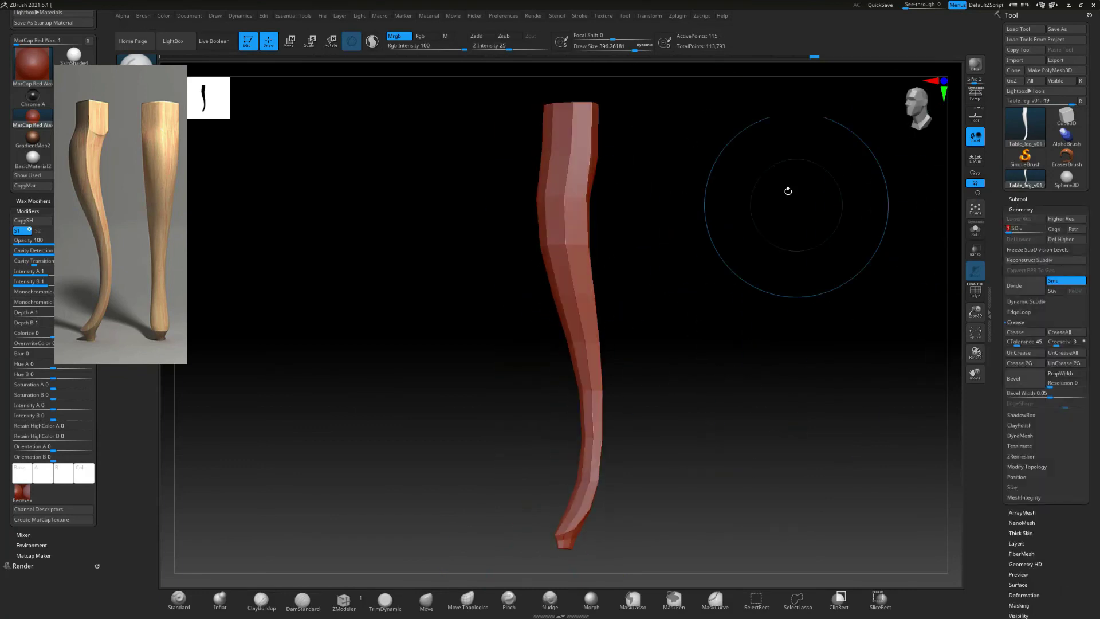
pyautogui.moveTo(681, 19)
pyautogui.click(702, 228)
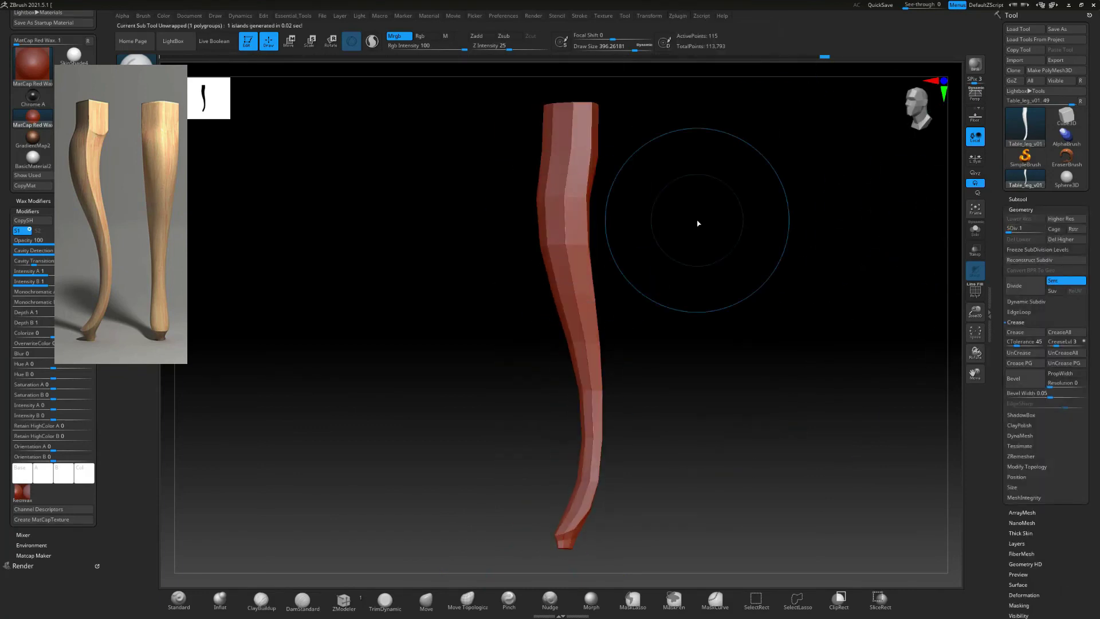
pyautogui.moveTo(699, 224); pyautogui.dragTo(920, 494)
pyautogui.scroll(-4, 997, 418)
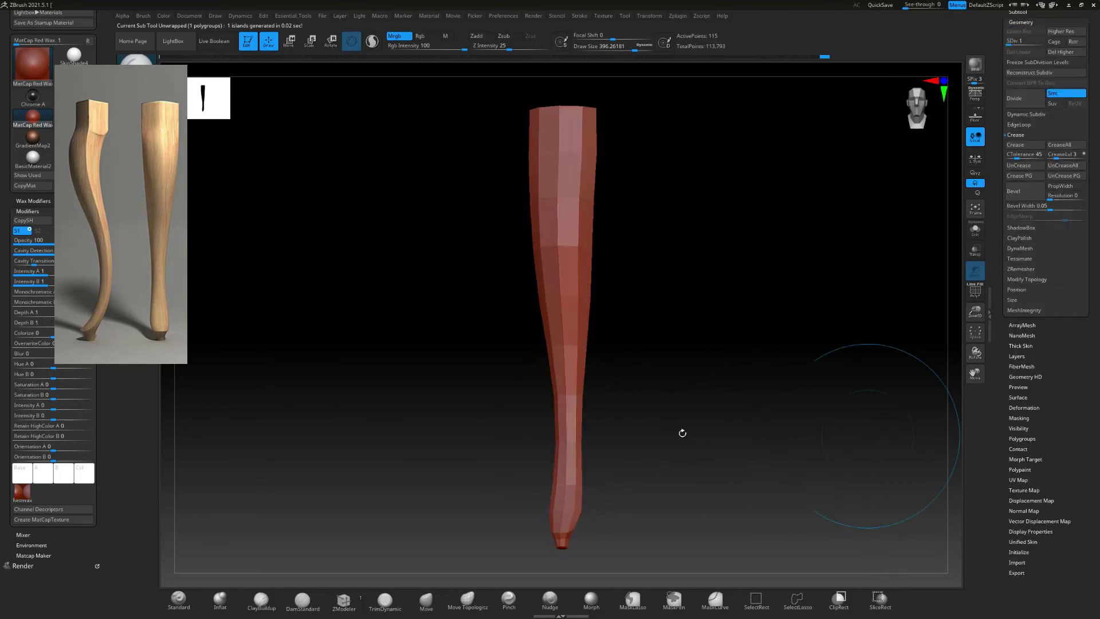
# Switch to textures.com in the browser and download the 1600x1066 version of image 3 from the WoodFine0050 wood texture
pyautogui.hotkey('alt', 'Tab')
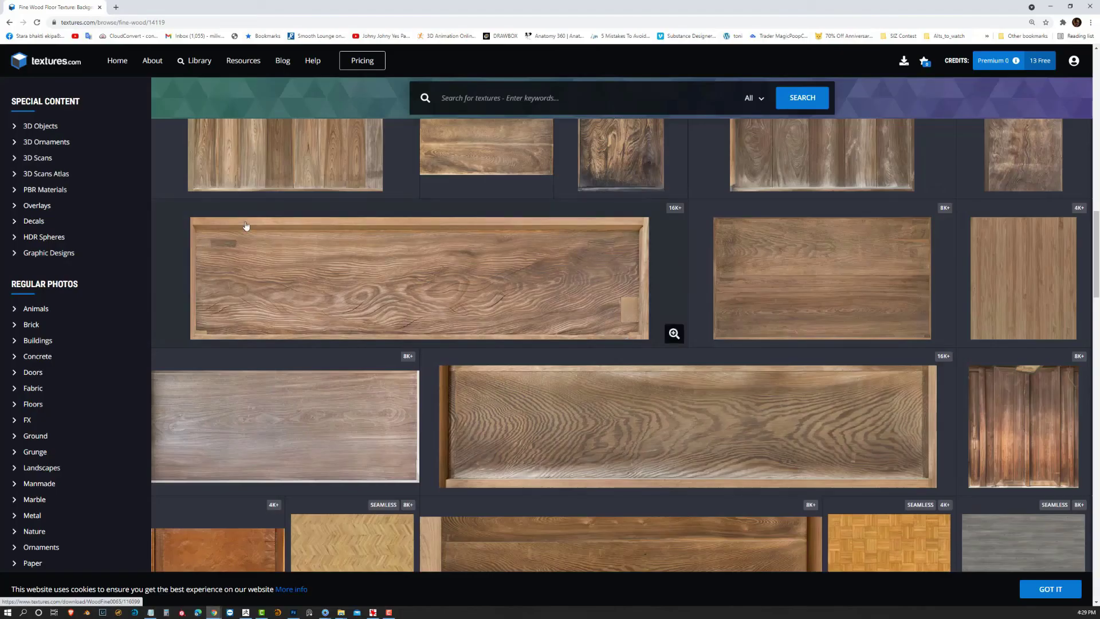
pyautogui.scroll(-7, 493, 214)
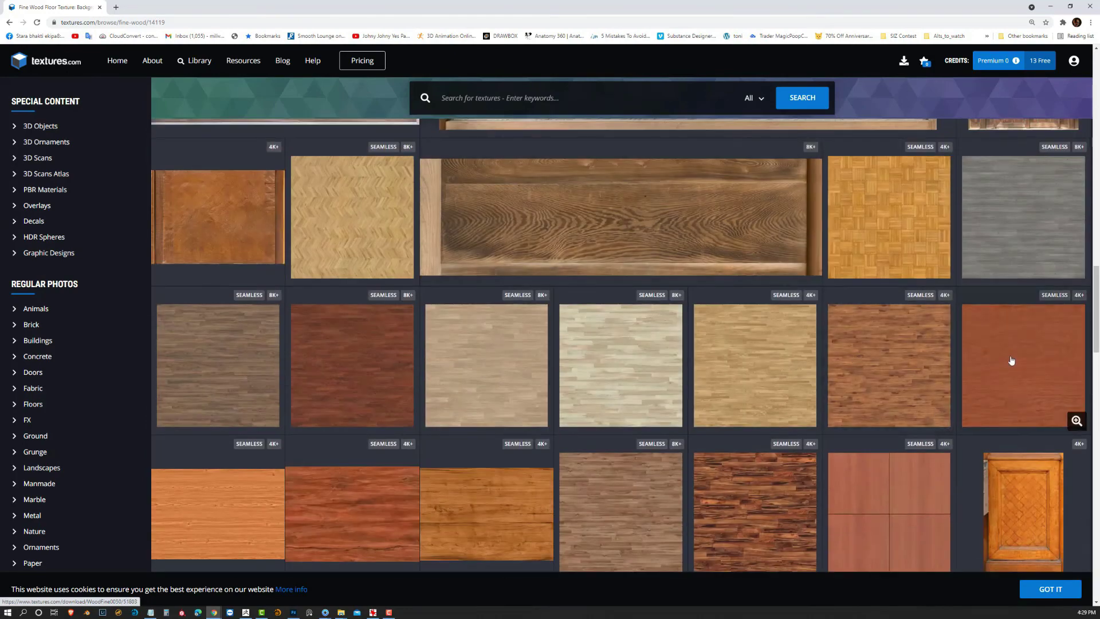
pyautogui.click(1012, 344)
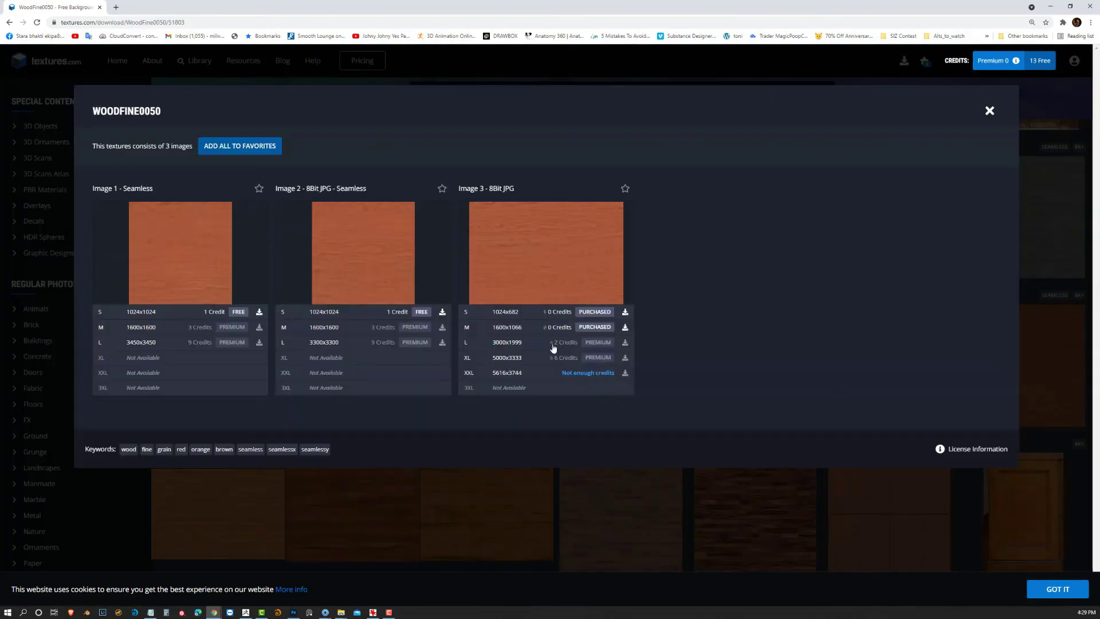
pyautogui.click(624, 327)
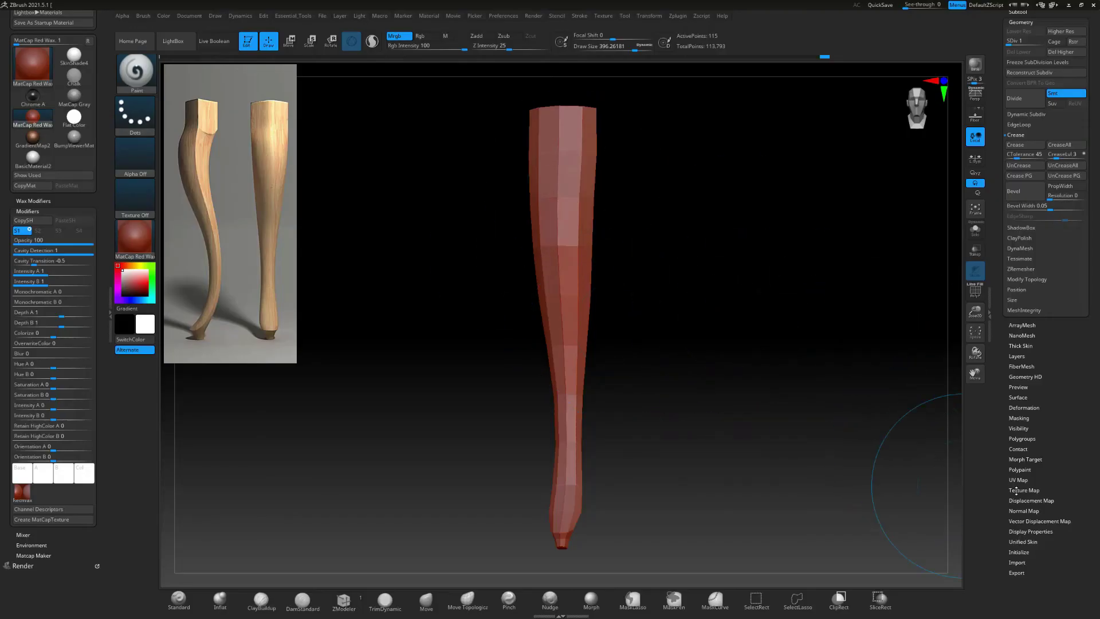
# Apply the imported WoodFine0050 wood image as the leg's texture map and switch its material to SkinShade4
pyautogui.click(1016, 490)
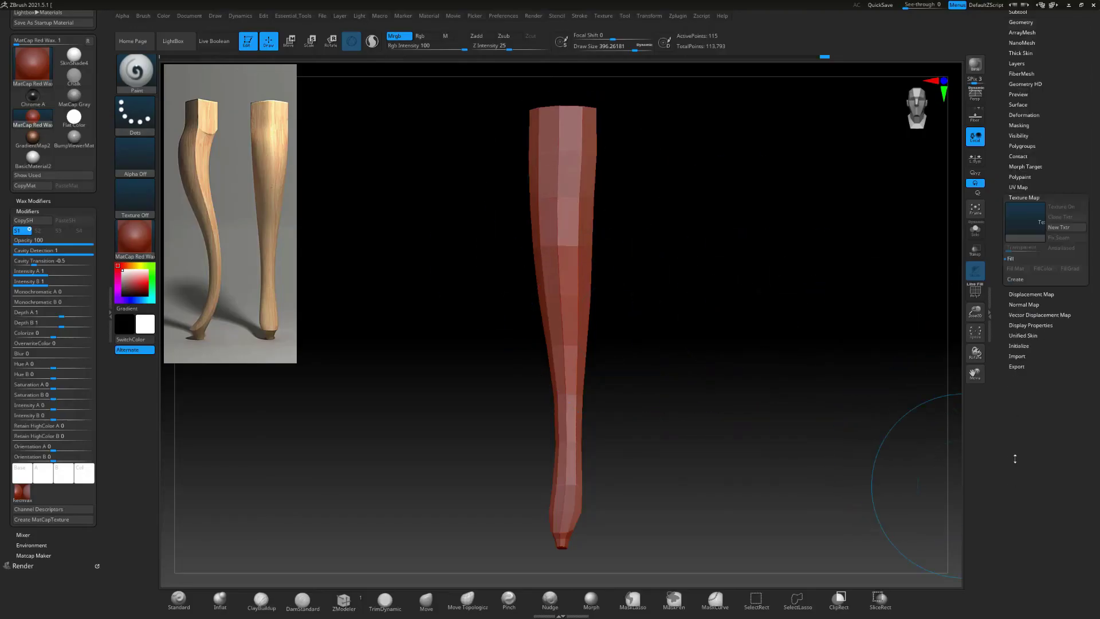
pyautogui.click(1025, 258)
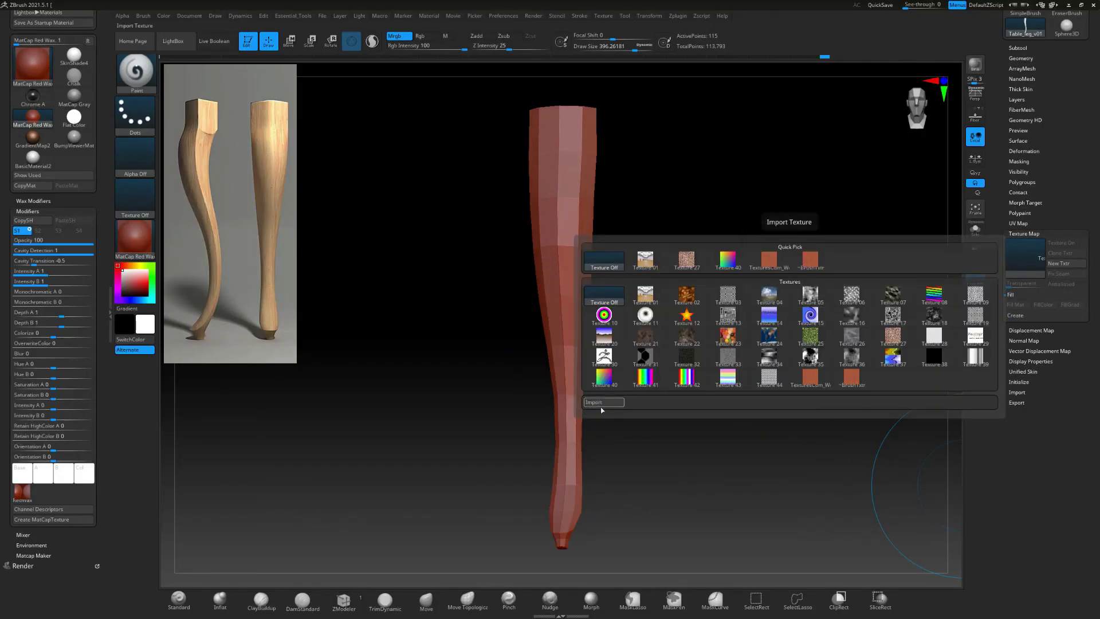
pyautogui.click(816, 378)
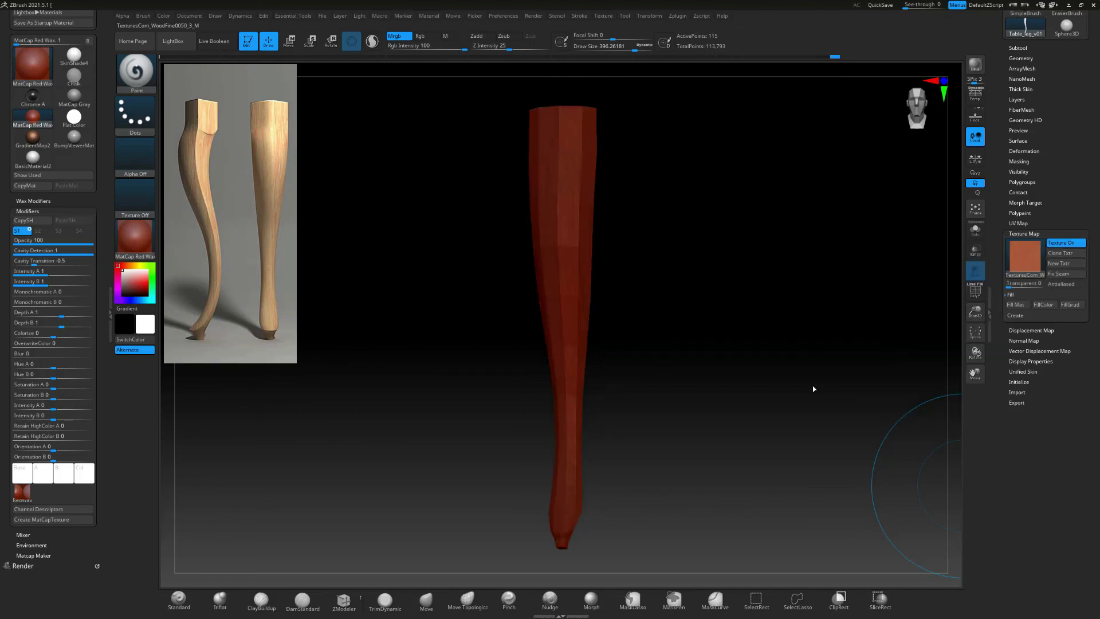
pyautogui.click(135, 238)
pyautogui.click(497, 240)
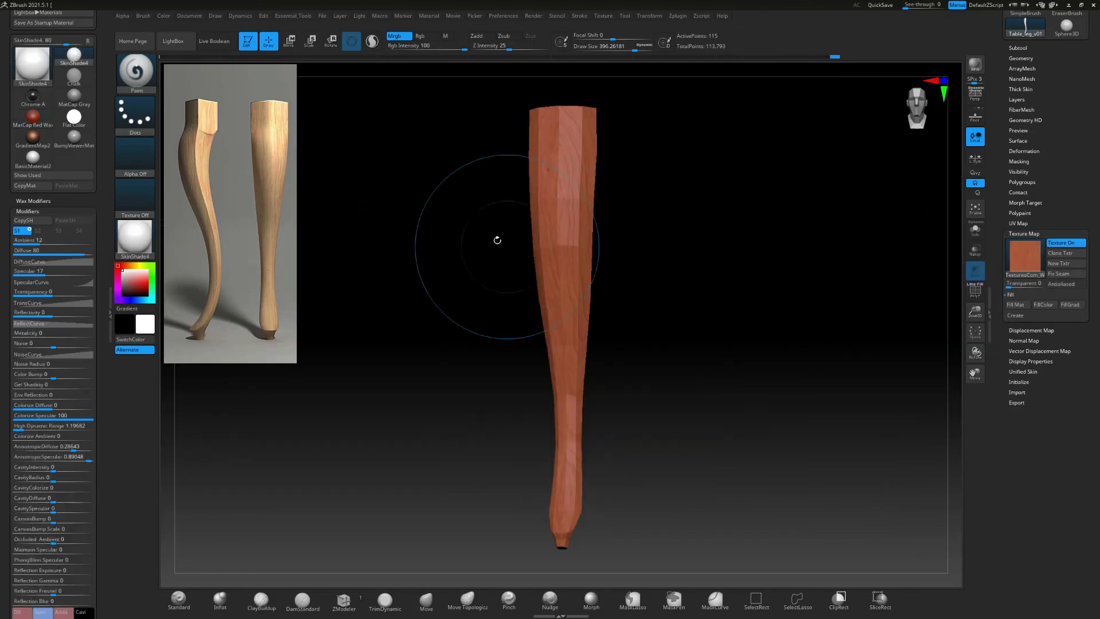
# Preview the wood texture on the leg at subdivision level 6, then return to level 1
pyautogui.moveTo(1003, 122); pyautogui.dragTo(1004, 274)
pyautogui.click(1014, 200)
pyautogui.click(1014, 200)
pyautogui.click(1018, 210)
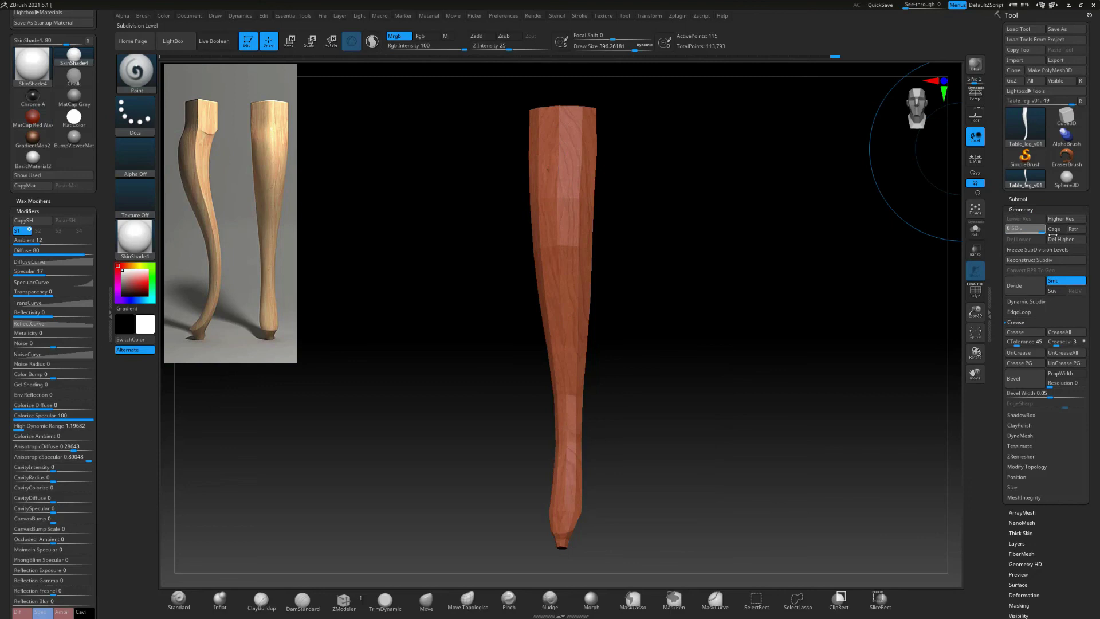
pyautogui.moveTo(1018, 230); pyautogui.dragTo(1044, 231)
pyautogui.moveTo(717, 346)
pyautogui.mouseDown()
pyautogui.moveTo(676, 346)
pyautogui.moveTo(745, 349)
pyautogui.moveTo(730, 344)
pyautogui.mouseUp()
pyautogui.click(1008, 231)
# Morph the leg to its flat UV layout and back with the polyframe shown to examine the UV seam
pyautogui.moveTo(1003, 564); pyautogui.dragTo(1003, 247)
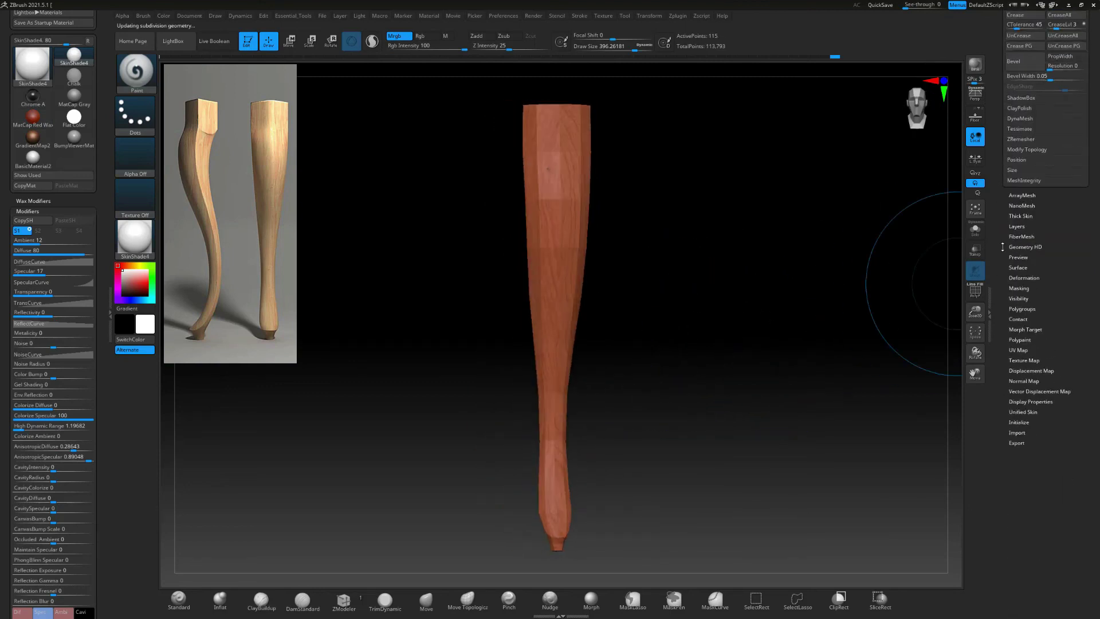
pyautogui.click(1014, 351)
pyautogui.click(1023, 351)
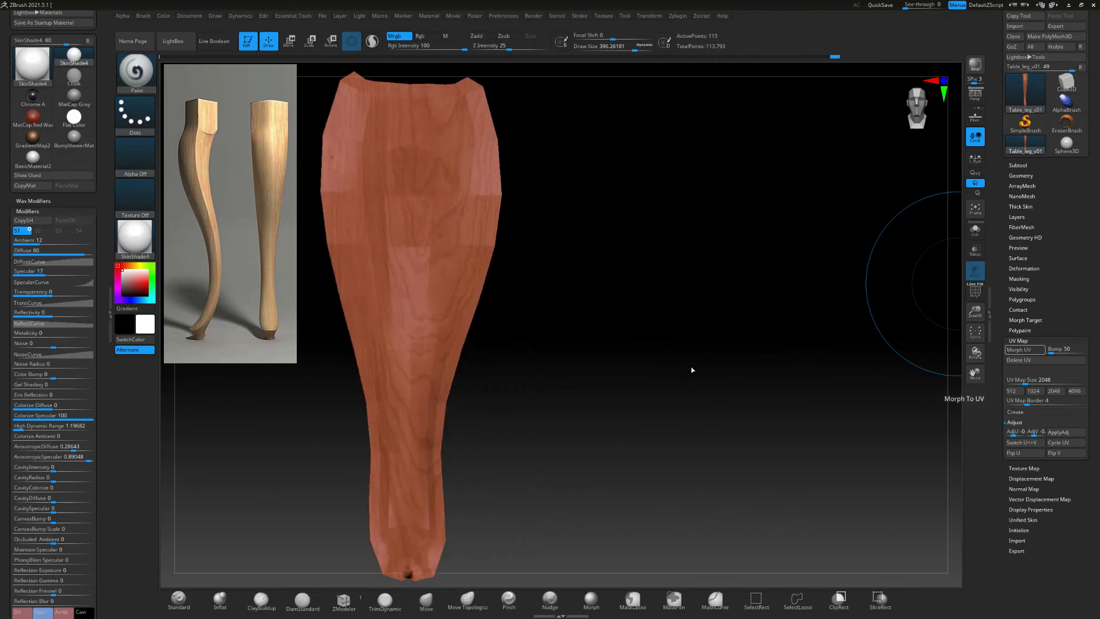
pyautogui.click(976, 292)
pyautogui.click(1014, 350)
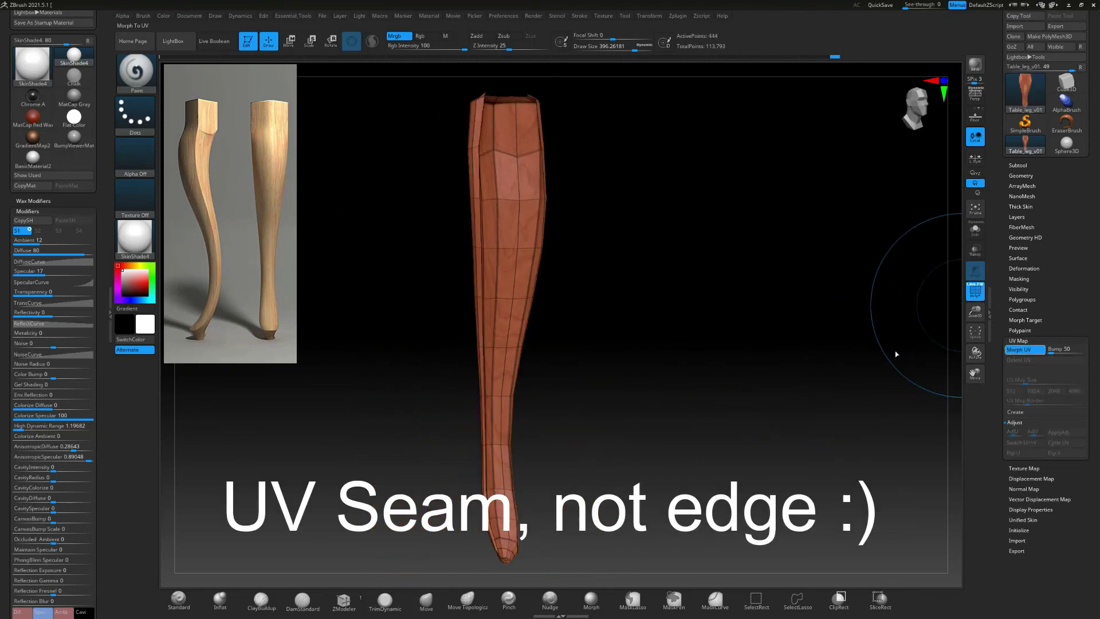
pyautogui.hotkey('shift', 'd')
# Return the leg to subdivision level 6 and hide the polyframe
pyautogui.click(1021, 175)
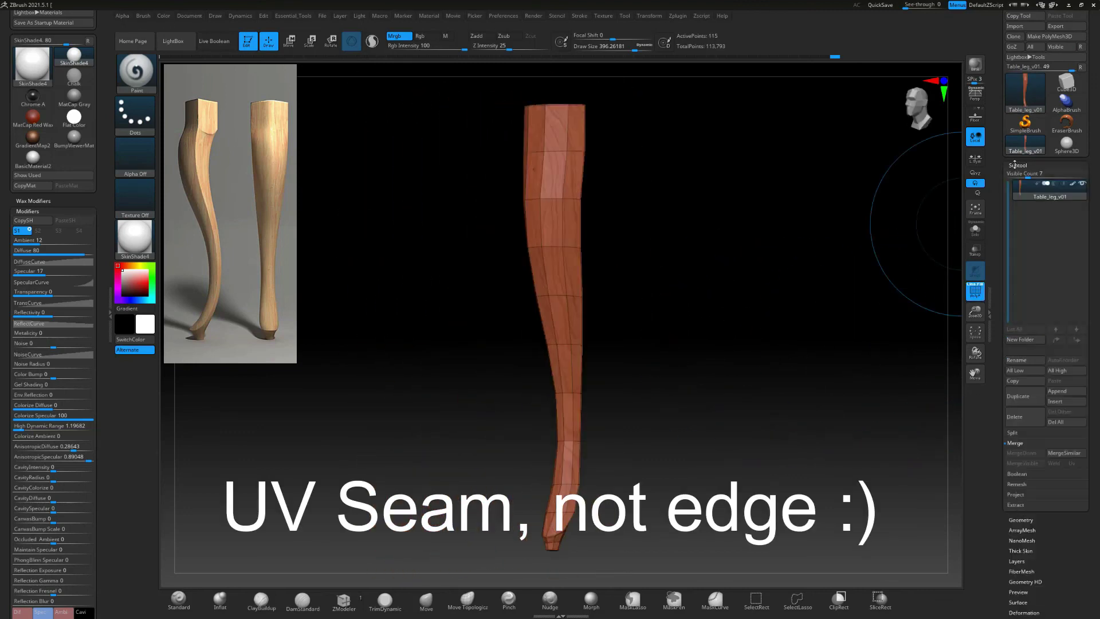
pyautogui.click(976, 292)
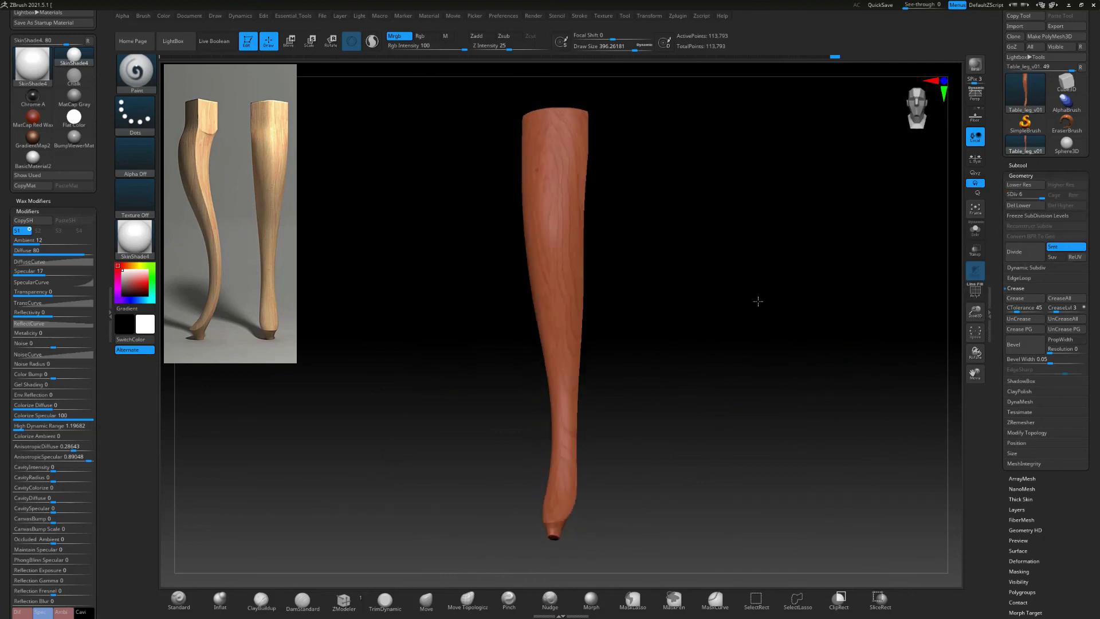
pyautogui.moveTo(504, 474); pyautogui.dragTo(504, 373)
# Create a UV Master work clone of the leg, show its polyframe and turn off its texture
pyautogui.click(678, 15)
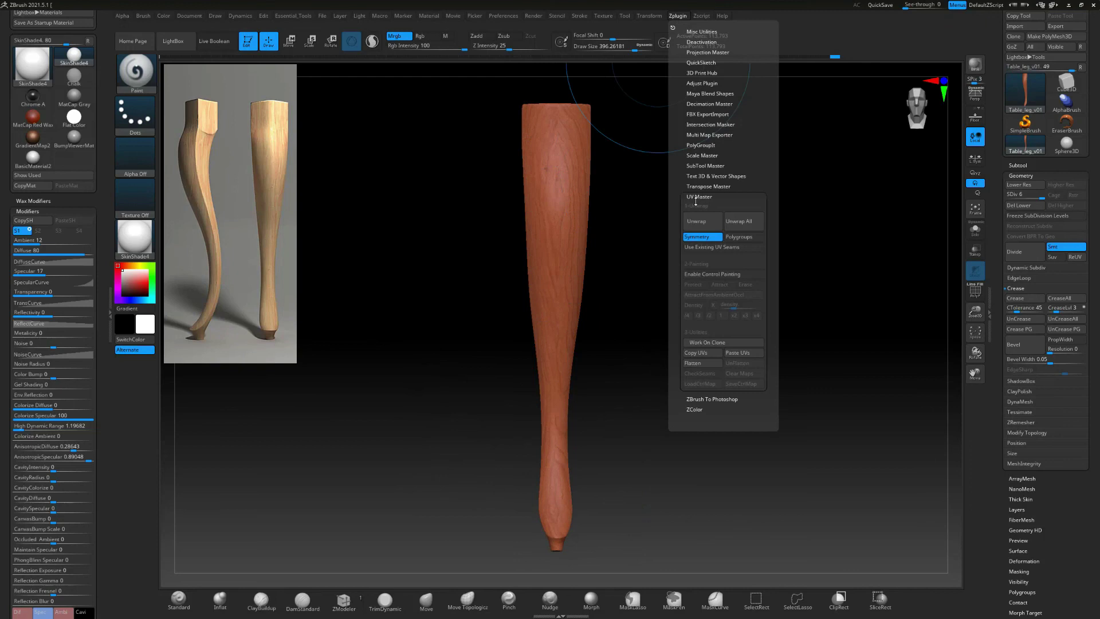
pyautogui.click(707, 343)
pyautogui.click(976, 292)
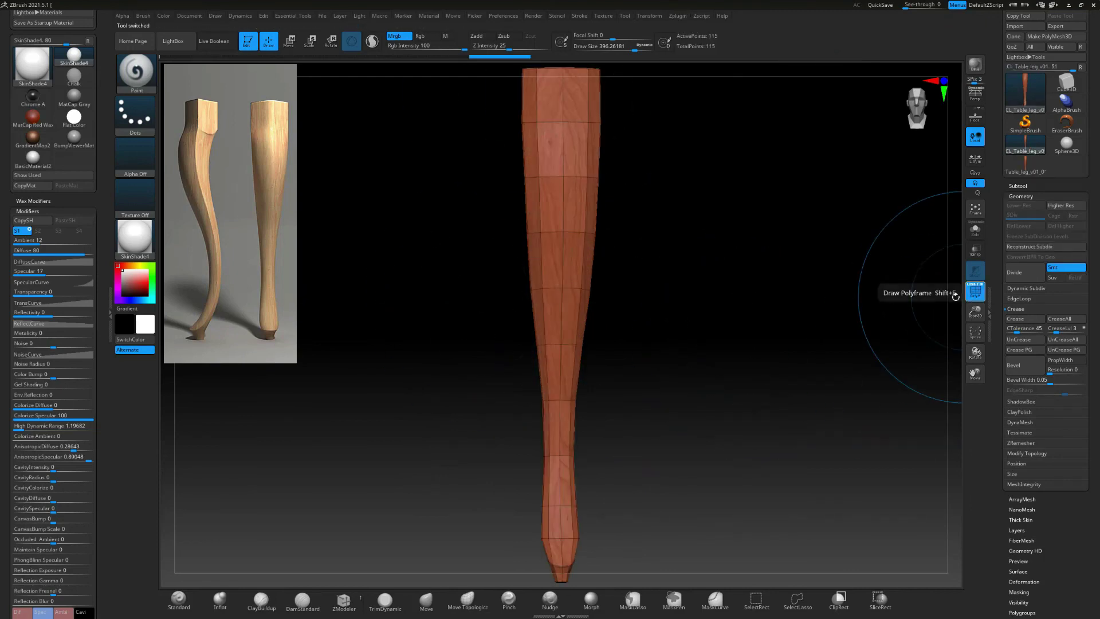
pyautogui.click(1021, 196)
pyautogui.click(1024, 372)
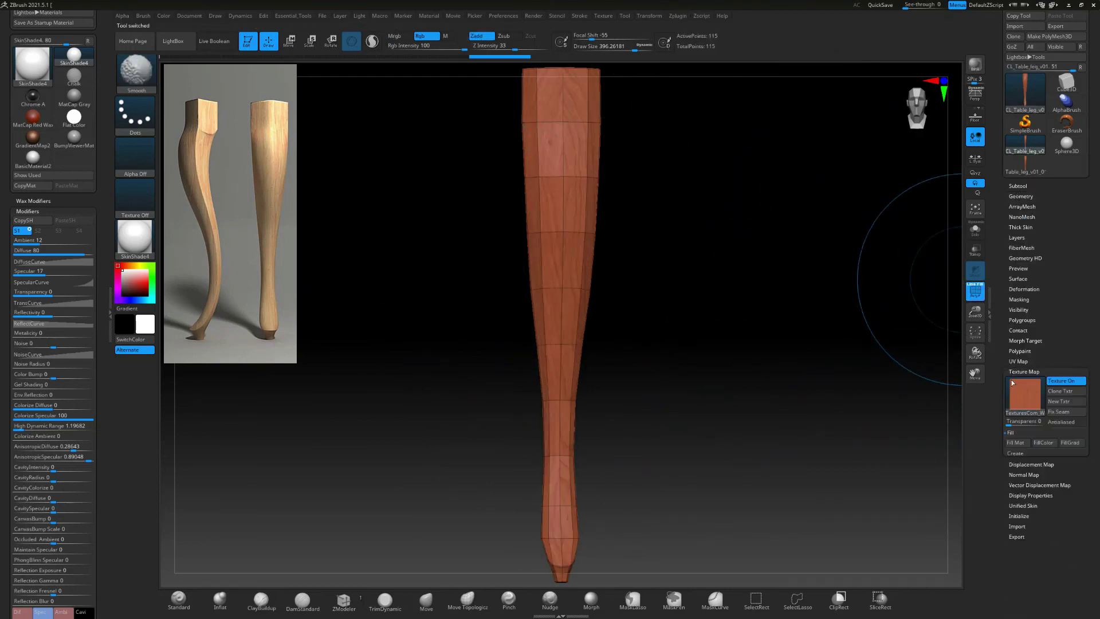
pyautogui.click(1061, 381)
# Enable control painting in UV Master for the clone and choose the Protect mode
pyautogui.moveTo(500, 237); pyautogui.dragTo(441, 223)
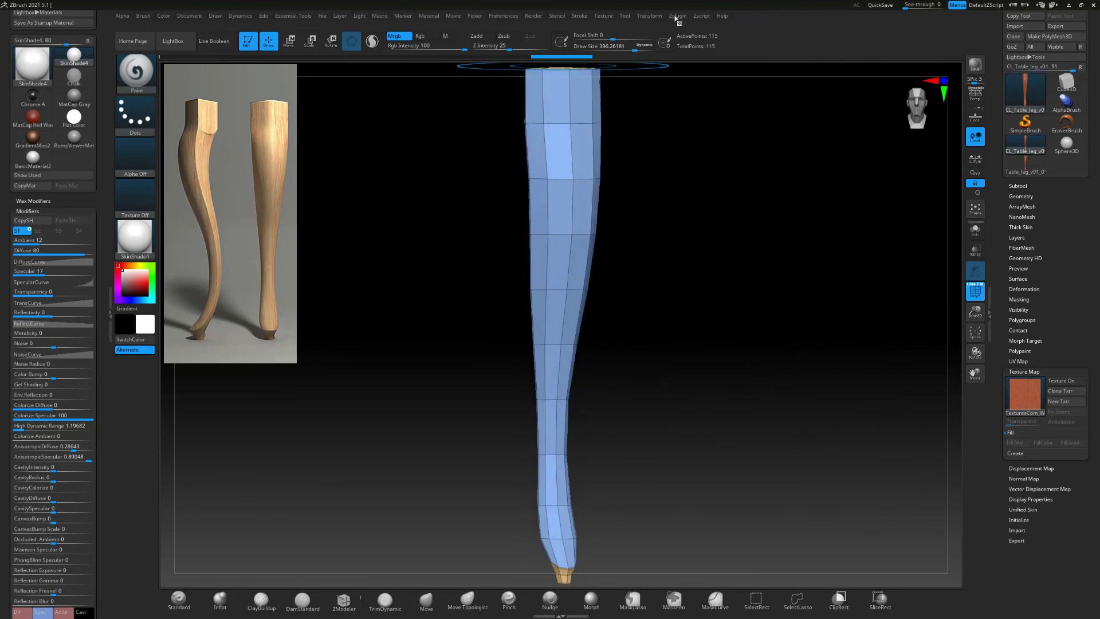
pyautogui.click(678, 16)
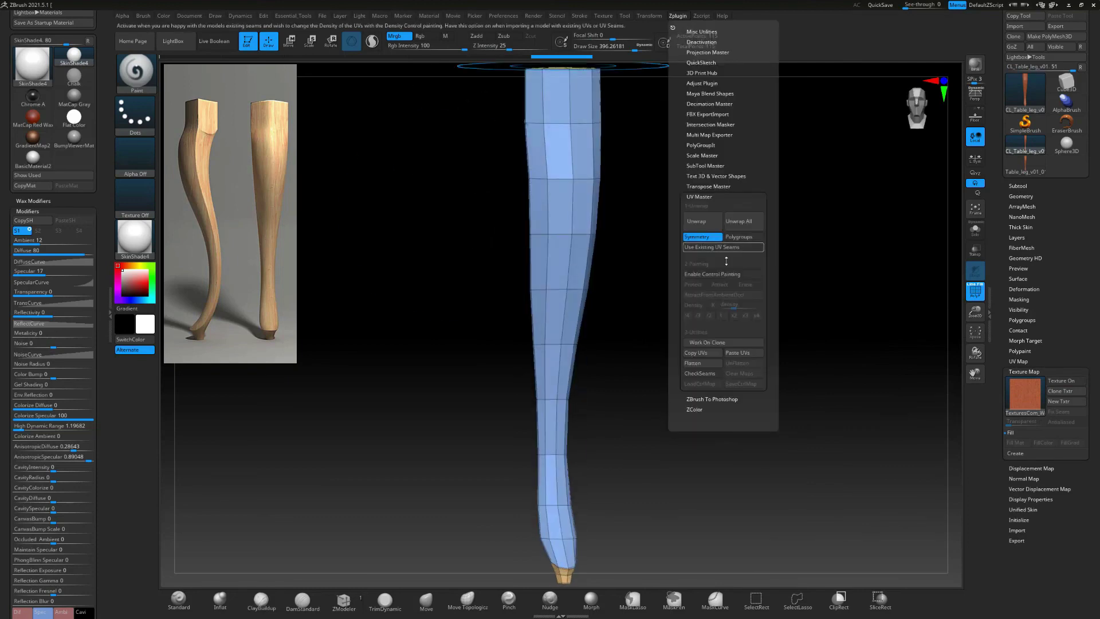
pyautogui.click(698, 275)
pyautogui.click(694, 285)
# Try to paint UV protection over the leg's front surface, then undo the strokes
pyautogui.moveTo(417, 305); pyautogui.dragTo(533, 195)
pyautogui.keyDown('ctrl'); pyautogui.keyDown('shift'); pyautogui.click(578, 236); pyautogui.keyUp('shift'); pyautogui.keyUp('ctrl')
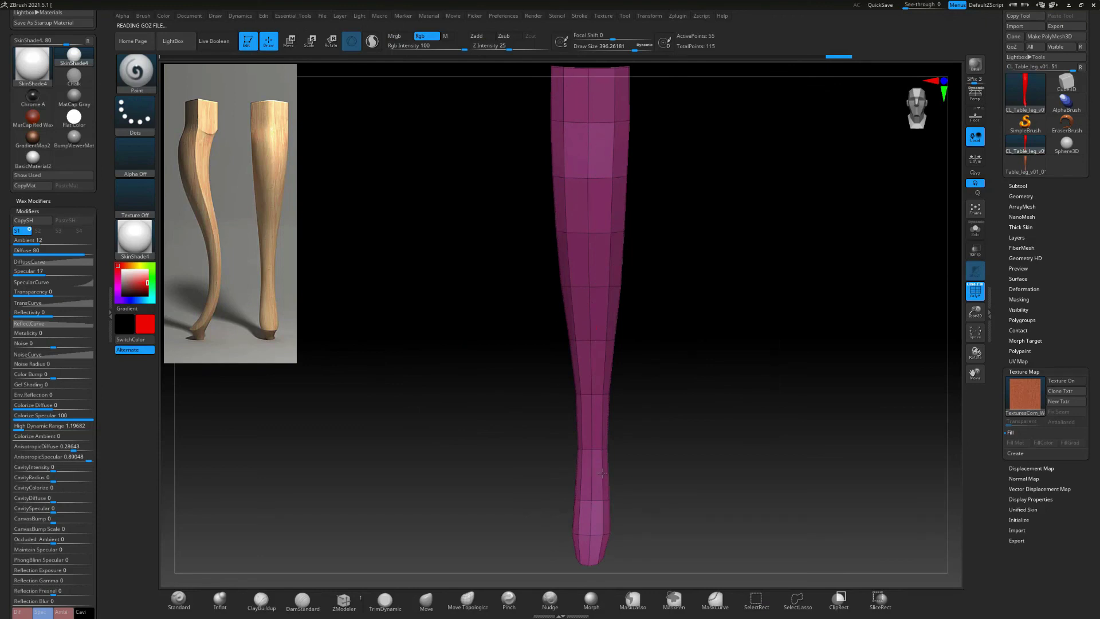
pyautogui.click(976, 291)
pyautogui.moveTo(404, 281)
pyautogui.mouseDown()
pyautogui.moveTo(431, 268)
pyautogui.moveTo(417, 272)
pyautogui.mouseUp()
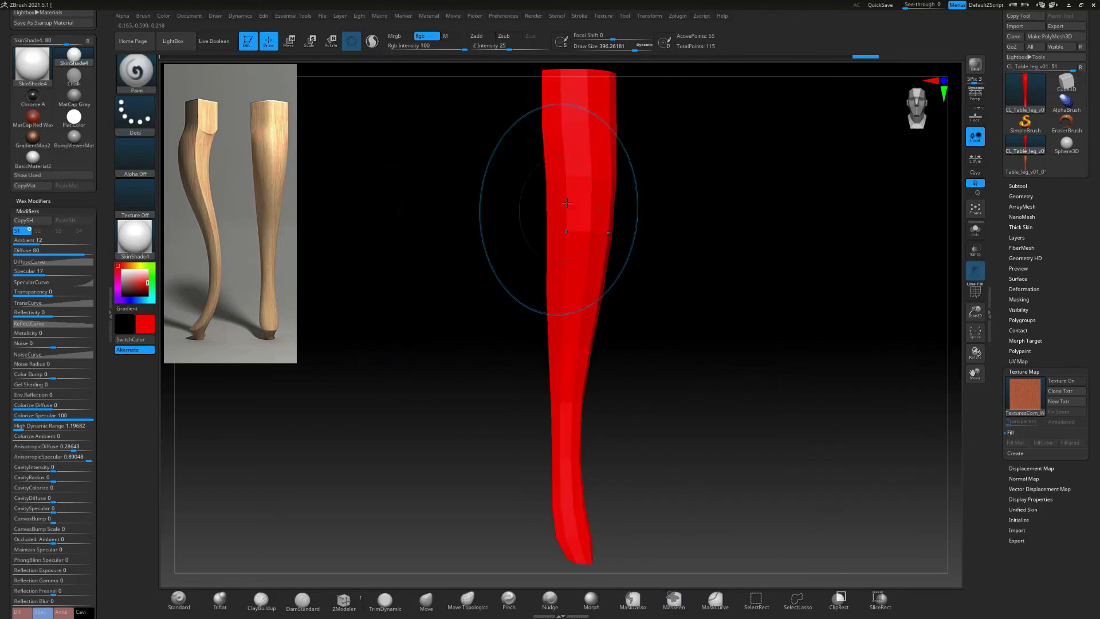
pyautogui.keyDown('ctrl'); pyautogui.keyDown('shift'); pyautogui.click(532, 250); pyautogui.keyUp('shift'); pyautogui.keyUp('ctrl')
pyautogui.hotkey('ctrl', 'z')
pyautogui.hotkey('ctrl', 'z')
pyautogui.hotkey('ctrl', 'z')
pyautogui.hotkey('ctrl', 'z')
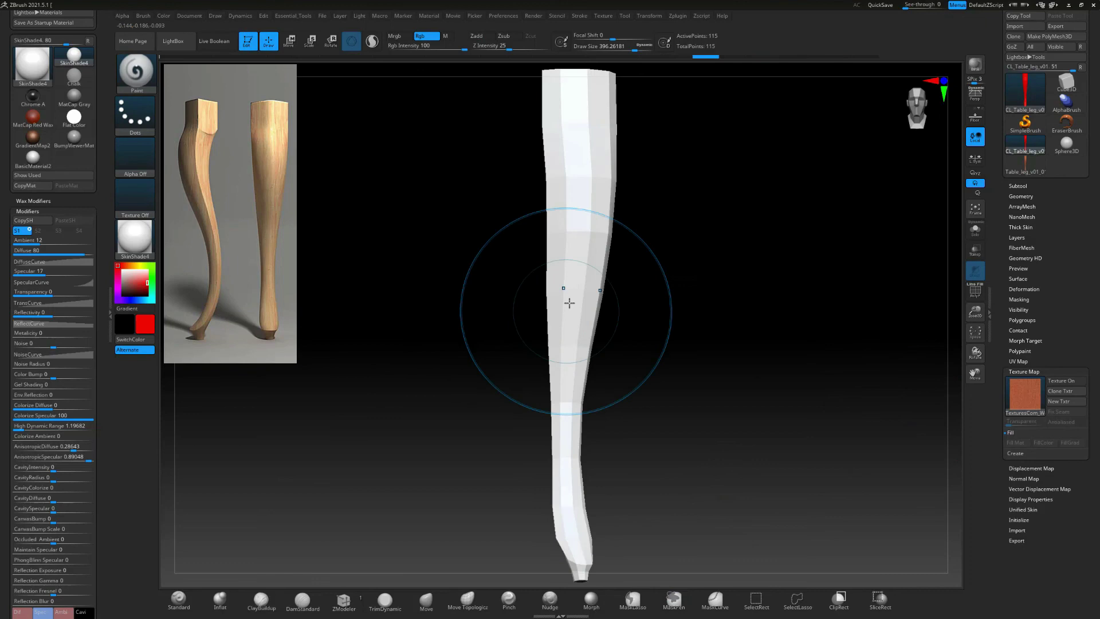
pyautogui.moveTo(570, 302)
pyautogui.mouseDown()
pyautogui.moveTo(616, 326)
pyautogui.moveTo(573, 505)
pyautogui.mouseUp()
pyautogui.moveTo(492, 323)
pyautogui.mouseDown()
pyautogui.moveTo(437, 332)
pyautogui.moveTo(407, 354)
pyautogui.mouseUp()
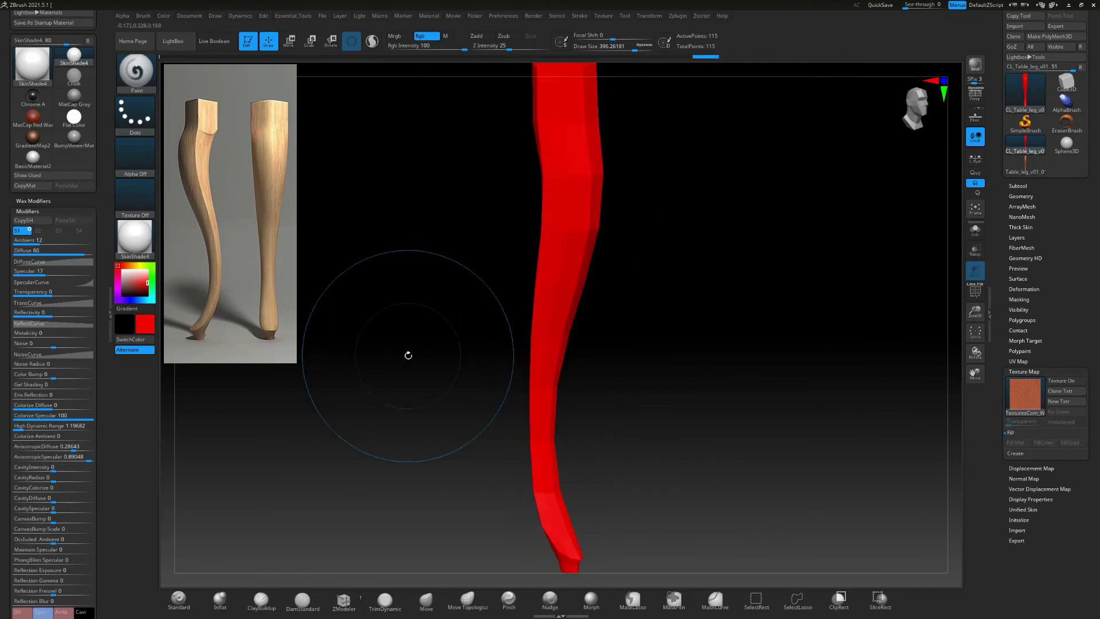
pyautogui.hotkey('ctrl', 'z')
# Isolate the clone's front polygroup, paint it fully with UV protection, and show the whole leg again
pyautogui.keyDown('ctrl'); pyautogui.keyDown('shift'); pyautogui.click(590, 187); pyautogui.keyUp('shift'); pyautogui.keyUp('ctrl')
pyautogui.moveTo(567, 92); pyautogui.dragTo(577, 483)
pyautogui.moveTo(498, 367); pyautogui.dragTo(578, 309)
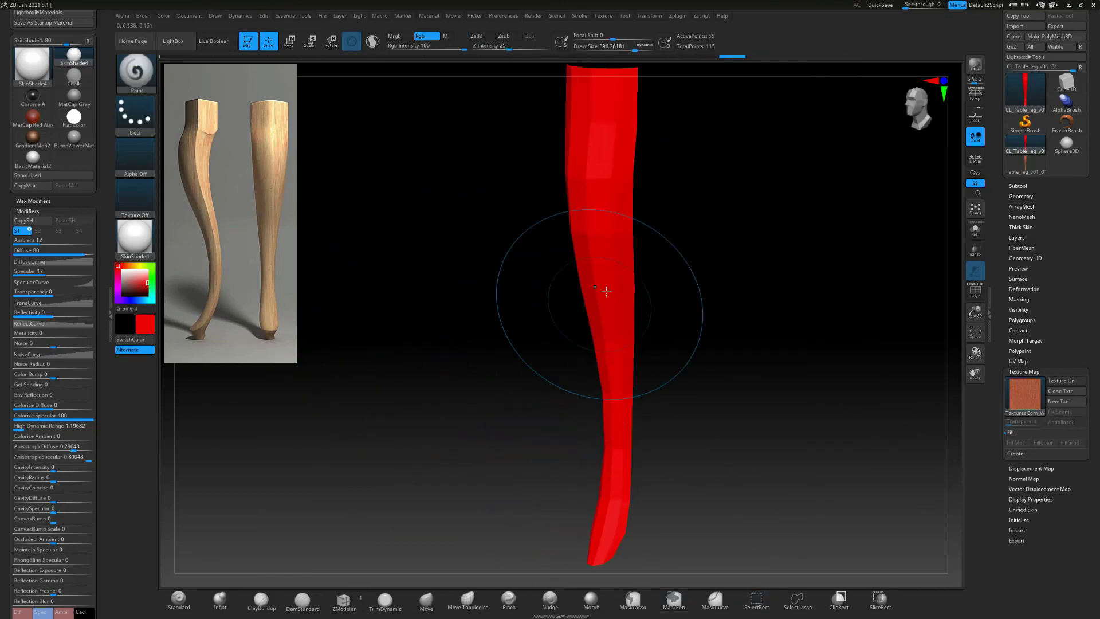
pyautogui.moveTo(470, 477); pyautogui.dragTo(373, 363)
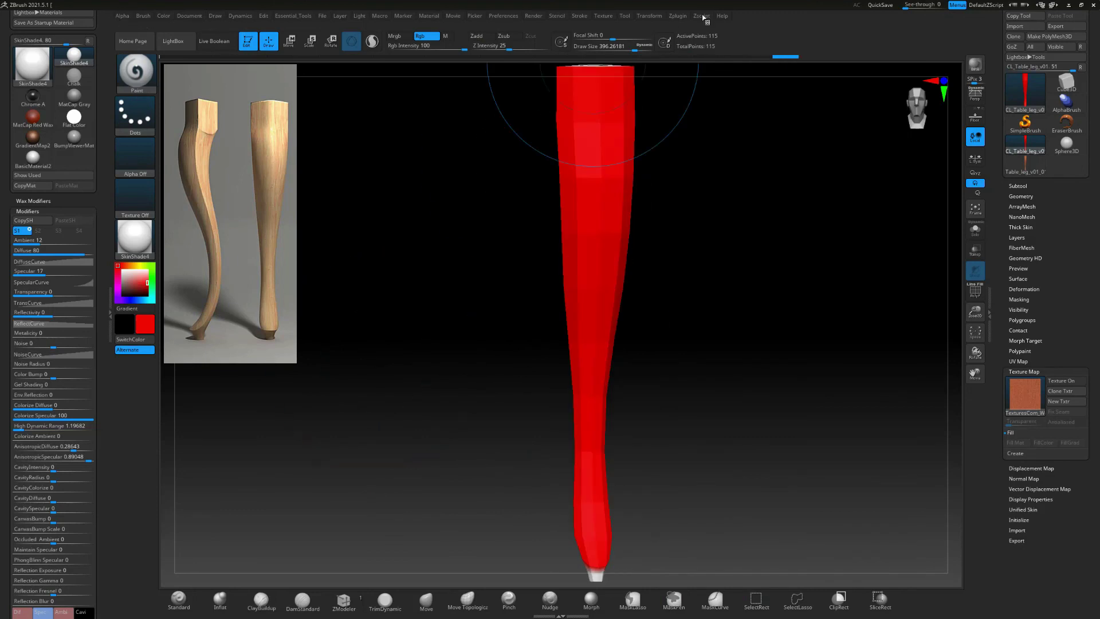
# Unwrap the clone with the painted protection and check the flattened UV layout with its polygroups displayed
pyautogui.click(677, 16)
pyautogui.click(705, 221)
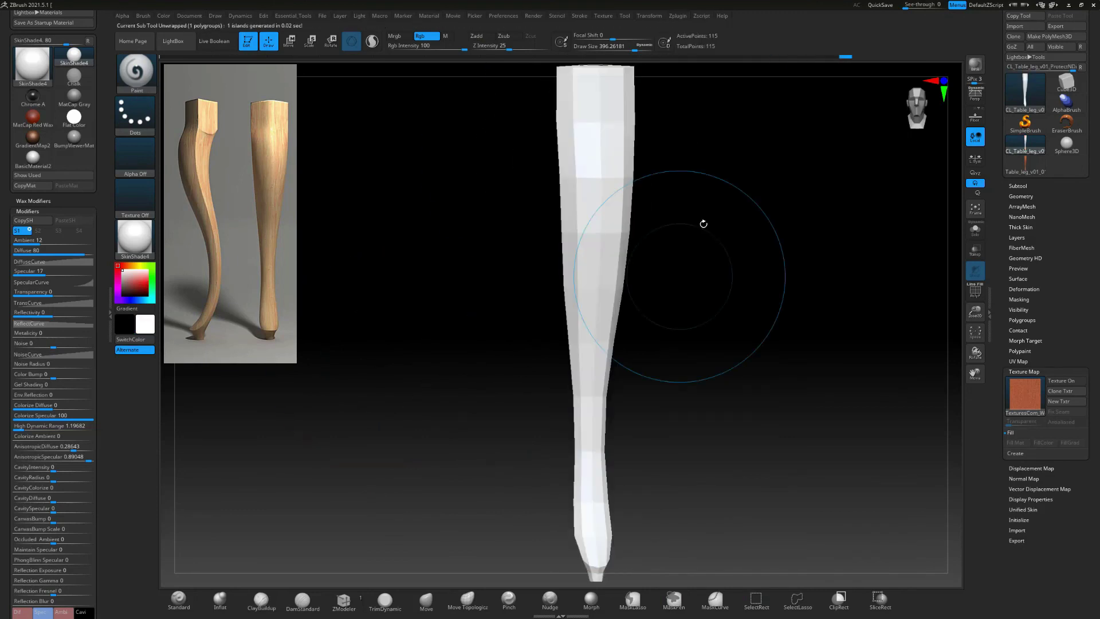
pyautogui.click(1018, 361)
pyautogui.click(1025, 370)
pyautogui.hotkey('shift', 'f')
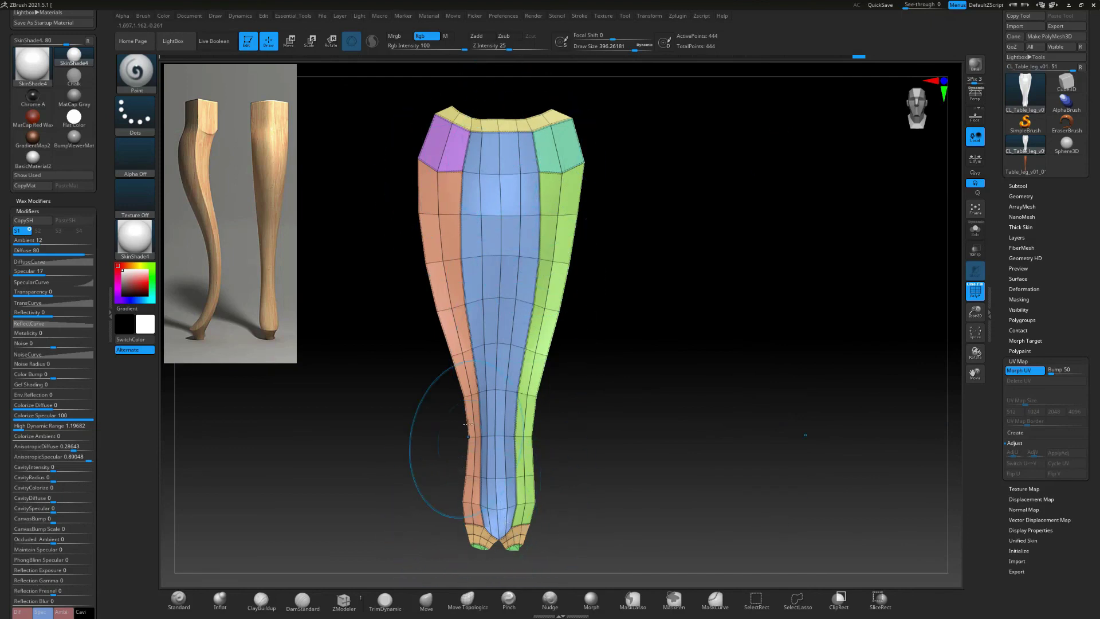
pyautogui.click(1019, 371)
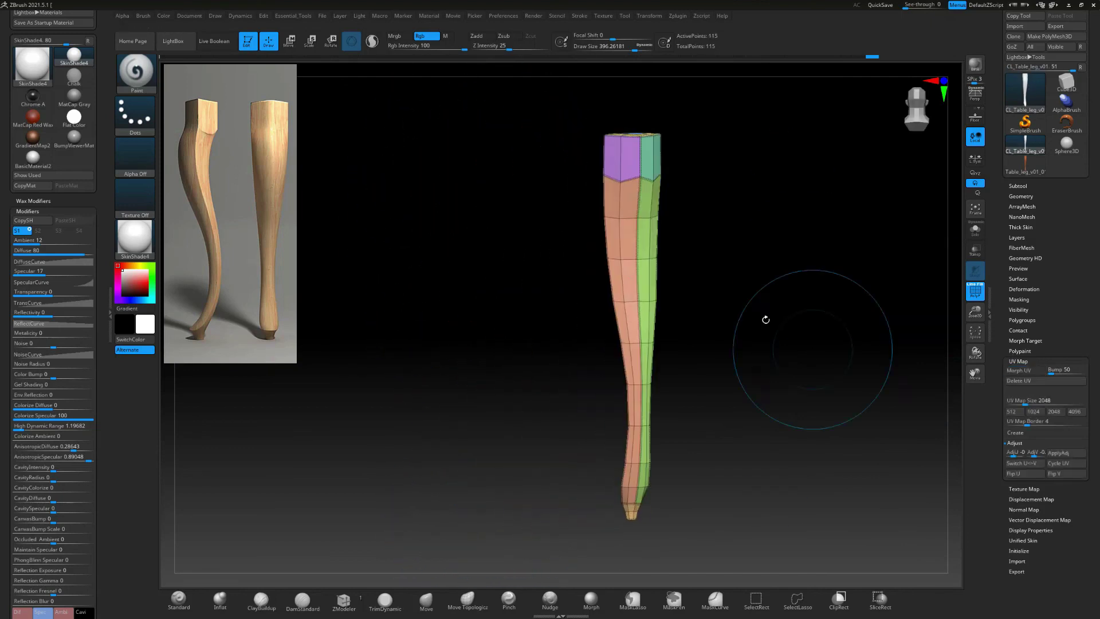
pyautogui.moveTo(570, 464); pyautogui.dragTo(430, 457)
# Copy the clone's UVs and paste them onto the original leg at subdivision level 1
pyautogui.click(686, 17)
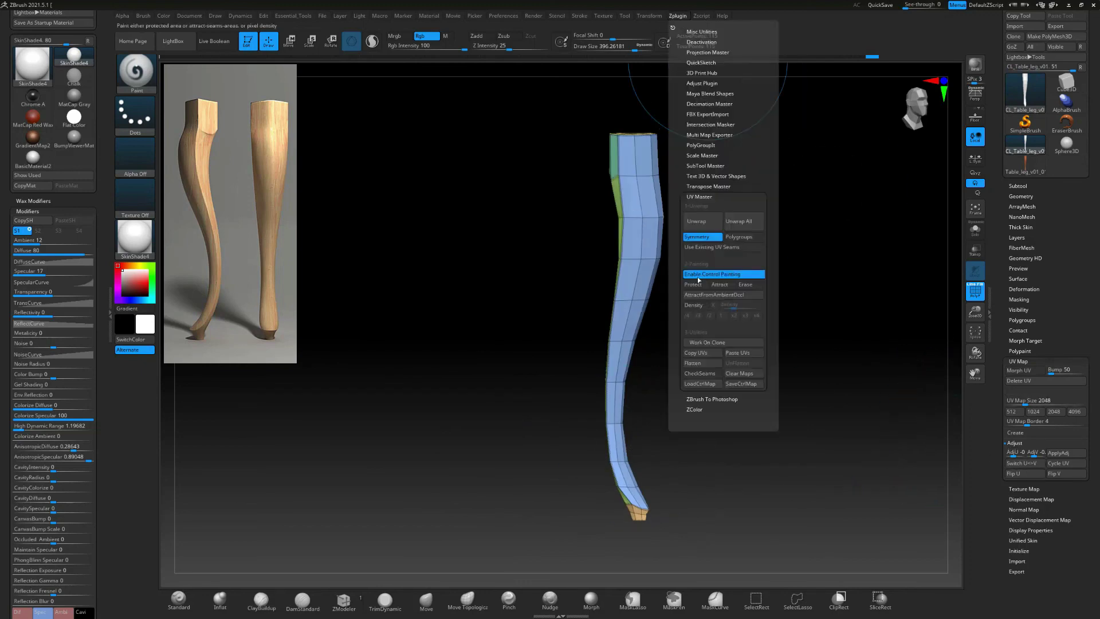
pyautogui.click(703, 354)
pyautogui.click(1025, 164)
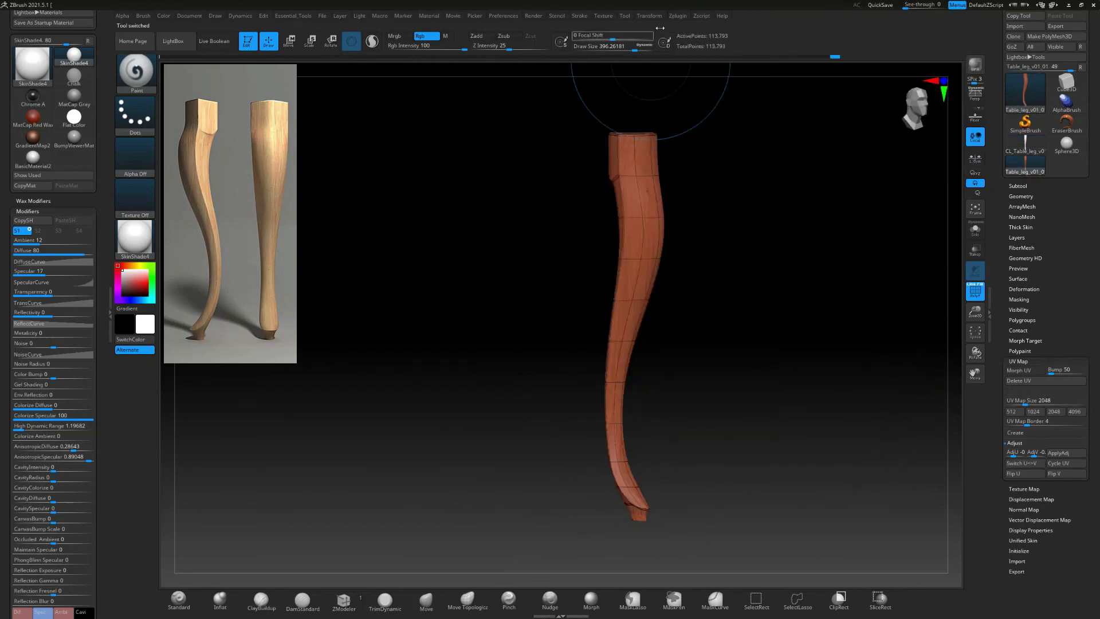
pyautogui.click(1021, 196)
pyautogui.click(678, 15)
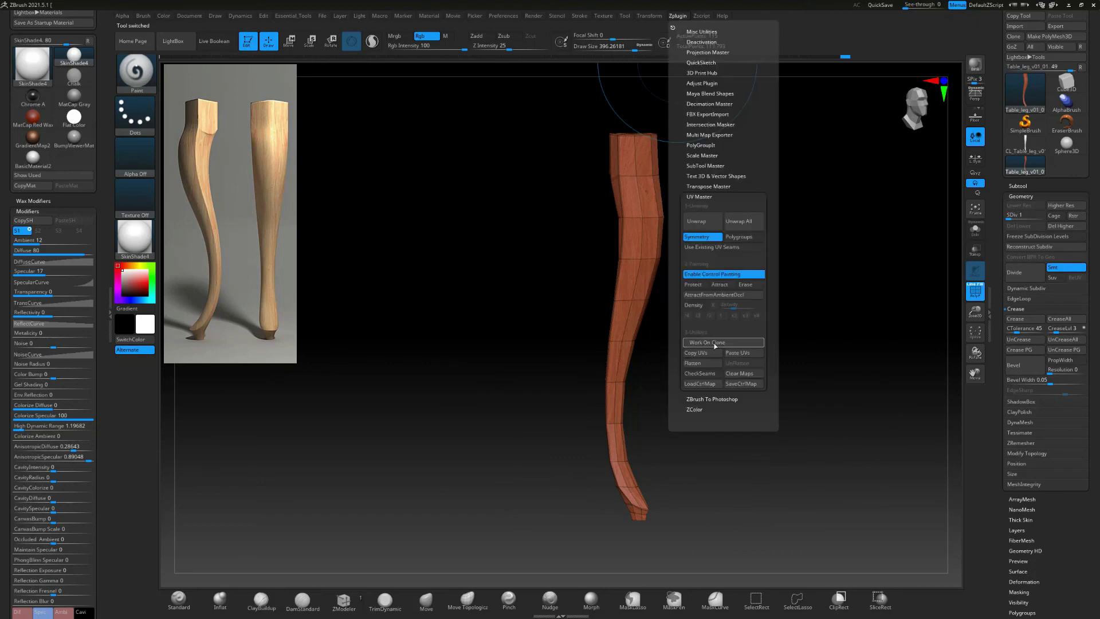
pyautogui.click(739, 353)
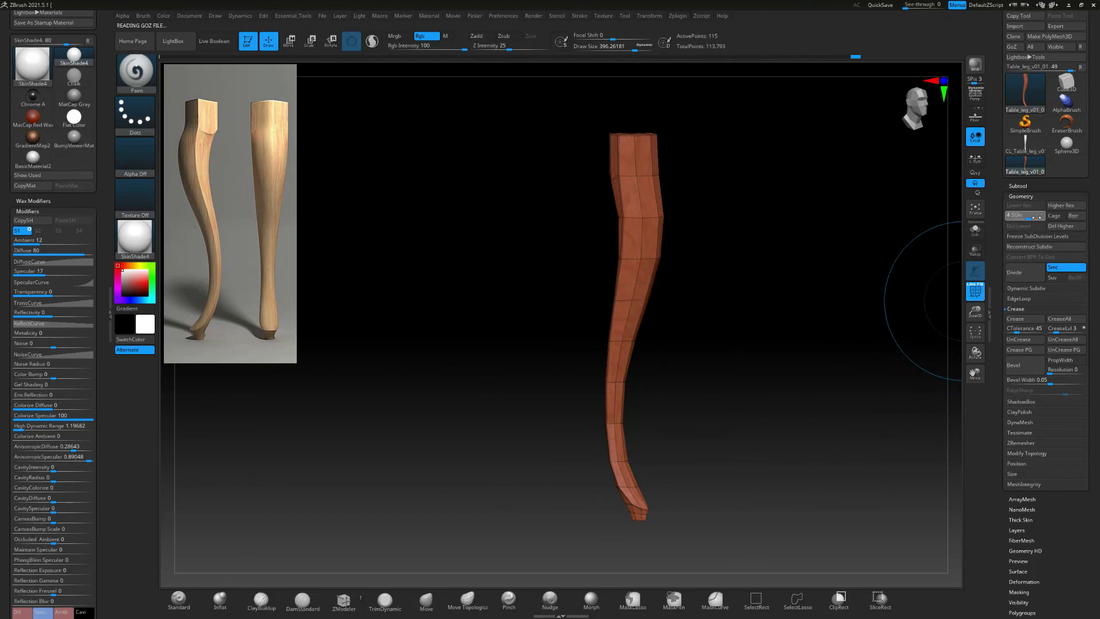
# Set the original leg to subdivision level 6, hide the polyframe and inspect the wood grain around it
pyautogui.click(974, 292)
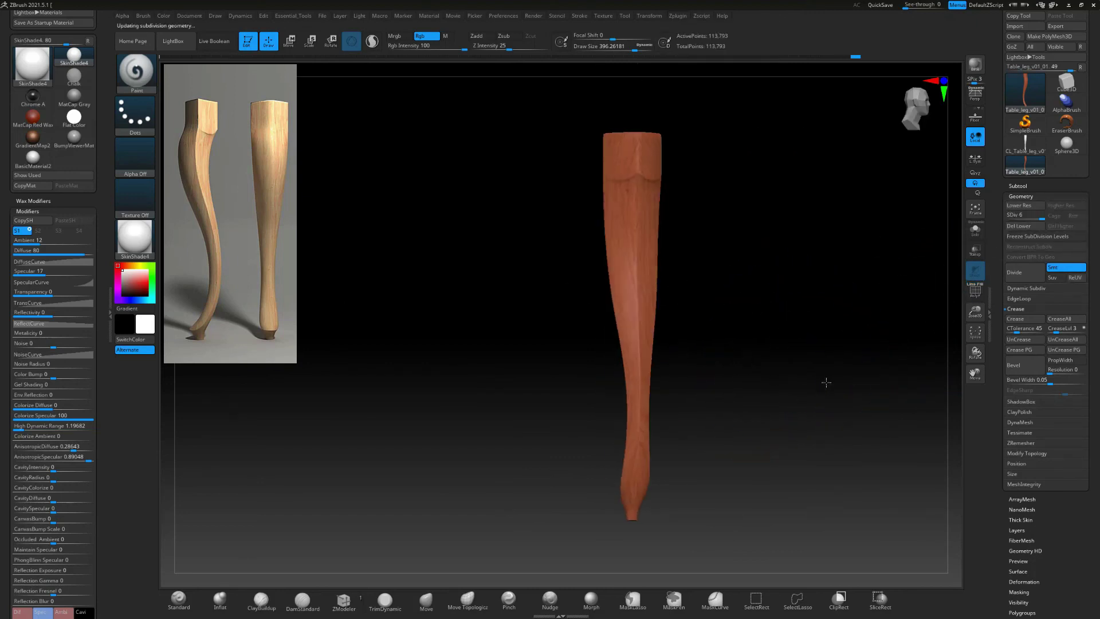
pyautogui.moveTo(825, 380); pyautogui.dragTo(634, 151)
pyautogui.moveTo(632, 503)
pyautogui.mouseDown()
pyautogui.moveTo(560, 454)
pyautogui.moveTo(491, 457)
pyautogui.mouseUp()
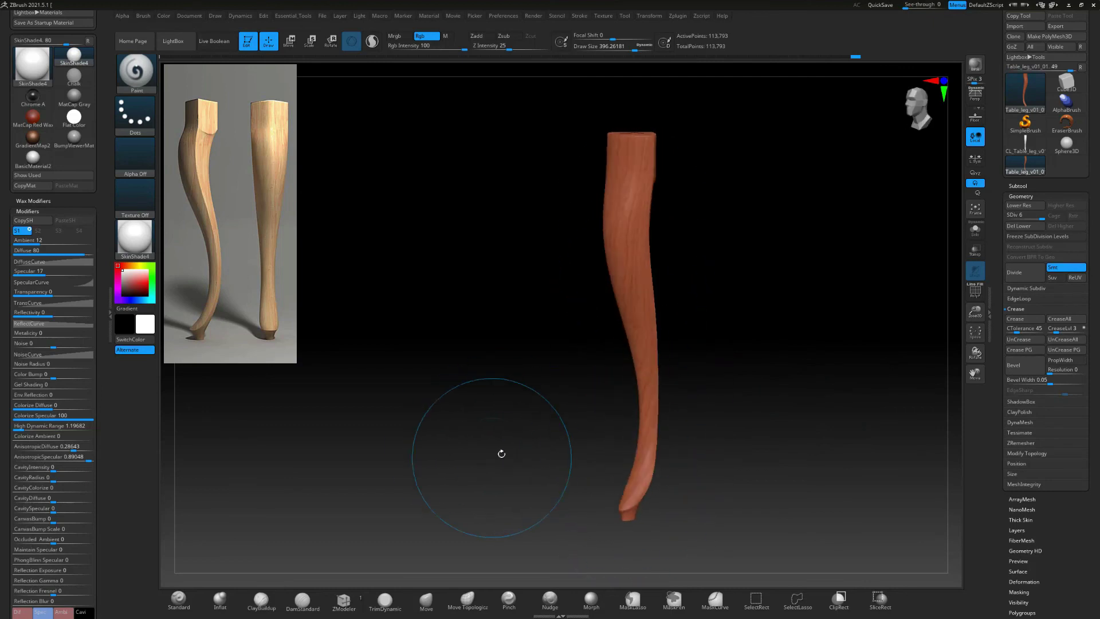